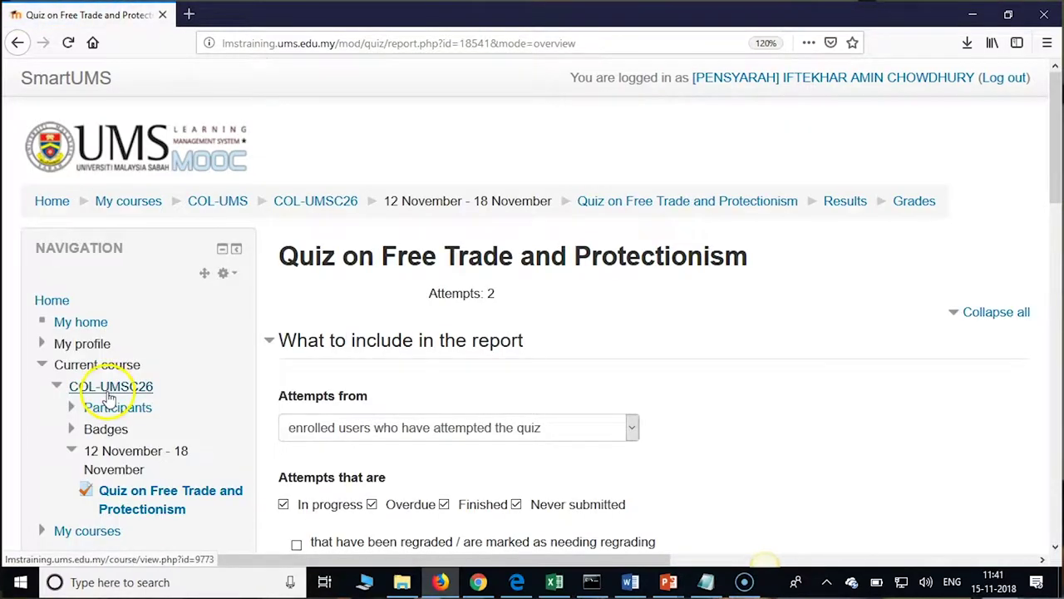
# - Download the quiz's grades report table as a comma separated values text file and save it
pyautogui.scroll(-5, 68, 511)
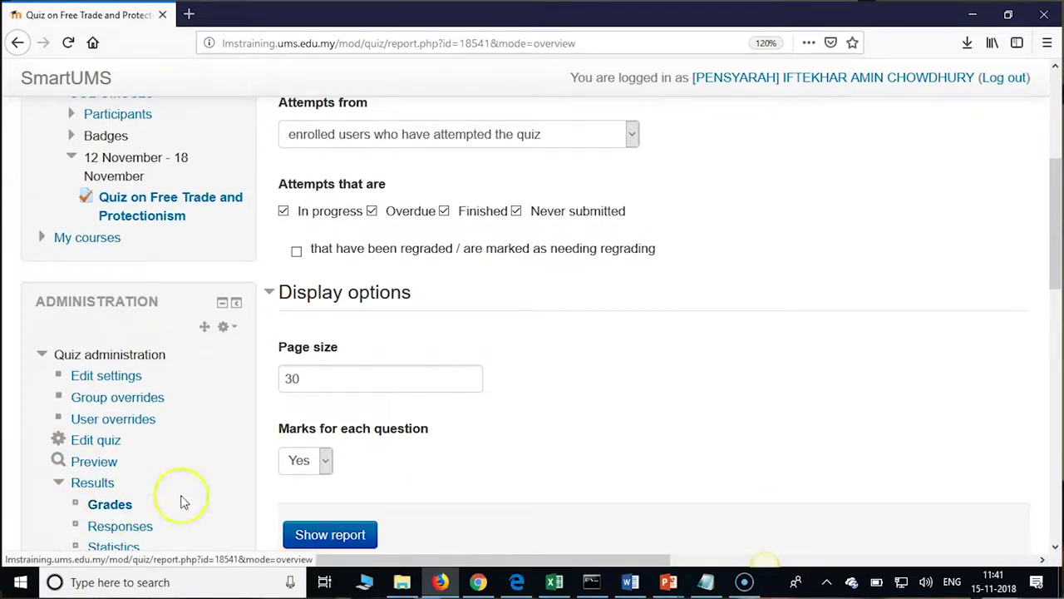
pyautogui.scroll(-3, 183, 499)
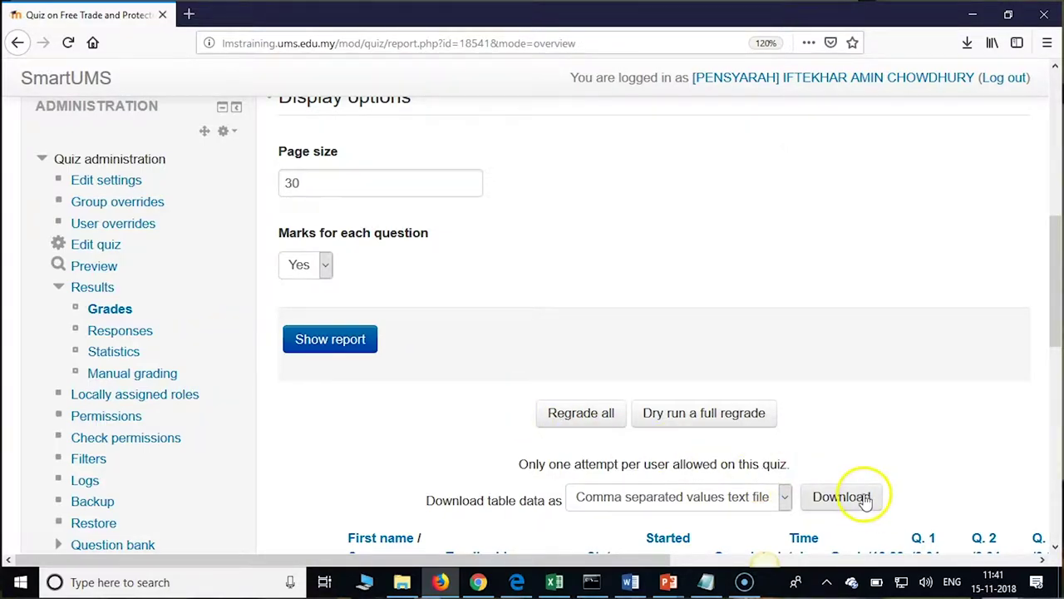
pyautogui.scroll(-3, 856, 491)
pyautogui.click(836, 305)
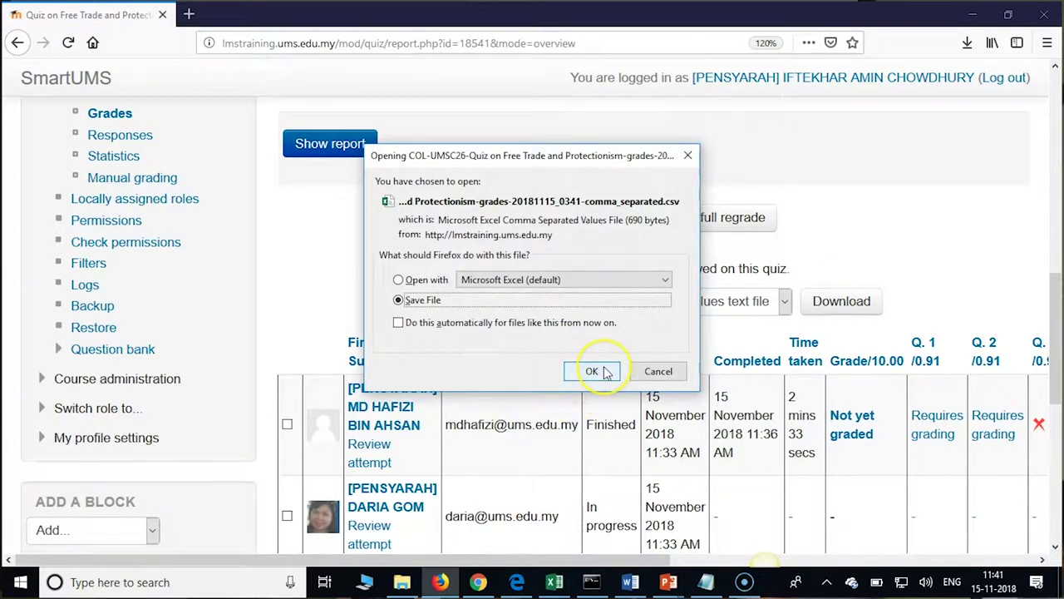
pyautogui.click(606, 373)
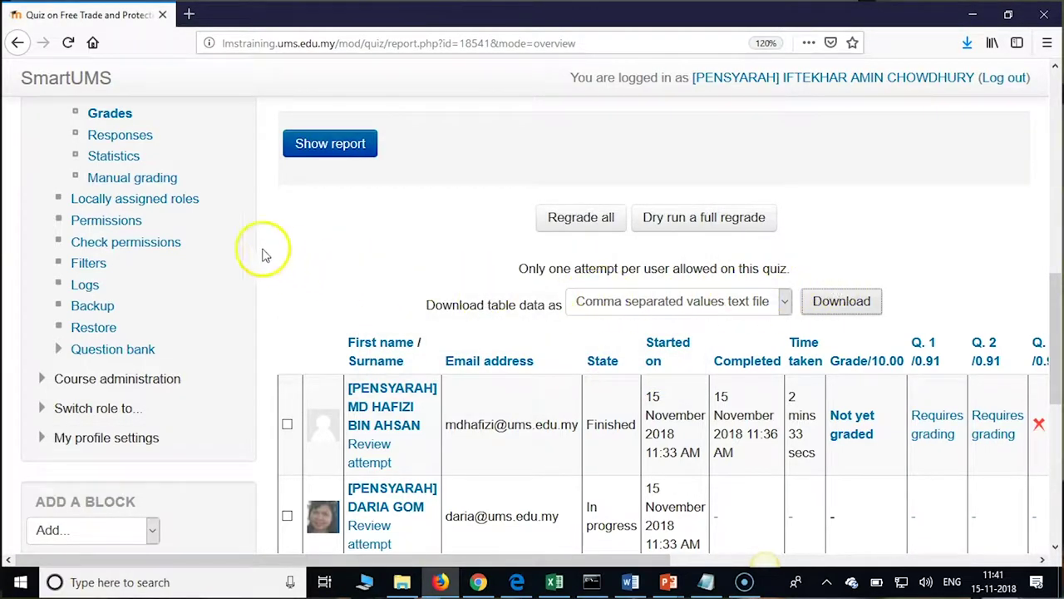
# - Open the quiz's Responses report and save its table as a comma separated values text file
pyautogui.click(130, 141)
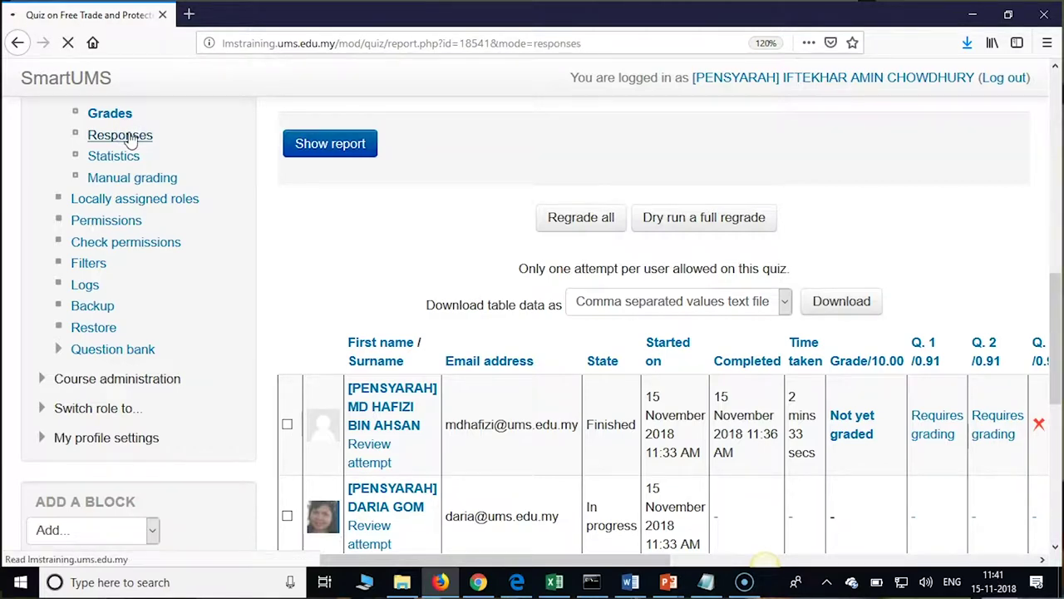
pyautogui.scroll(-4, 680, 381)
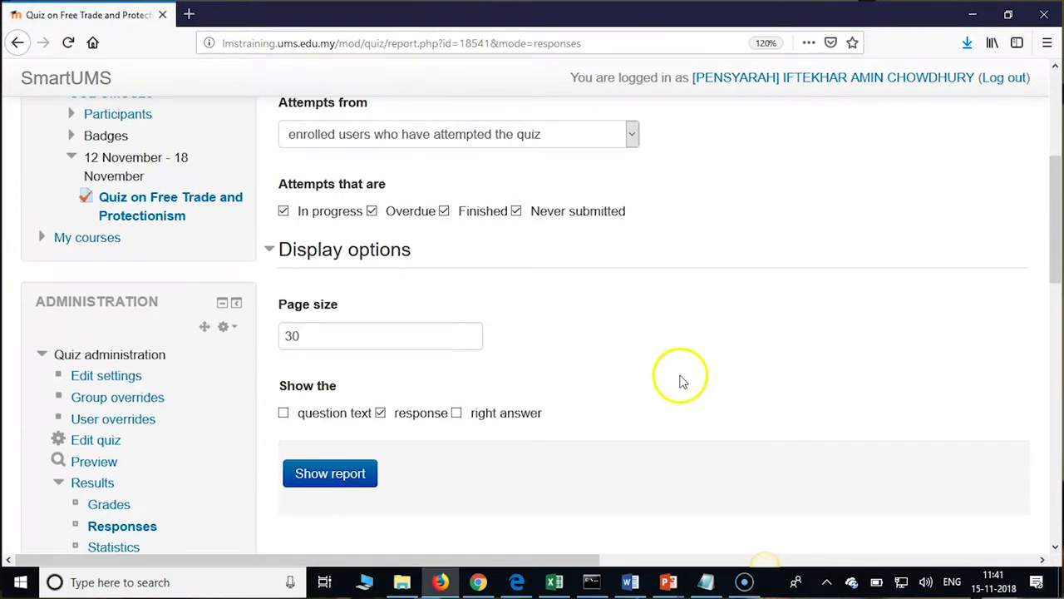
pyautogui.scroll(-3, 680, 380)
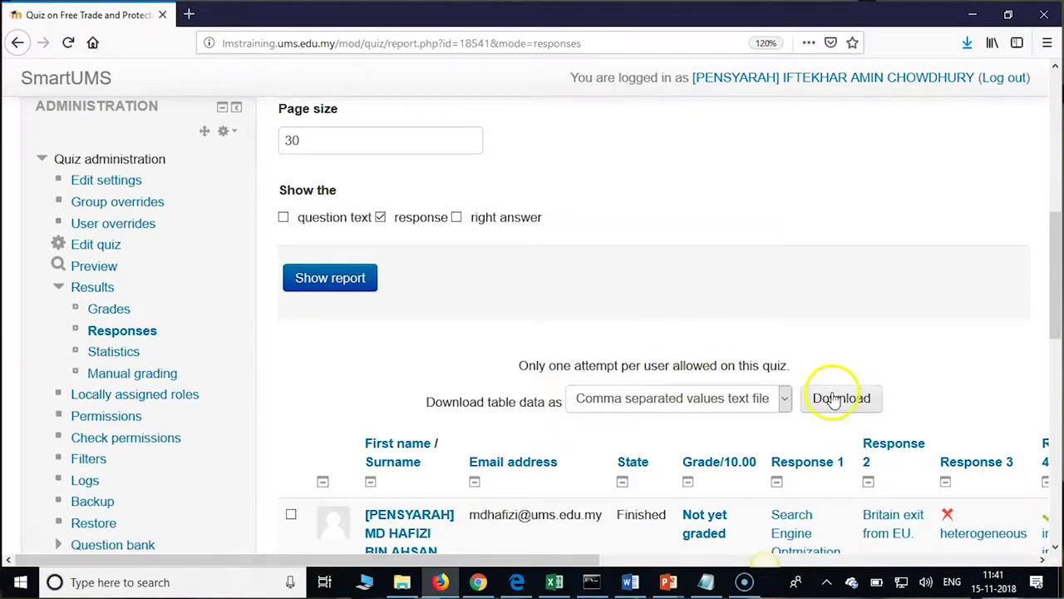
pyautogui.click(825, 402)
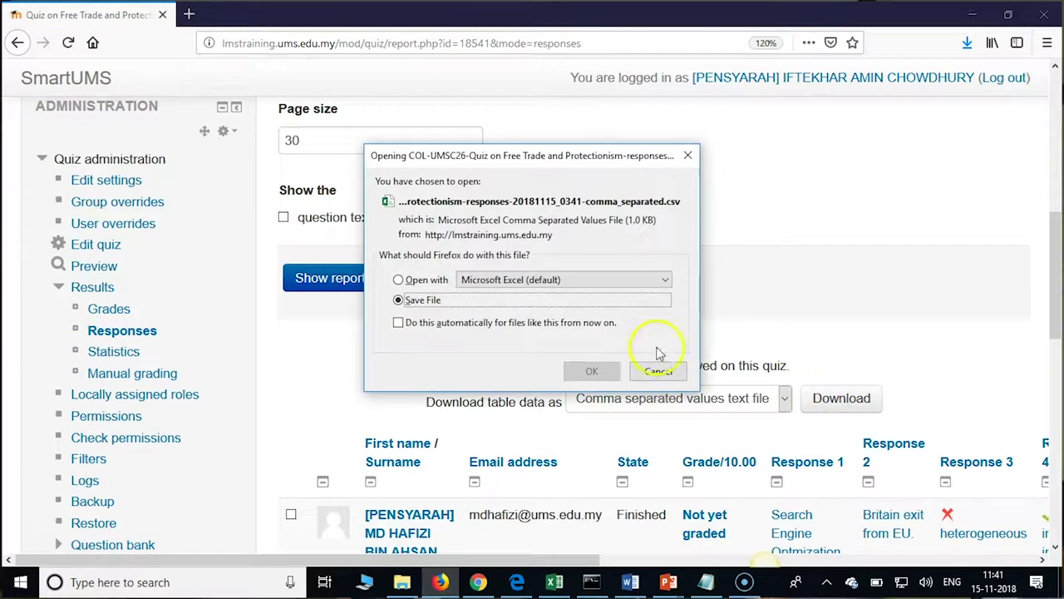
pyautogui.click(594, 375)
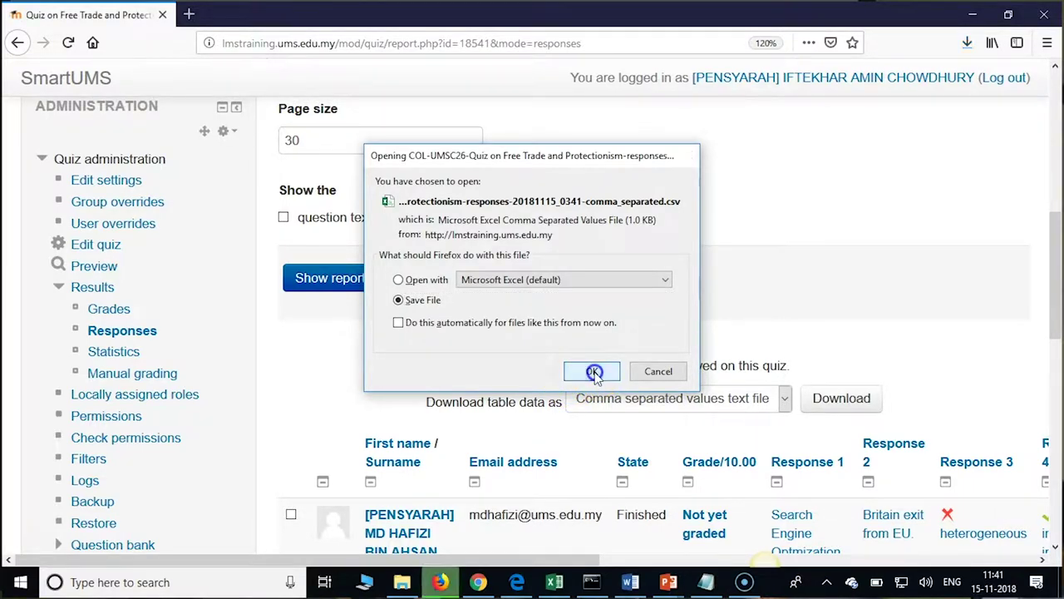
# - Open the downloaded quiz grades CSV in Excel, review the marks per question, and return to the browser
pyautogui.click(967, 42)
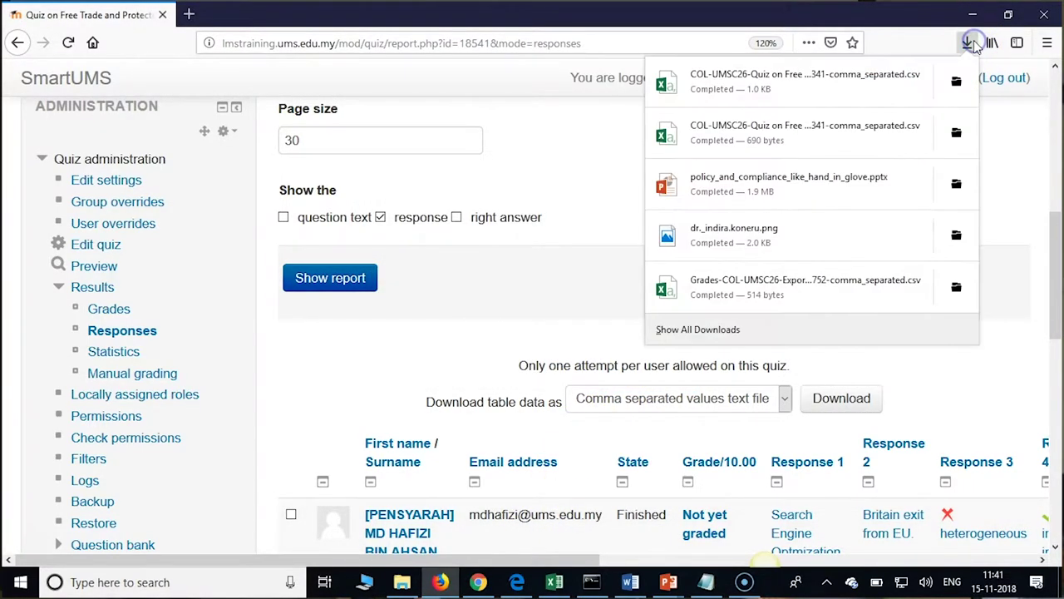
pyautogui.click(753, 141)
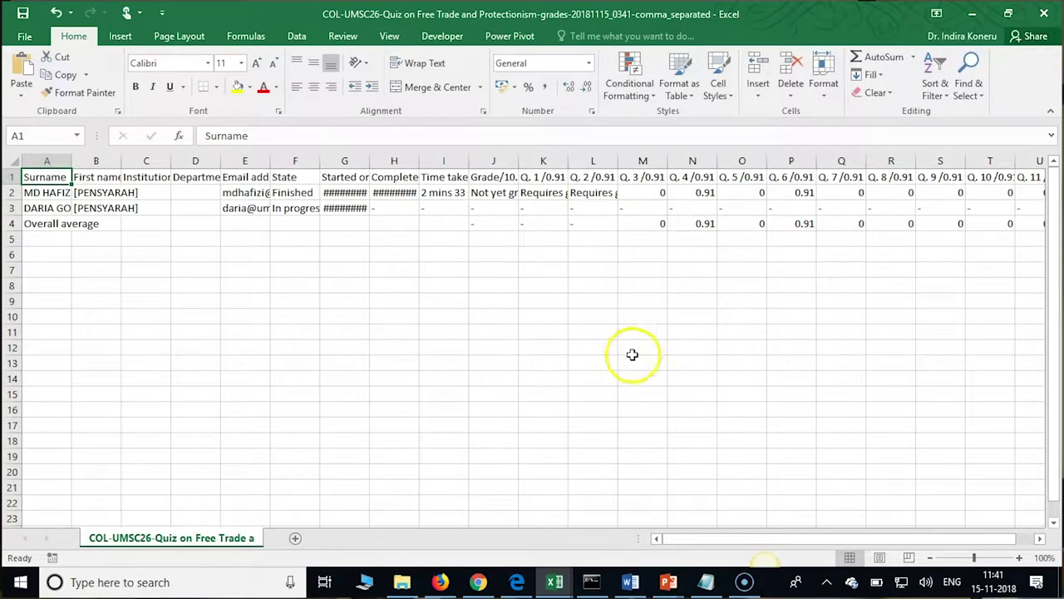
pyautogui.moveTo(706, 541)
pyautogui.mouseDown()
pyautogui.moveTo(757, 546)
pyautogui.moveTo(693, 551)
pyautogui.mouseUp()
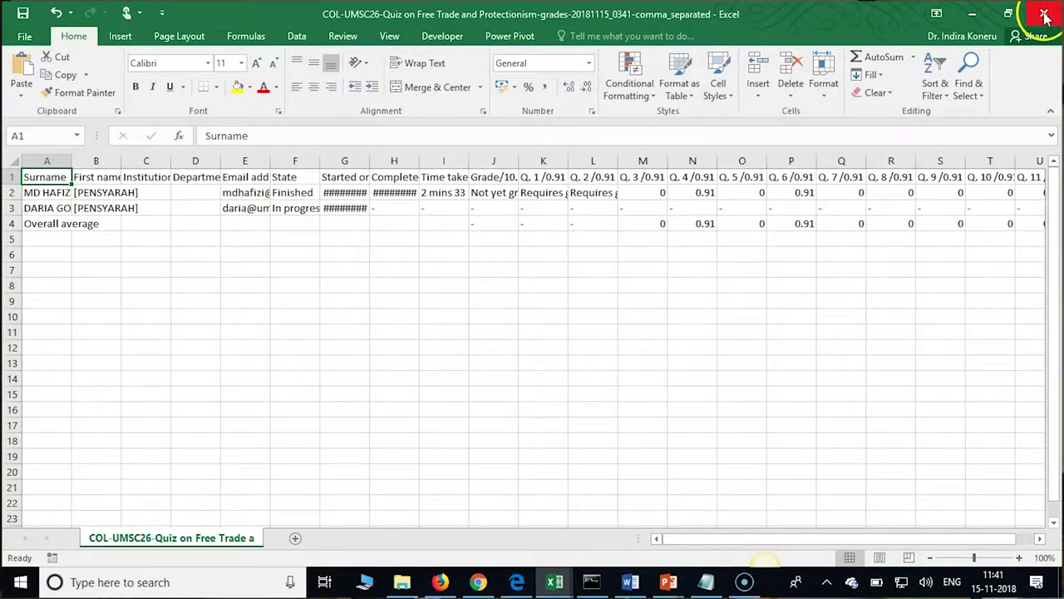
pyautogui.click(973, 15)
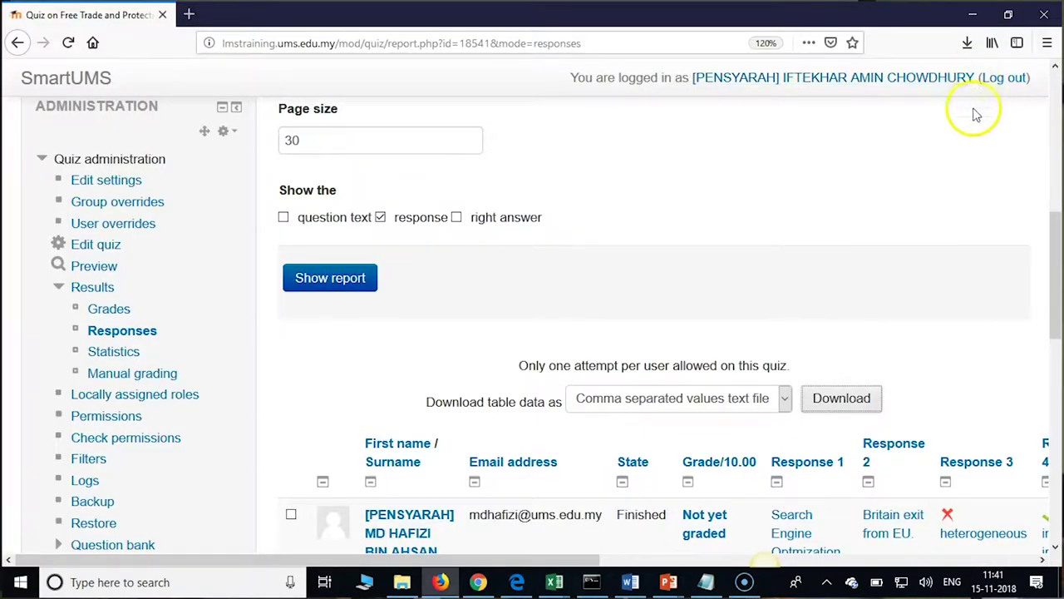
# - Open the downloaded quiz responses CSV in Excel, review the answers in row 2, and dismiss both spreadsheets
pyautogui.click(971, 47)
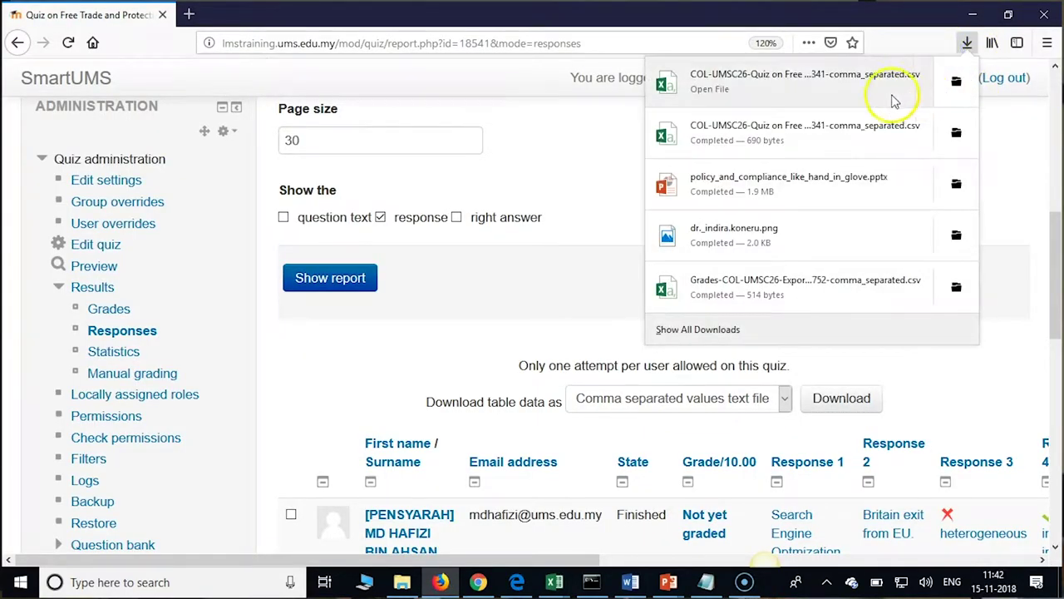
pyautogui.click(802, 94)
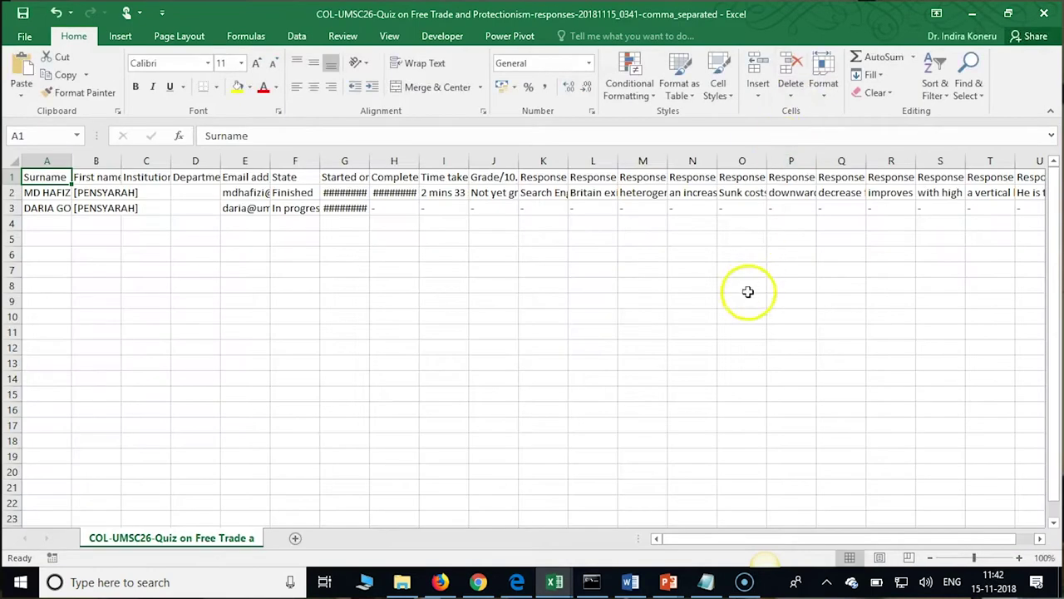
pyautogui.click(723, 193)
pyautogui.moveTo(682, 538)
pyautogui.mouseDown()
pyautogui.moveTo(785, 557)
pyautogui.moveTo(693, 549)
pyautogui.mouseUp()
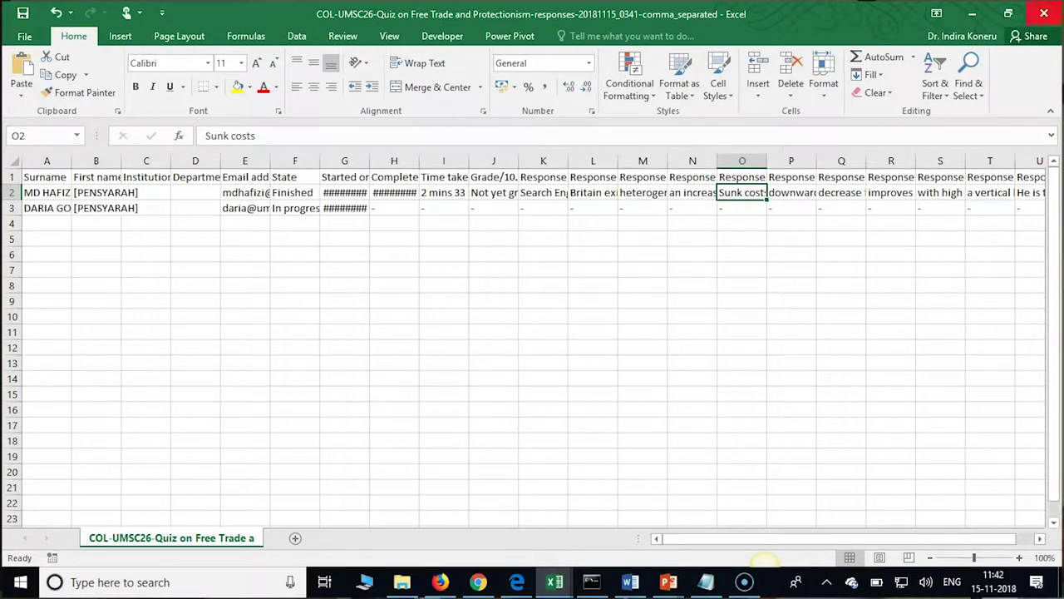
pyautogui.click(975, 13)
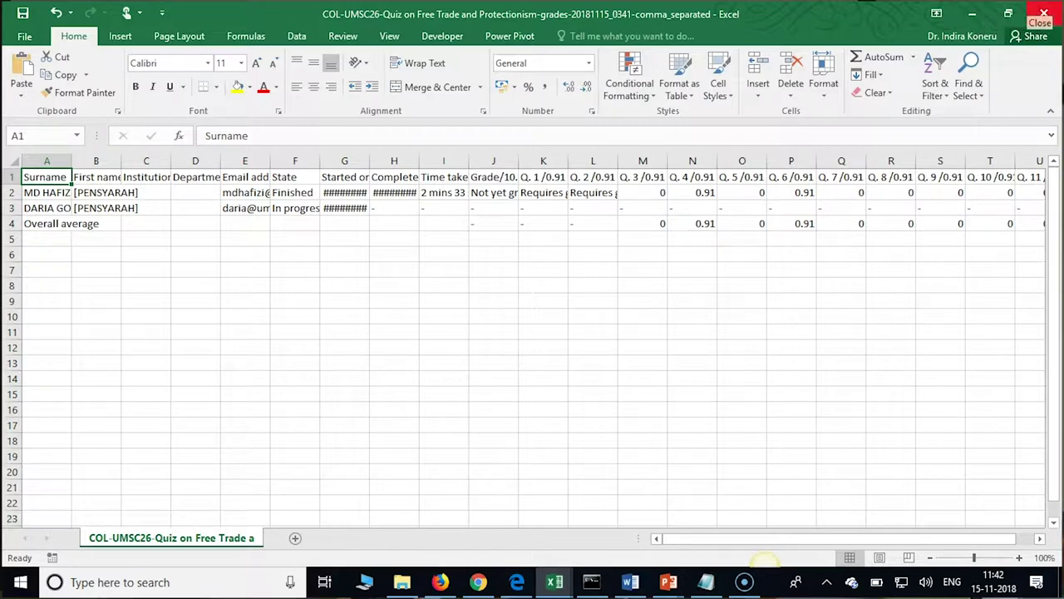
pyautogui.click(1050, 13)
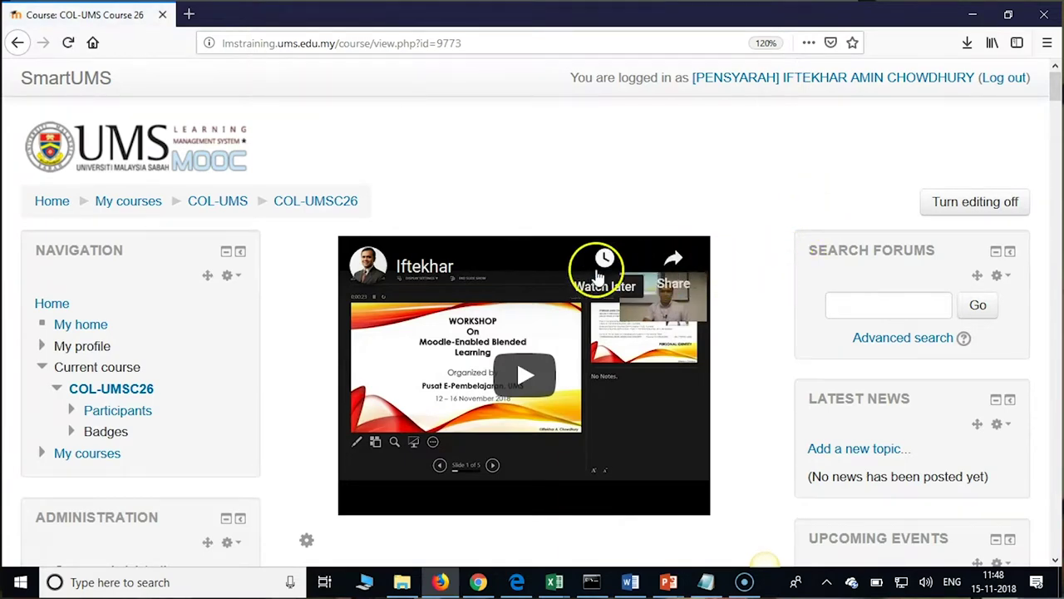
# - Look over the weekly sections of the COL-UMSC26 course page and open the course grades
pyautogui.scroll(-3, 596, 274)
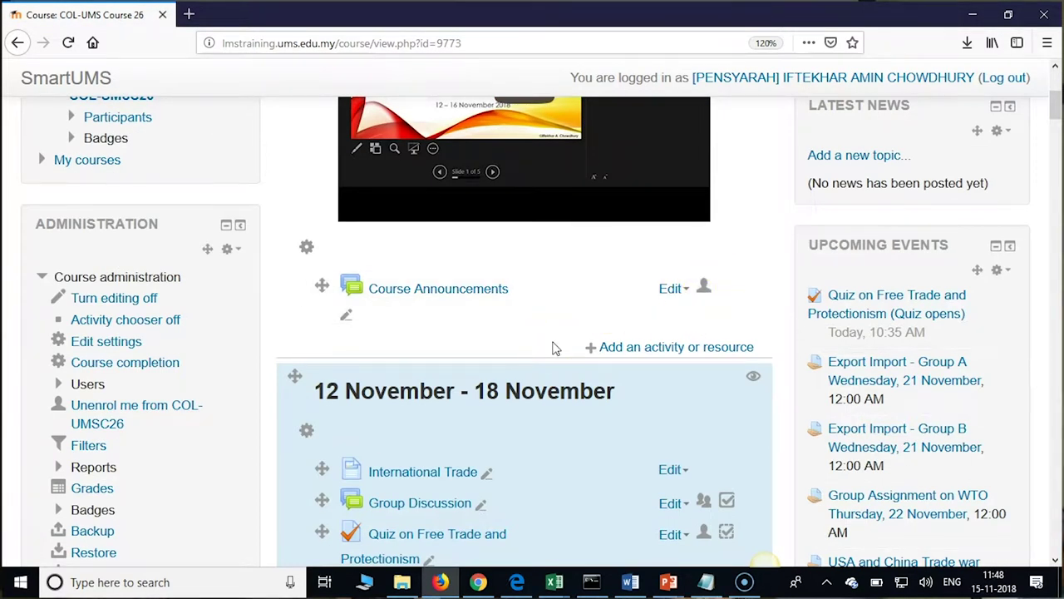
pyautogui.scroll(-3, 556, 348)
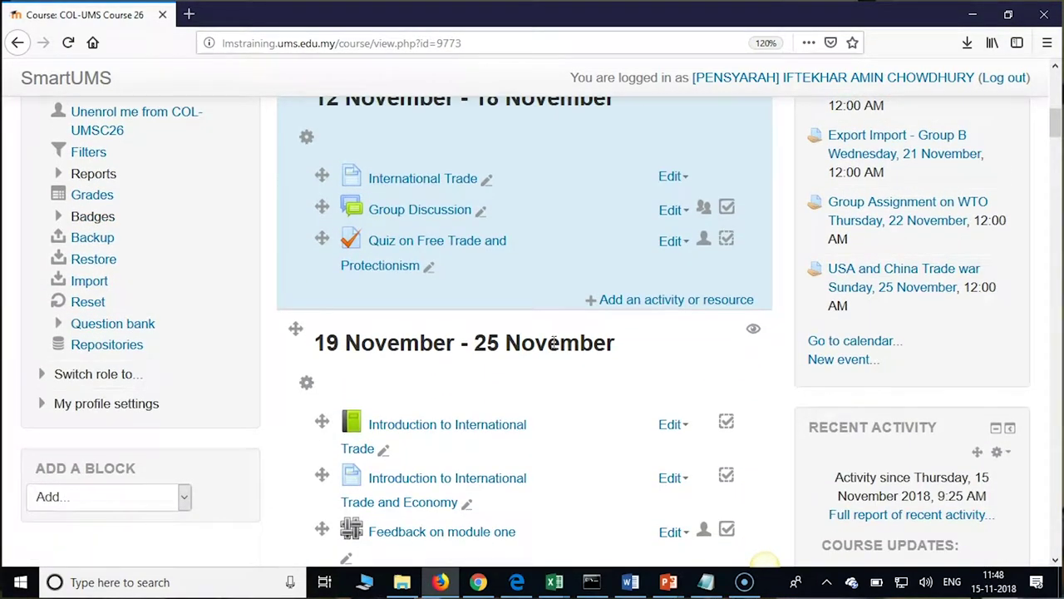
pyautogui.scroll(-2, 554, 342)
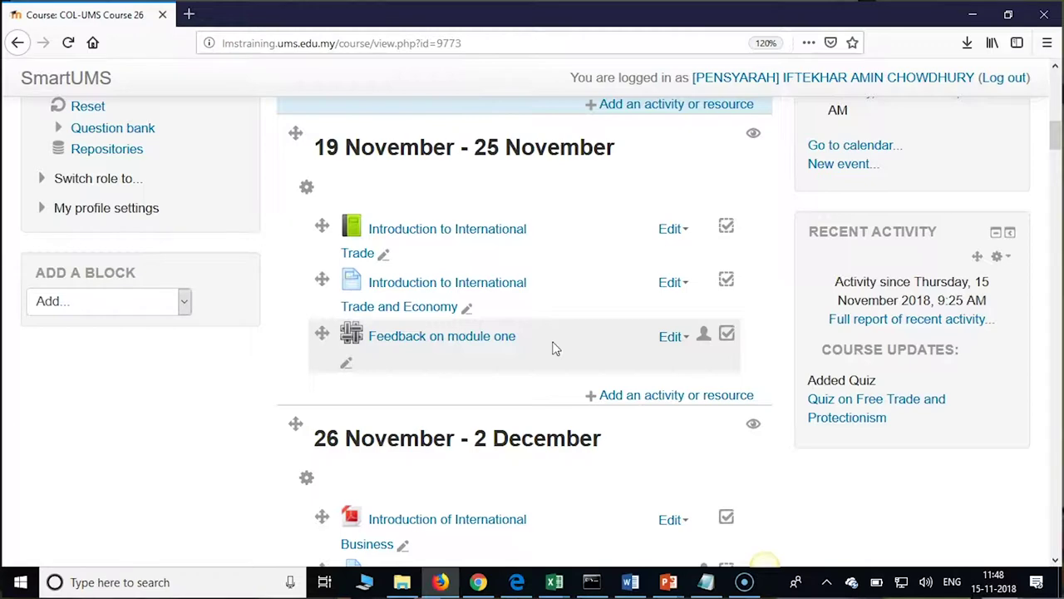
pyautogui.scroll(3, 499, 362)
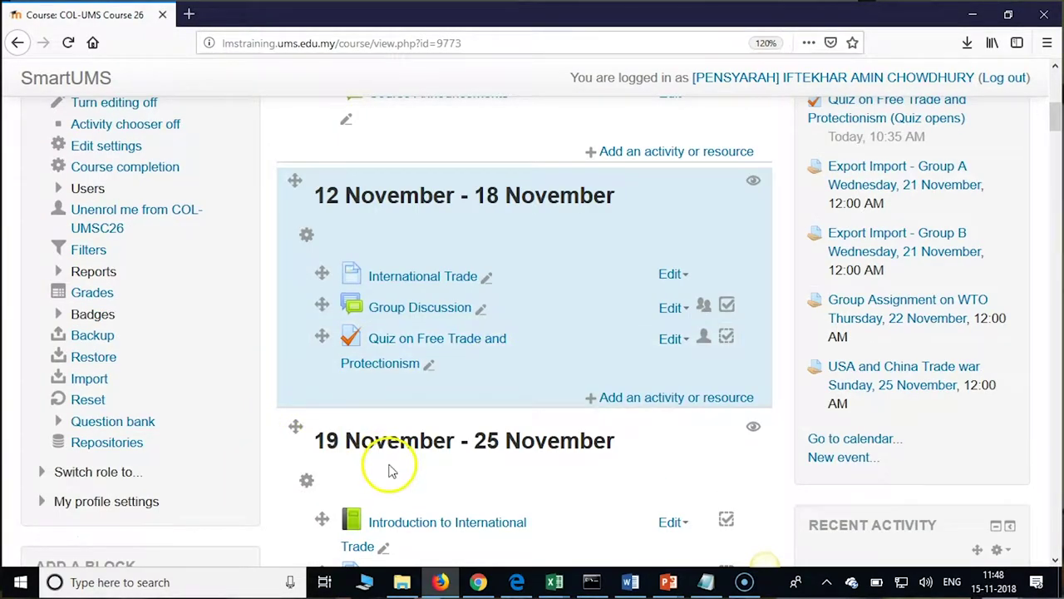
pyautogui.click(91, 298)
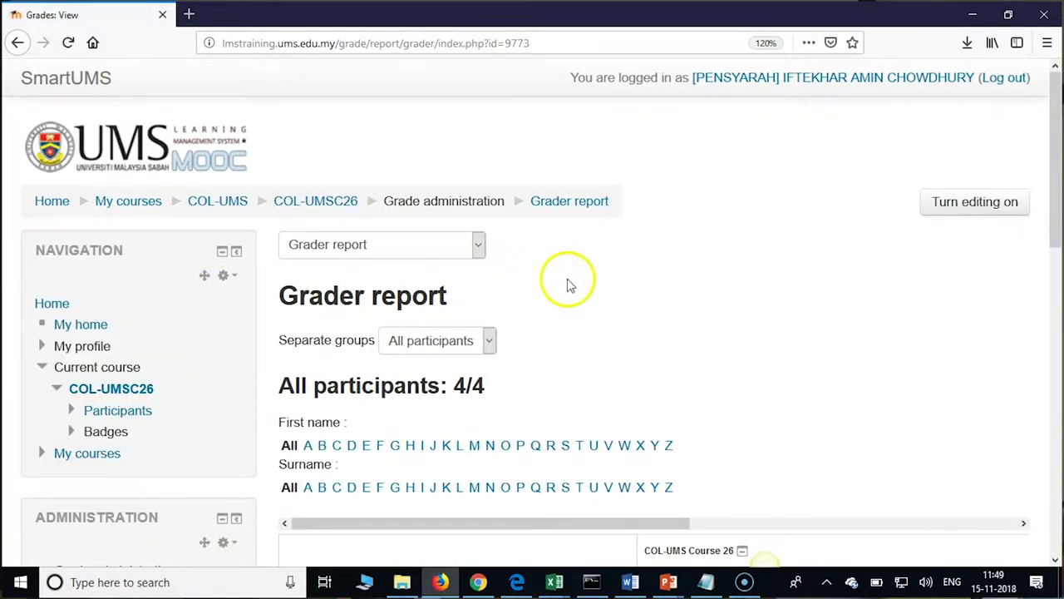
# - Examine the separate groups choices available for filtering the grader report
pyautogui.click(478, 254)
pyautogui.click(478, 254)
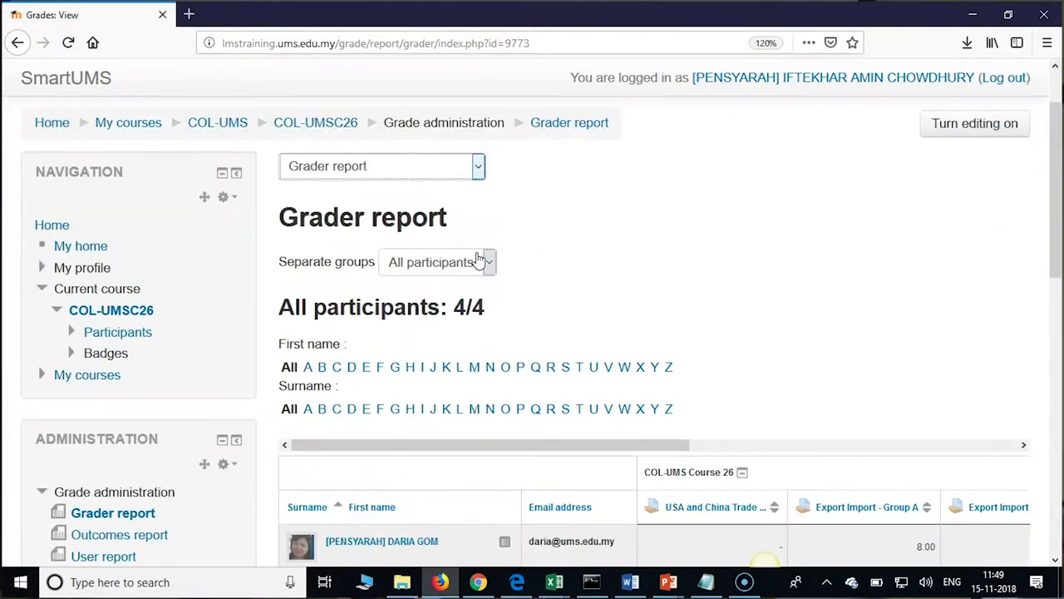
pyautogui.scroll(-3, 476, 250)
pyautogui.click(486, 148)
pyautogui.click(530, 153)
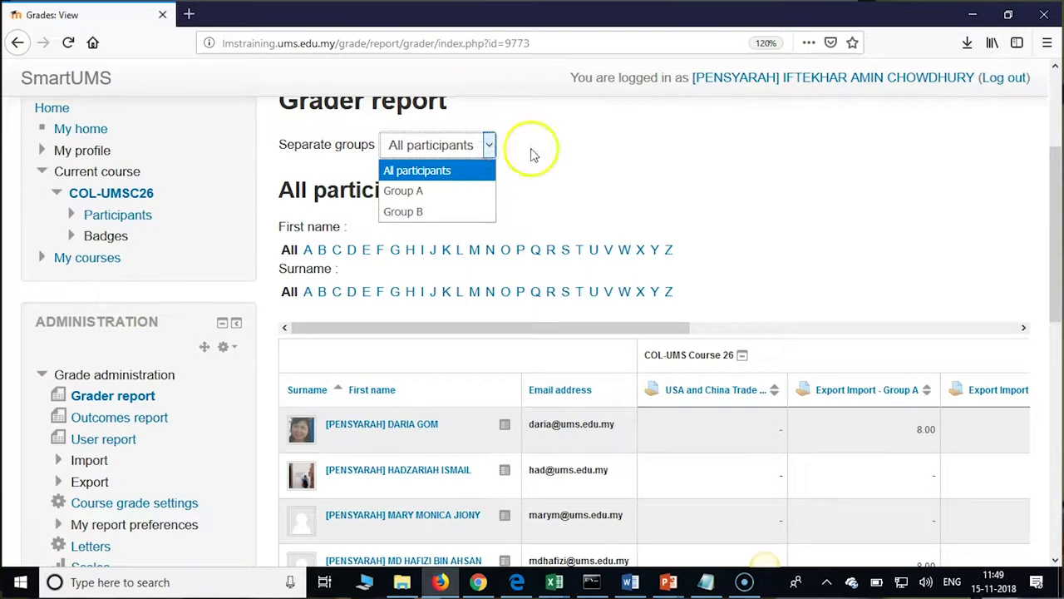
# - Review the available gradebook views and export formats, and open the Full view of categories and items
pyautogui.scroll(3, 462, 220)
pyautogui.click(477, 247)
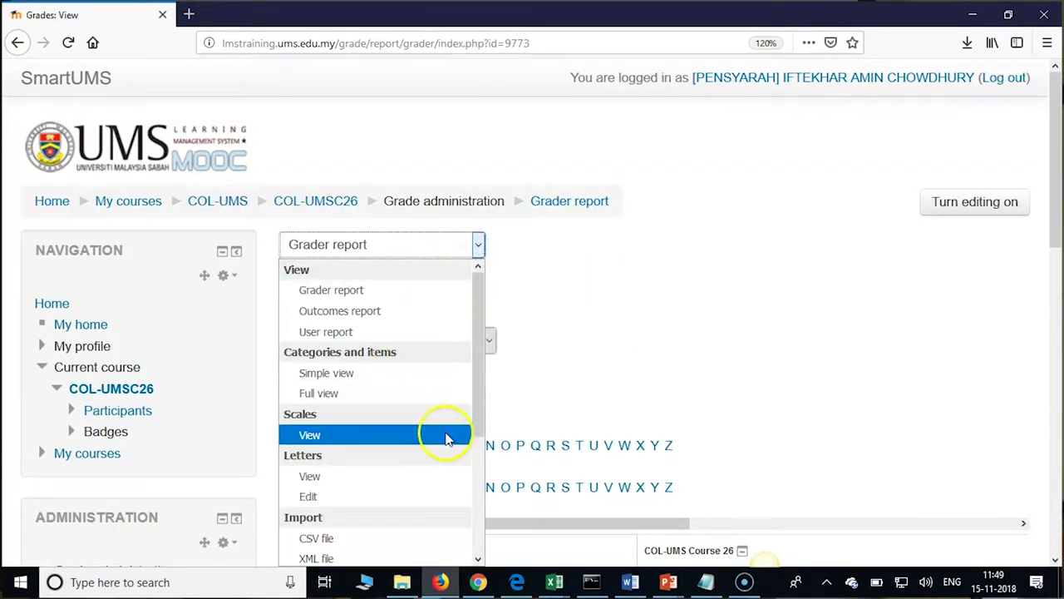
pyautogui.moveTo(475, 432); pyautogui.dragTo(465, 549)
pyautogui.click(406, 537)
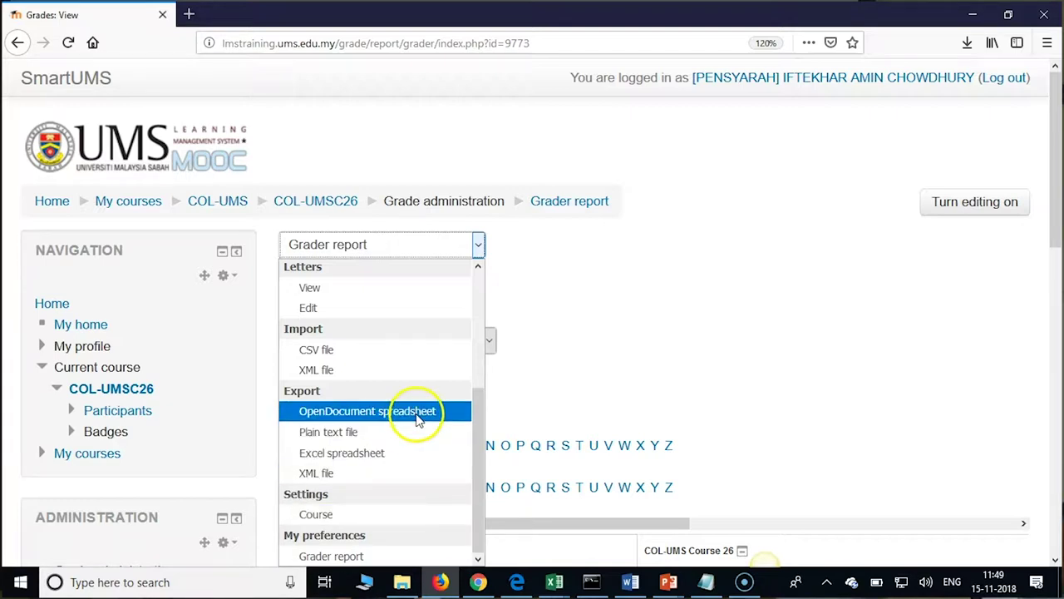
pyautogui.moveTo(483, 406); pyautogui.dragTo(498, 275)
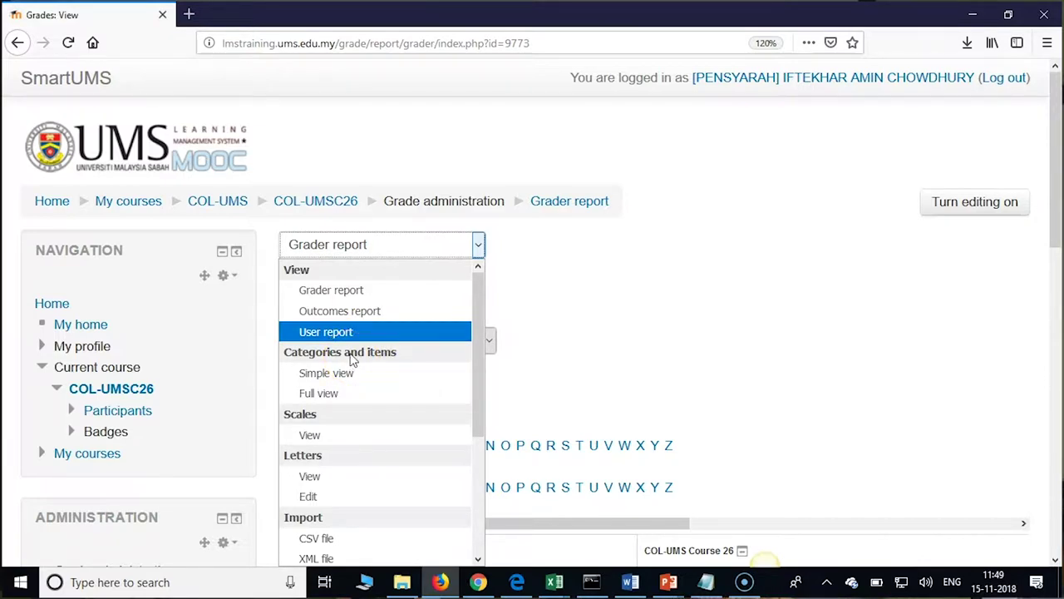
pyautogui.click(339, 394)
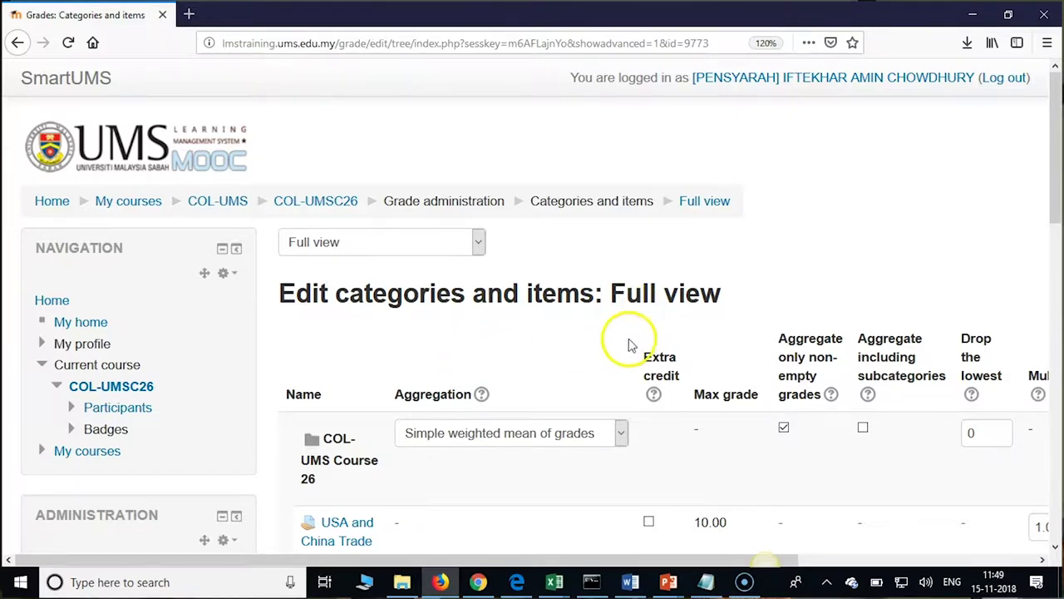
# - Start adding a new grade category below the course's list of grade items
pyautogui.scroll(-2, 620, 350)
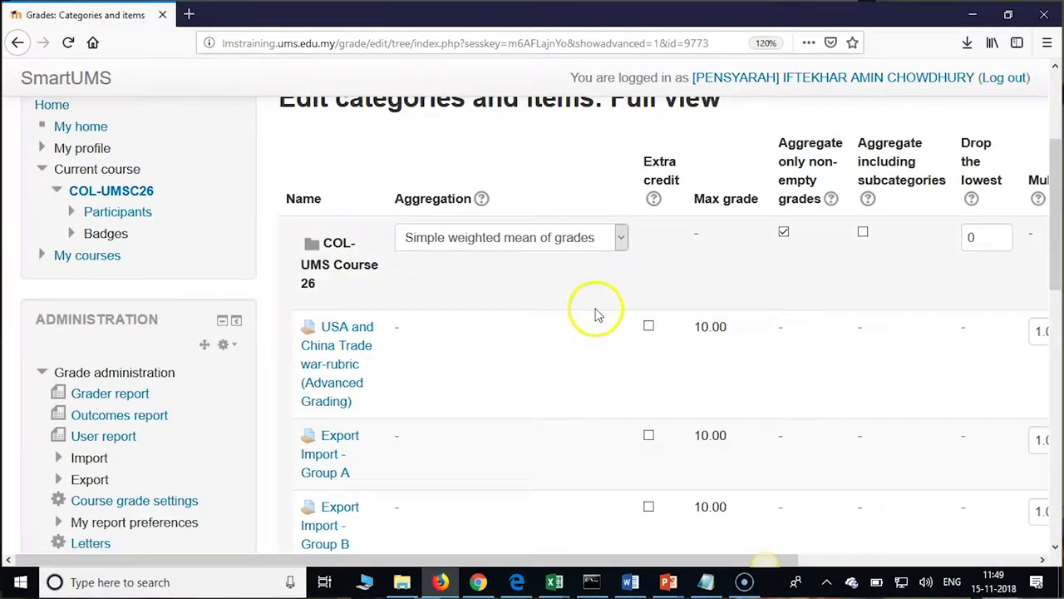
pyautogui.scroll(-2, 645, 295)
pyautogui.scroll(-3, 649, 295)
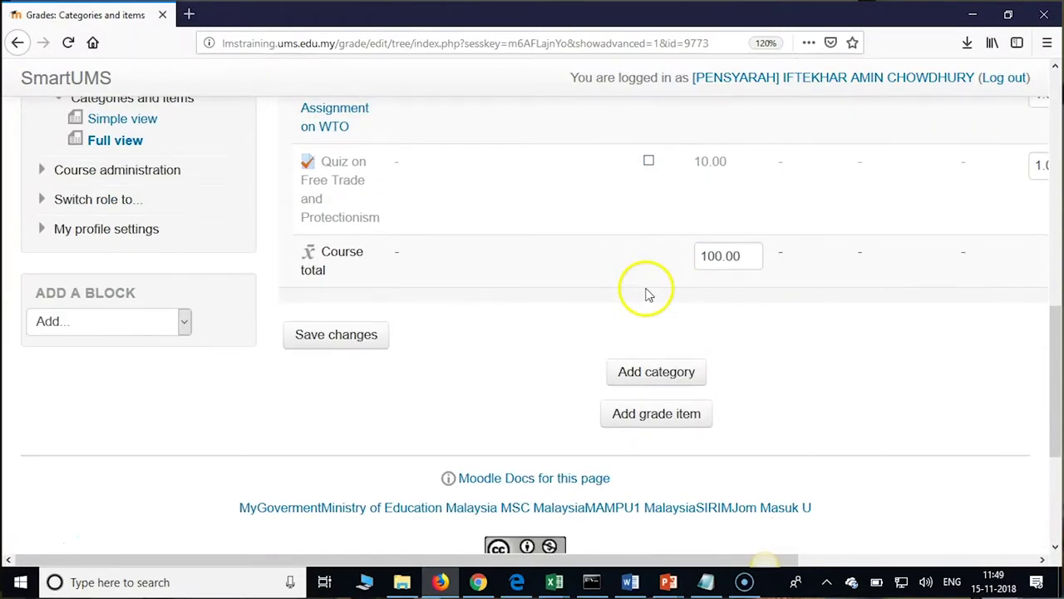
pyautogui.click(674, 379)
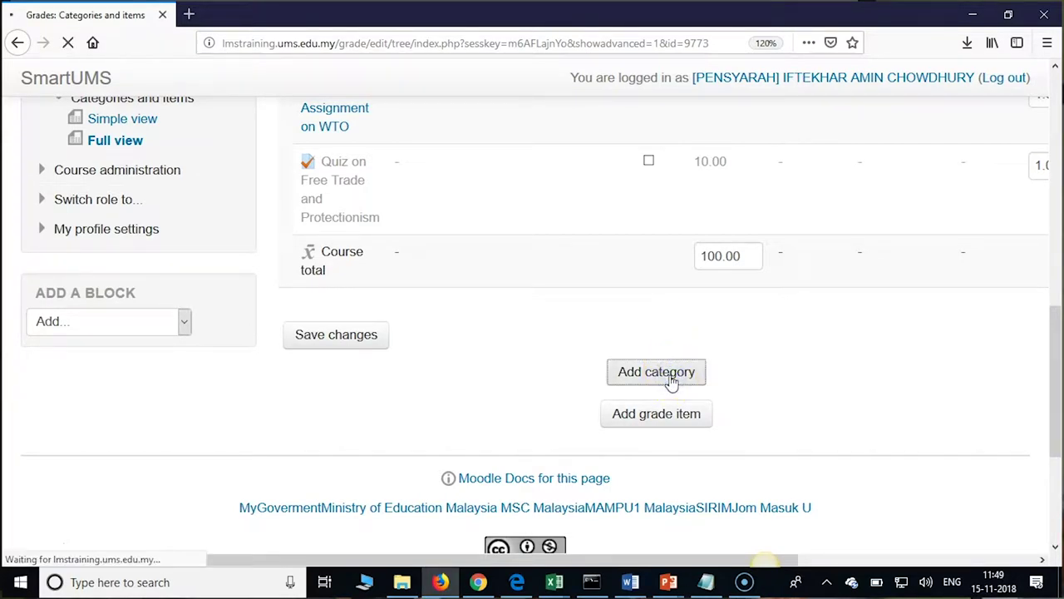
pyautogui.click(634, 371)
# - Name the new grade category Formative Assessment
pyautogui.scroll(-4, 360, 207)
pyautogui.click(357, 204)
pyautogui.scroll(2, 398, 204)
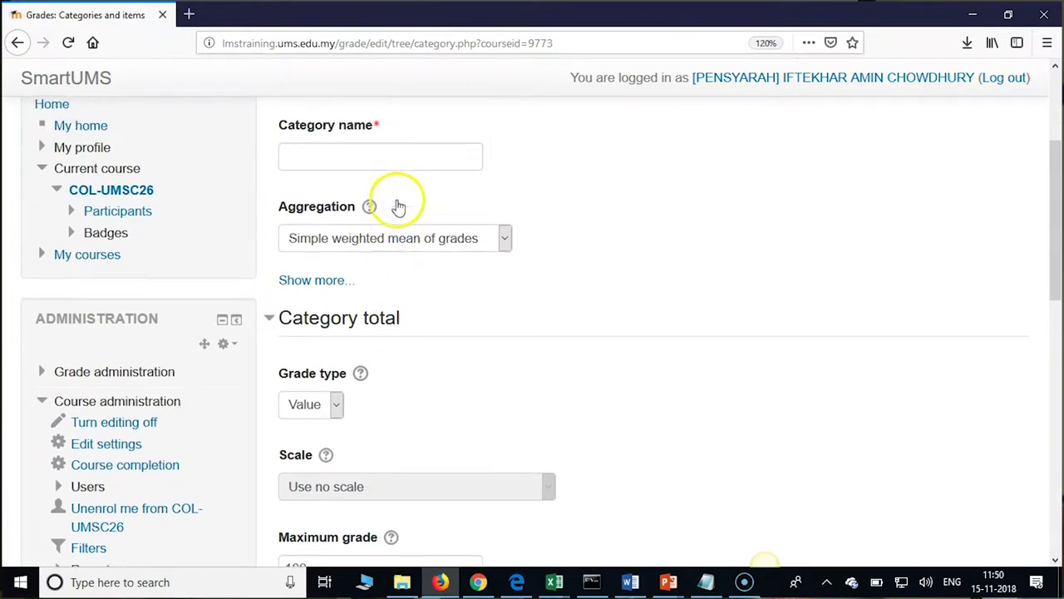
pyautogui.click(402, 155)
pyautogui.click(614, 179)
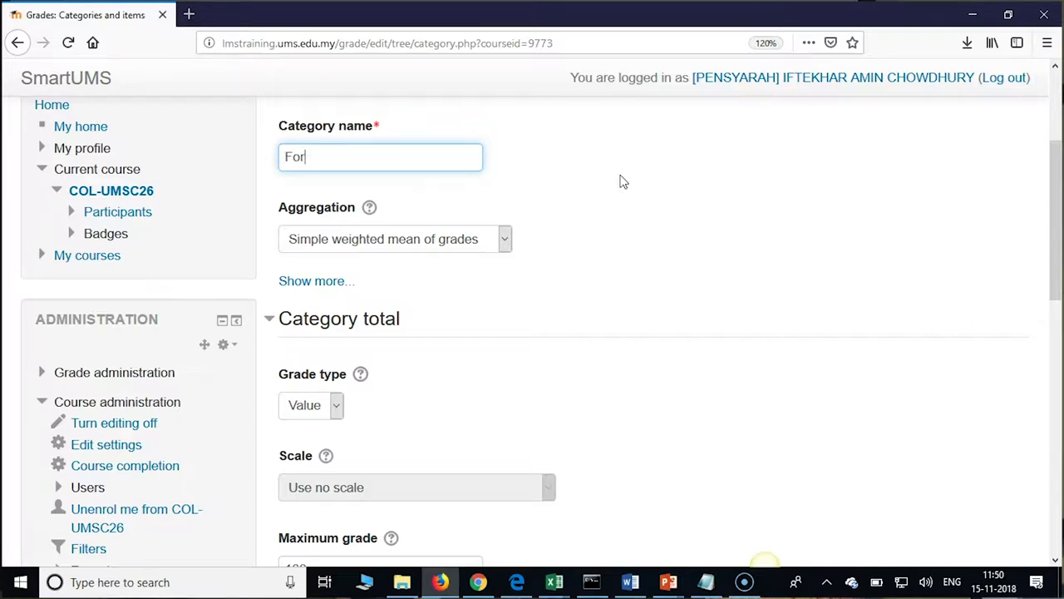
pyautogui.write('tive Assessment')
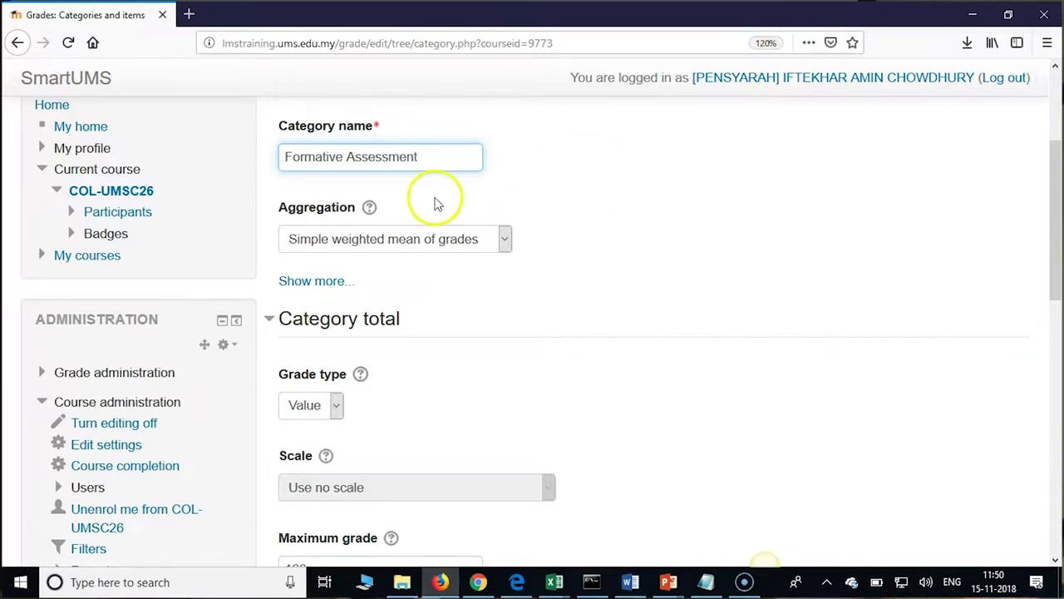
# - Set the Formative Assessment category's maximum grade to 60 and save the new category
pyautogui.scroll(-1, 445, 248)
pyautogui.scroll(-3, 445, 247)
pyautogui.scroll(-2, 445, 248)
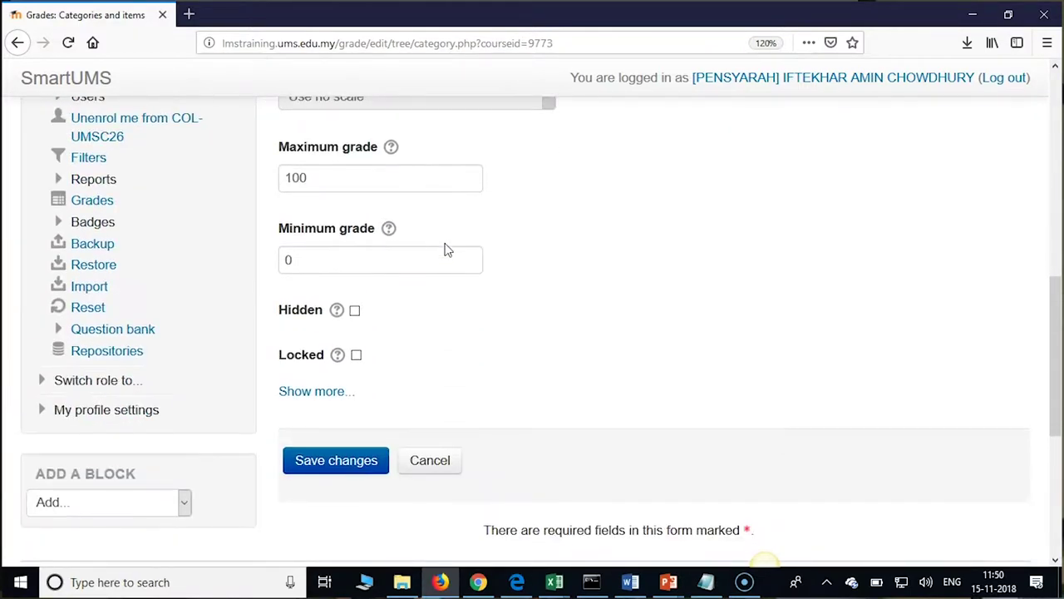
pyautogui.scroll(4, 444, 254)
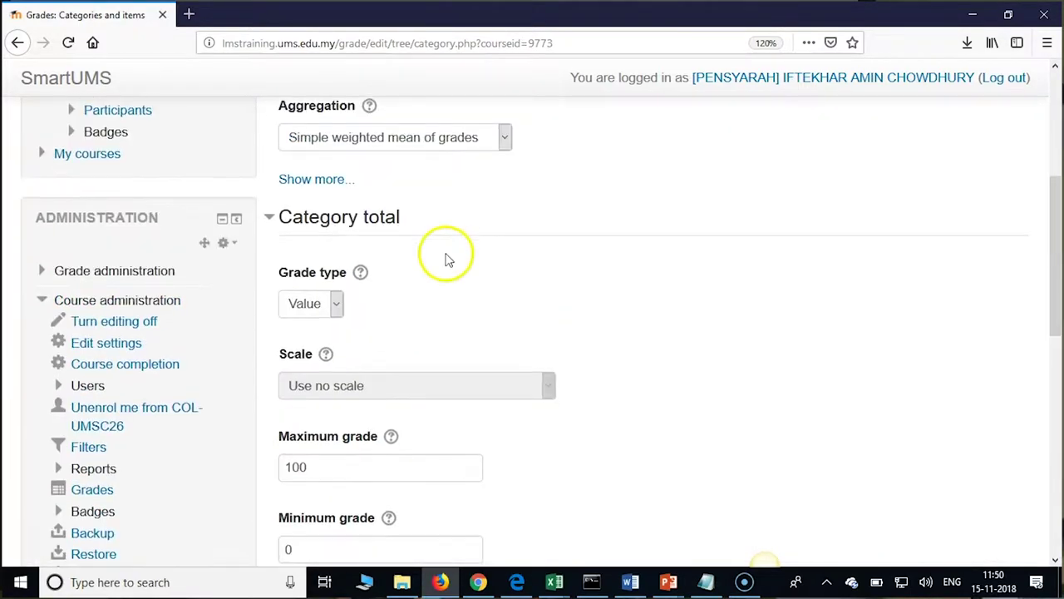
pyautogui.scroll(-3, 433, 259)
pyautogui.moveTo(338, 272); pyautogui.dragTo(240, 261)
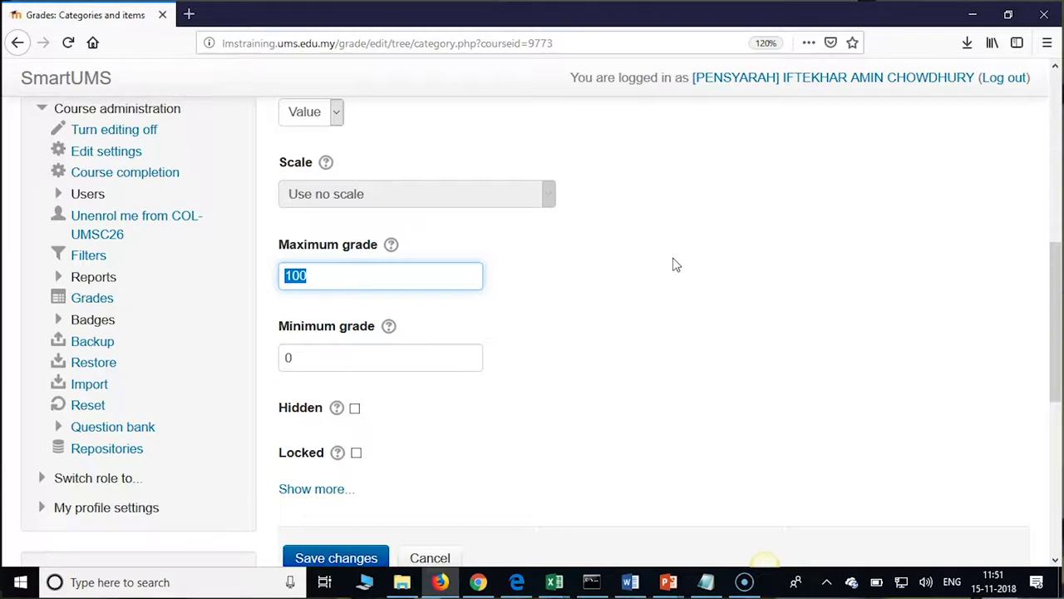
pyautogui.write('60')
pyautogui.scroll(-3, 611, 278)
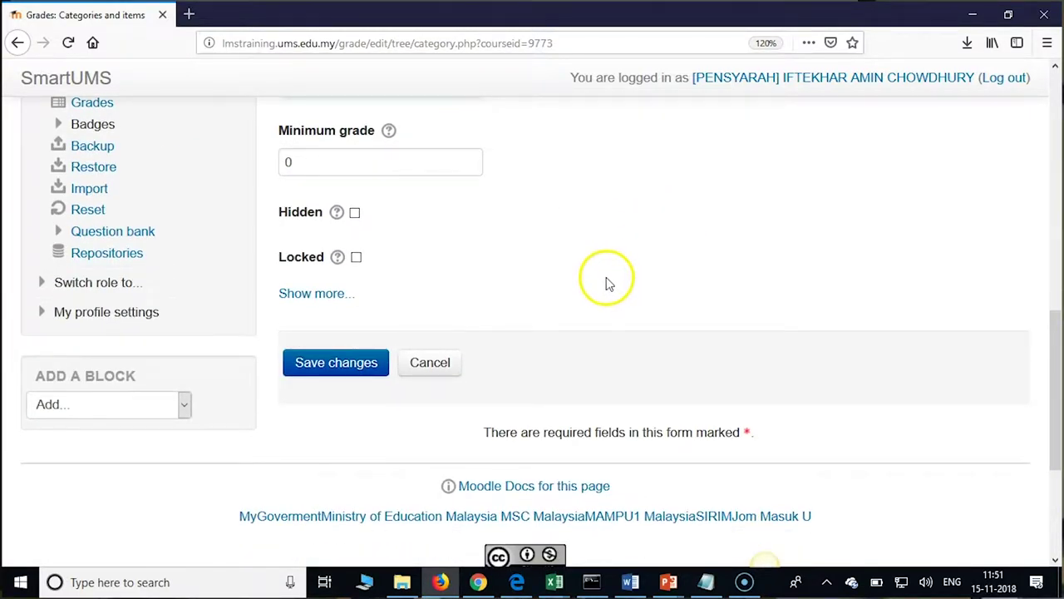
pyautogui.click(360, 372)
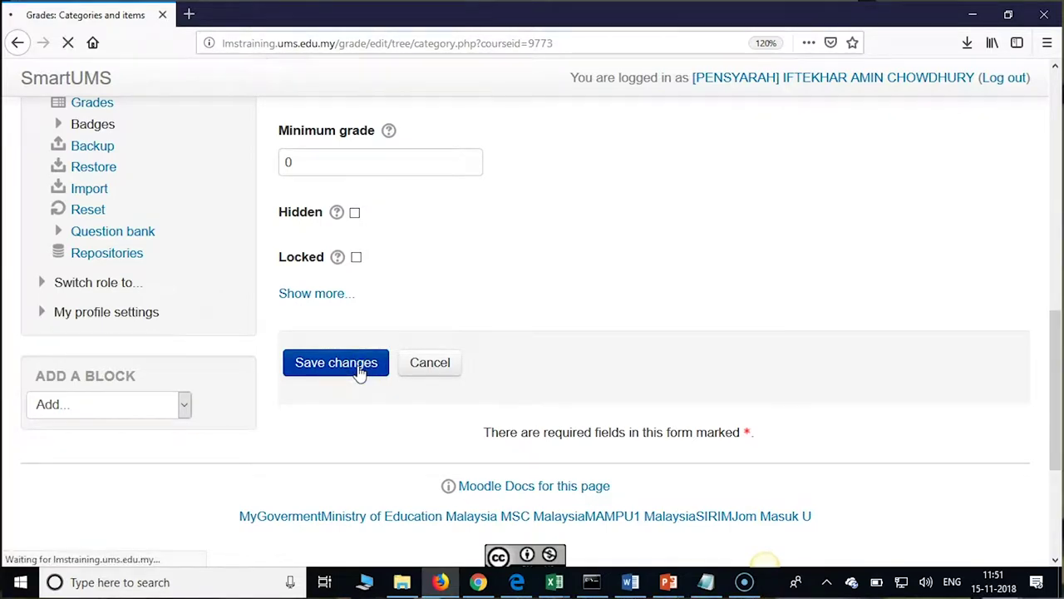
pyautogui.click(488, 371)
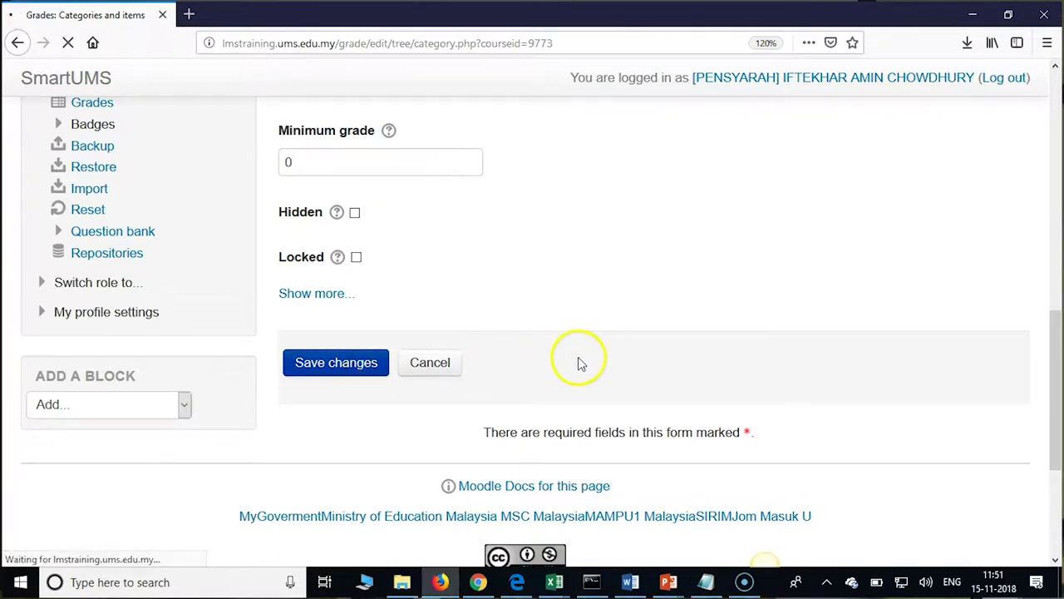
# - Examine the full list of categories and items, including the Formative Assessment category, its total and the course total
pyautogui.scroll(-3, 580, 363)
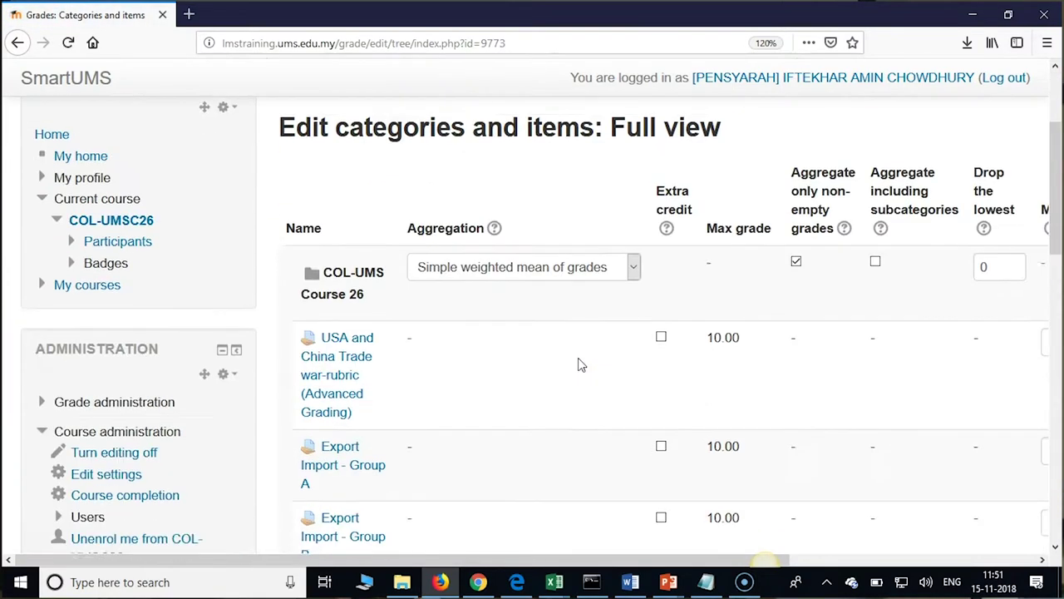
pyautogui.scroll(-1, 580, 364)
pyautogui.scroll(-10, 580, 364)
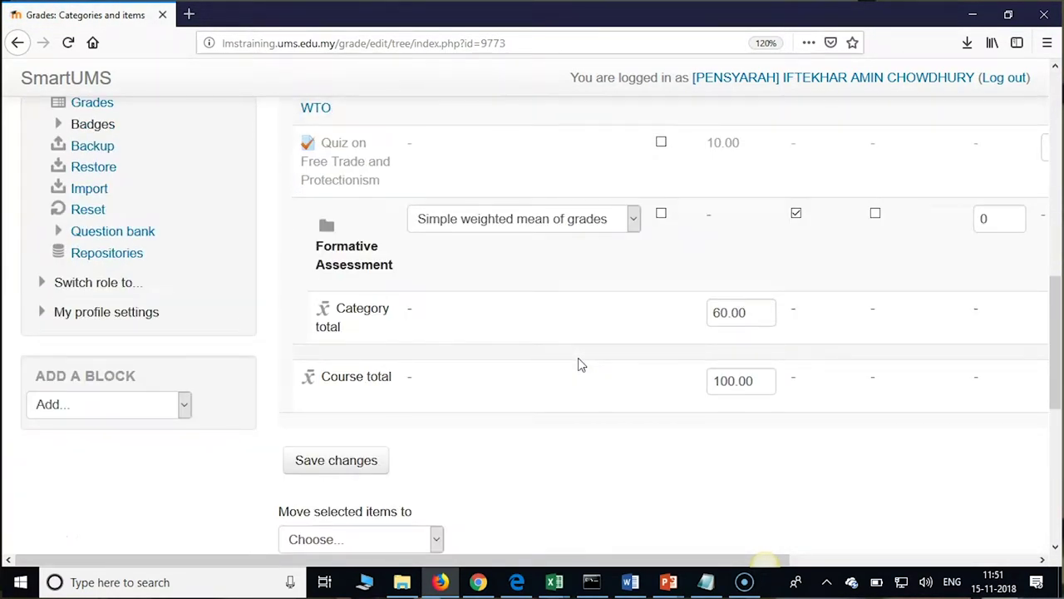
pyautogui.scroll(-4, 579, 364)
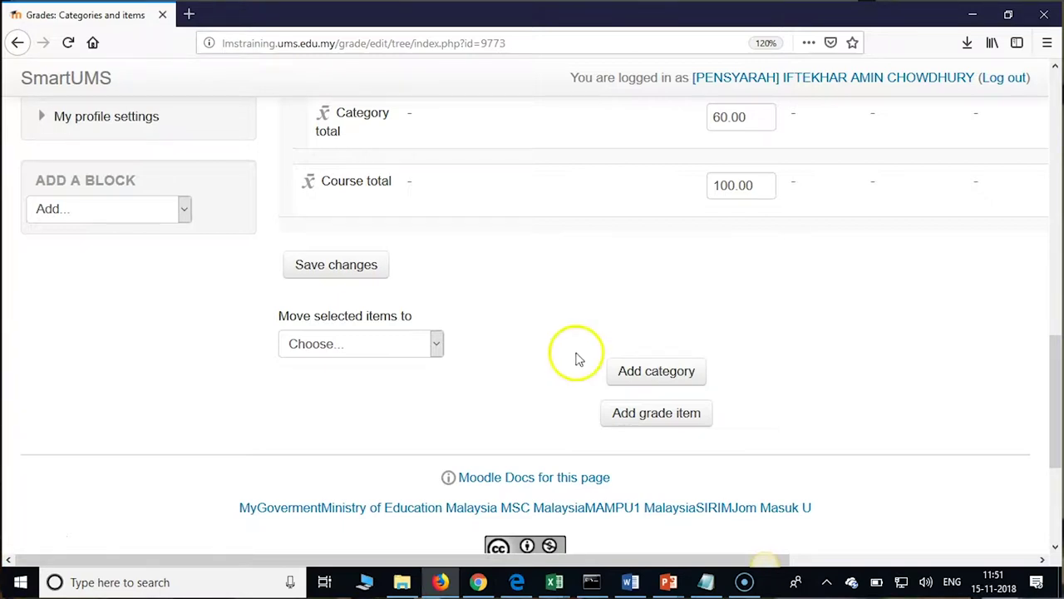
pyautogui.scroll(5, 579, 363)
pyautogui.scroll(5, 576, 358)
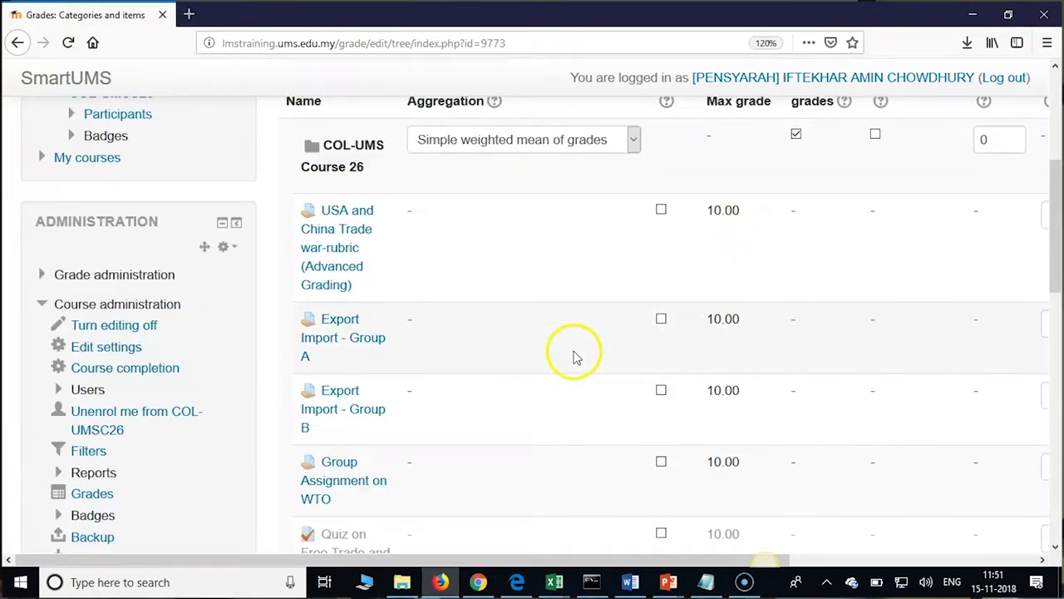
pyautogui.scroll(4, 577, 358)
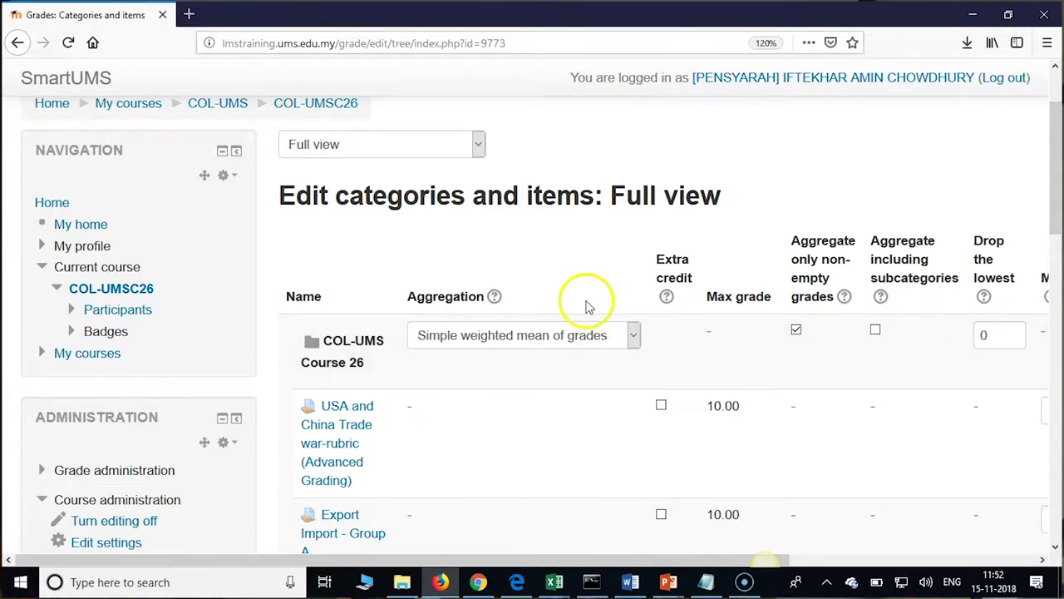
pyautogui.scroll(-3, 586, 305)
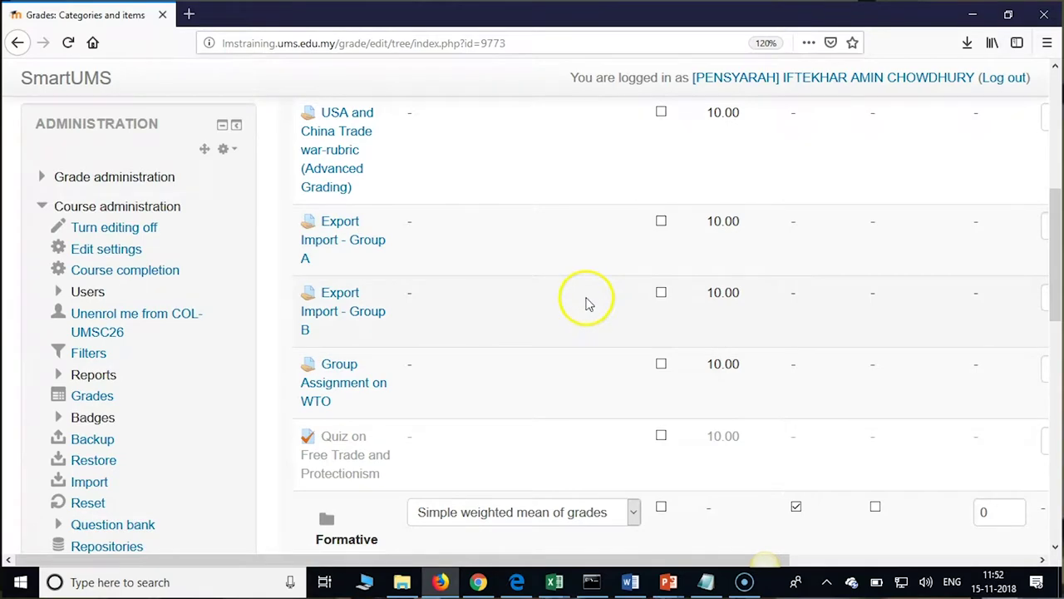
pyautogui.scroll(-2, 586, 306)
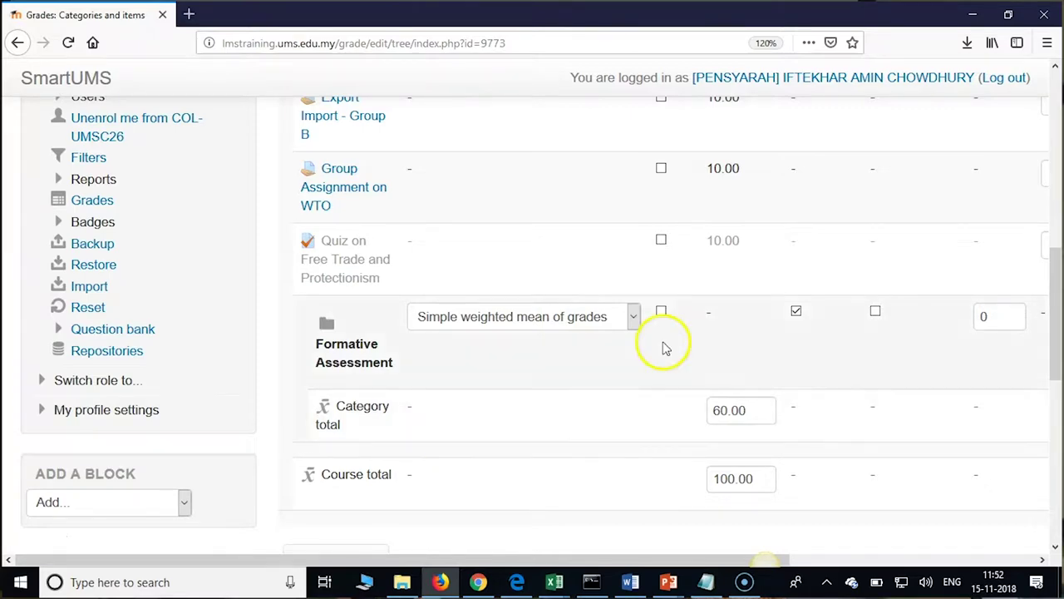
# - Mark the trade war rubric, both Export Import assignments, the WTO group assignment and the Free Trade quiz as extra credit
pyautogui.scroll(4, 664, 347)
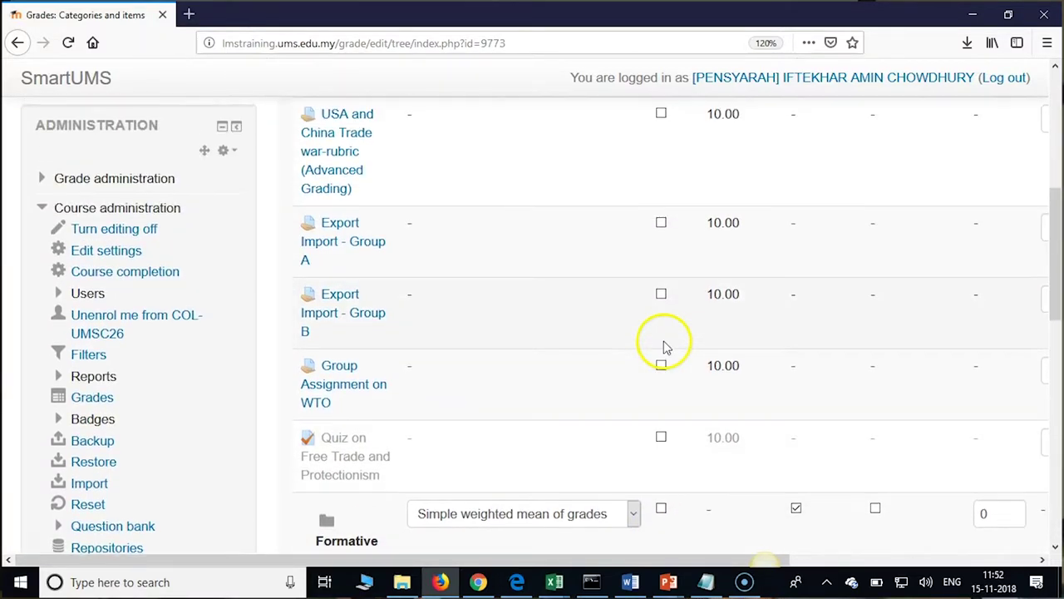
pyautogui.click(661, 308)
pyautogui.click(660, 420)
pyautogui.click(661, 489)
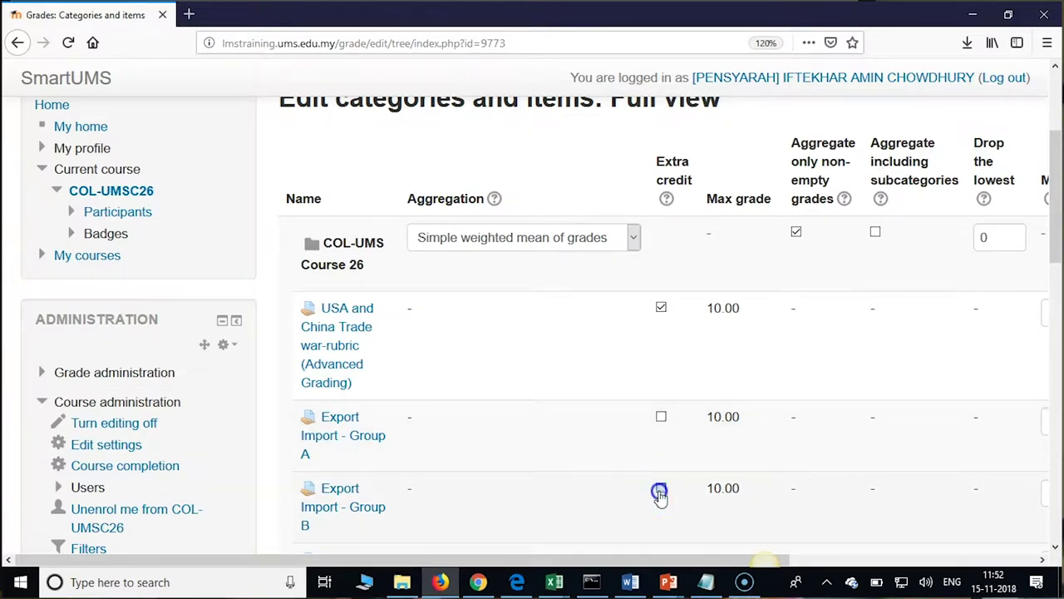
pyautogui.click(661, 418)
pyautogui.scroll(-4, 667, 424)
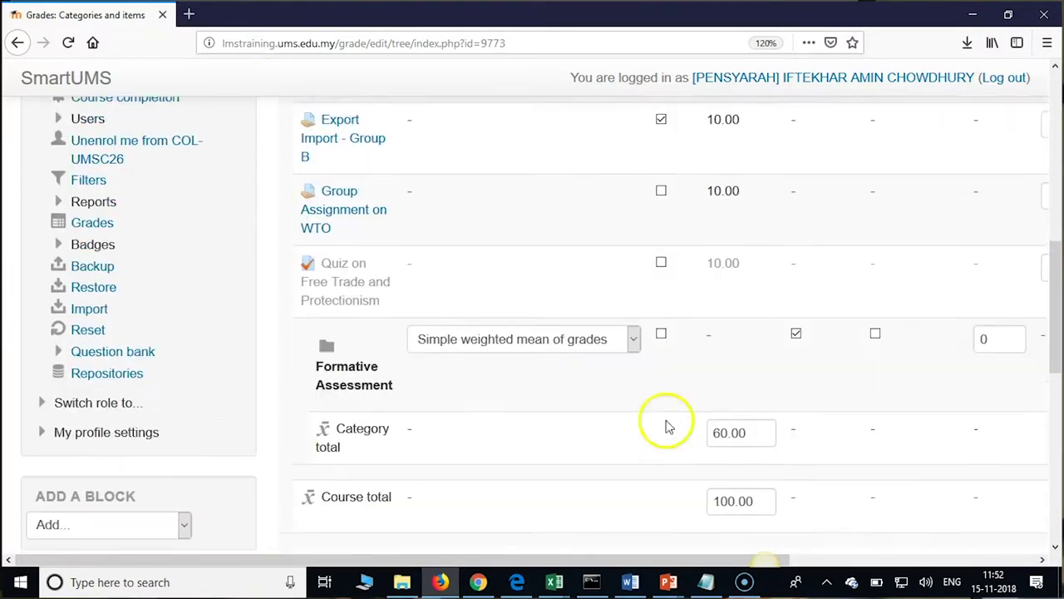
pyautogui.click(663, 172)
pyautogui.click(662, 241)
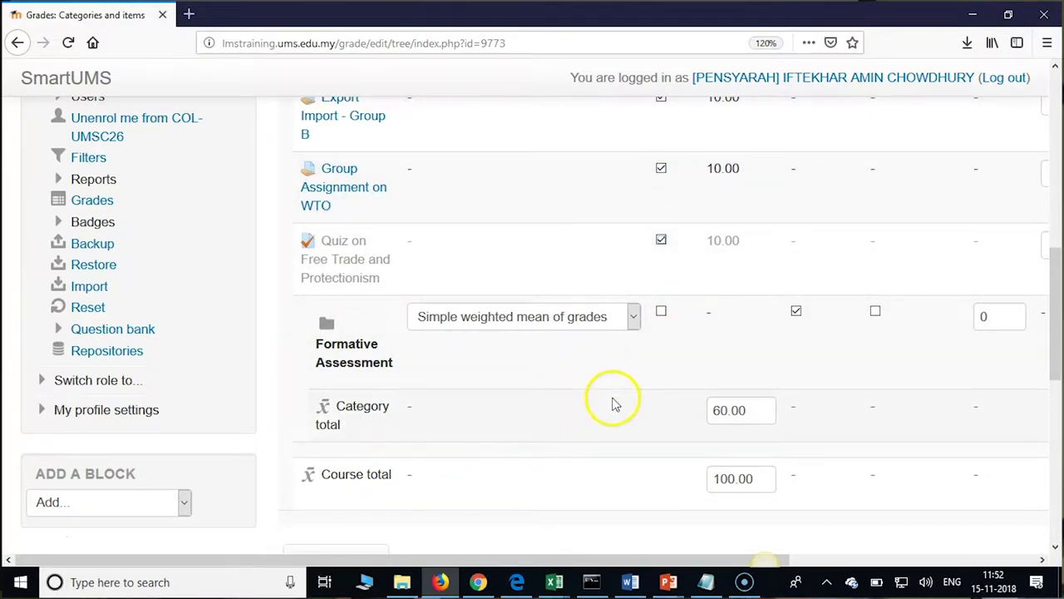
# - Try to move the course's assignments and quiz into the Formative Assessment category
pyautogui.scroll(-4, 613, 404)
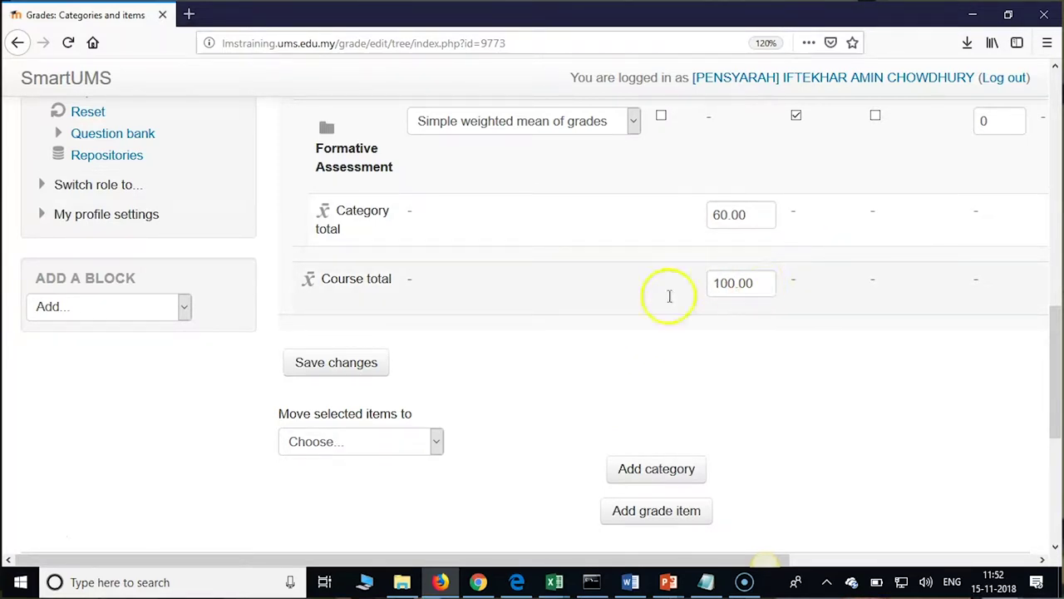
pyautogui.click(436, 445)
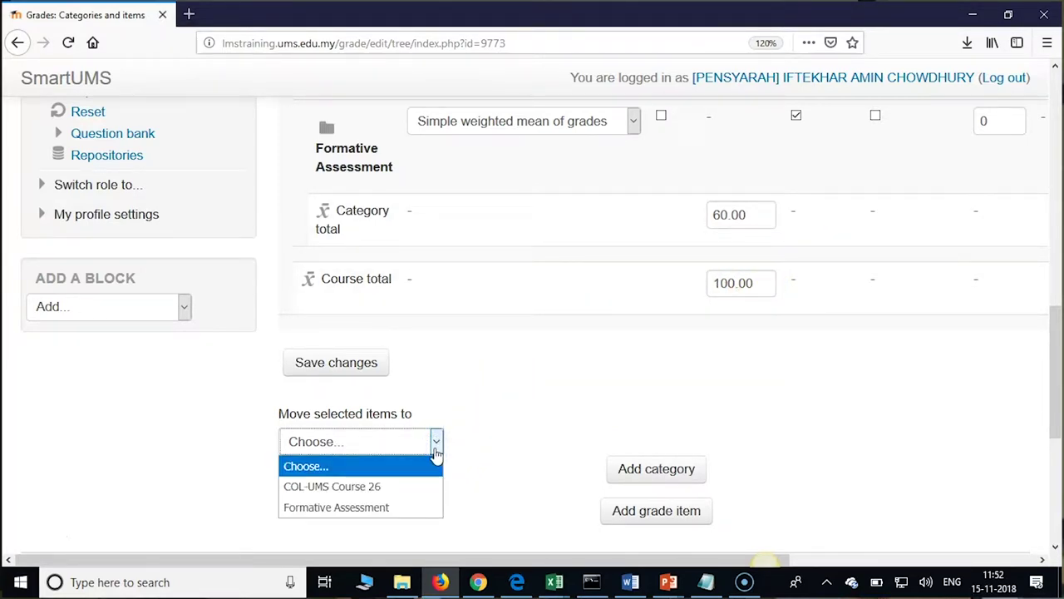
pyautogui.click(369, 508)
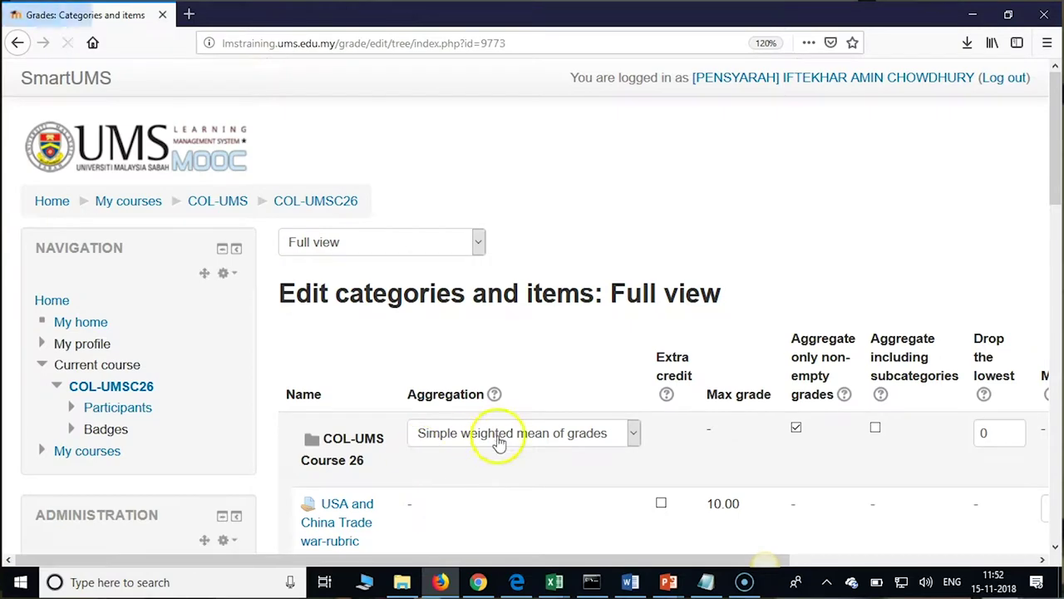
pyautogui.scroll(-5, 570, 460)
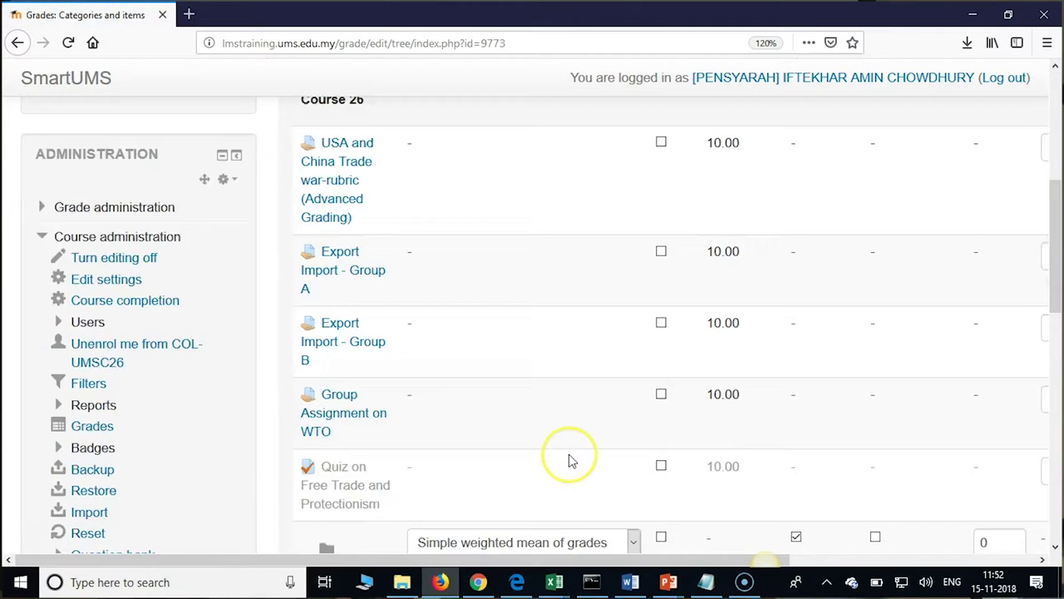
pyautogui.scroll(-2, 569, 455)
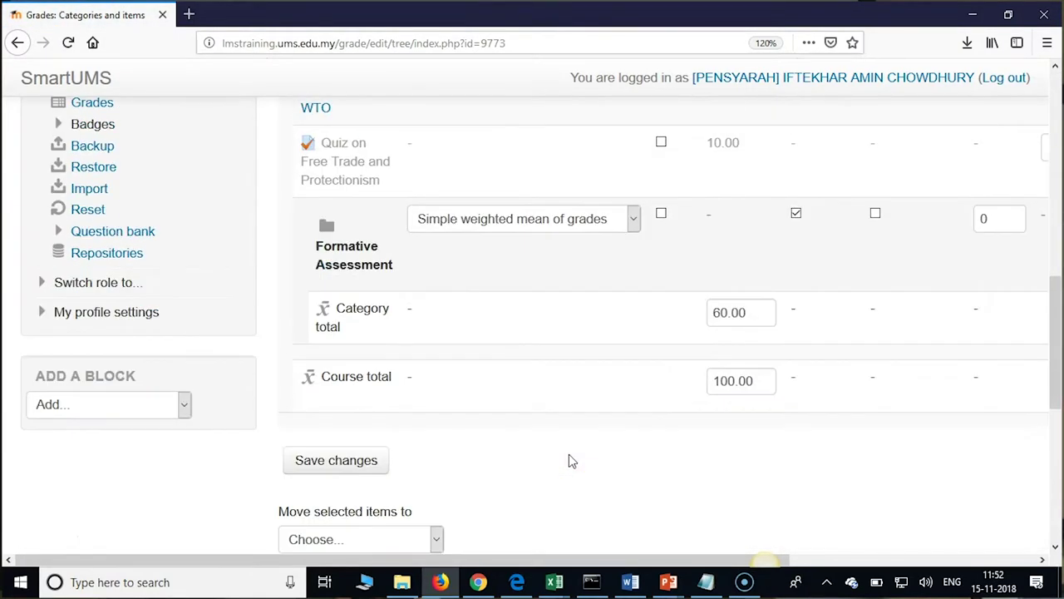
pyautogui.scroll(-1, 569, 461)
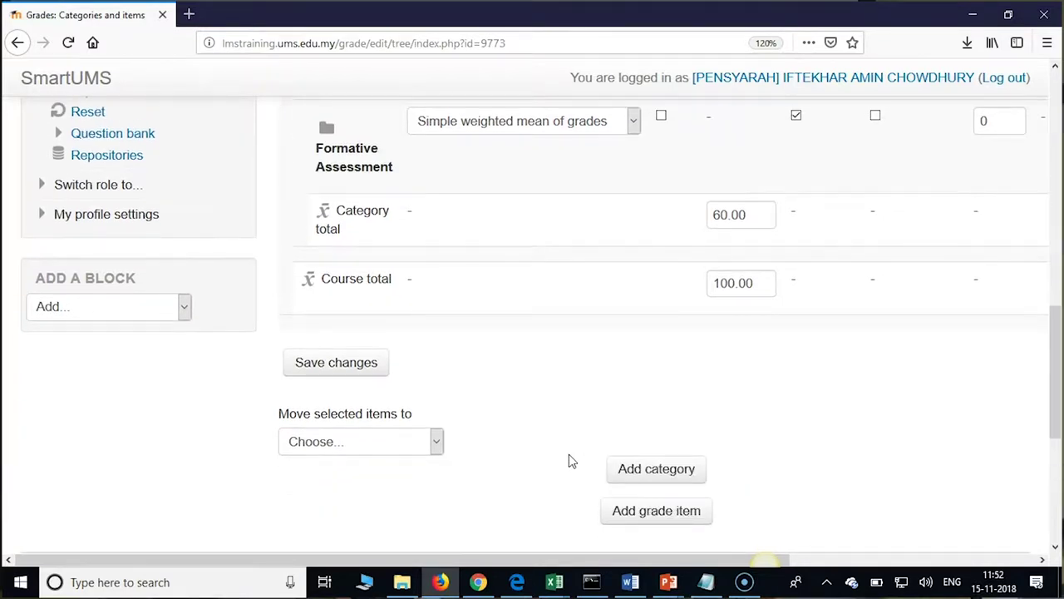
pyautogui.click(433, 444)
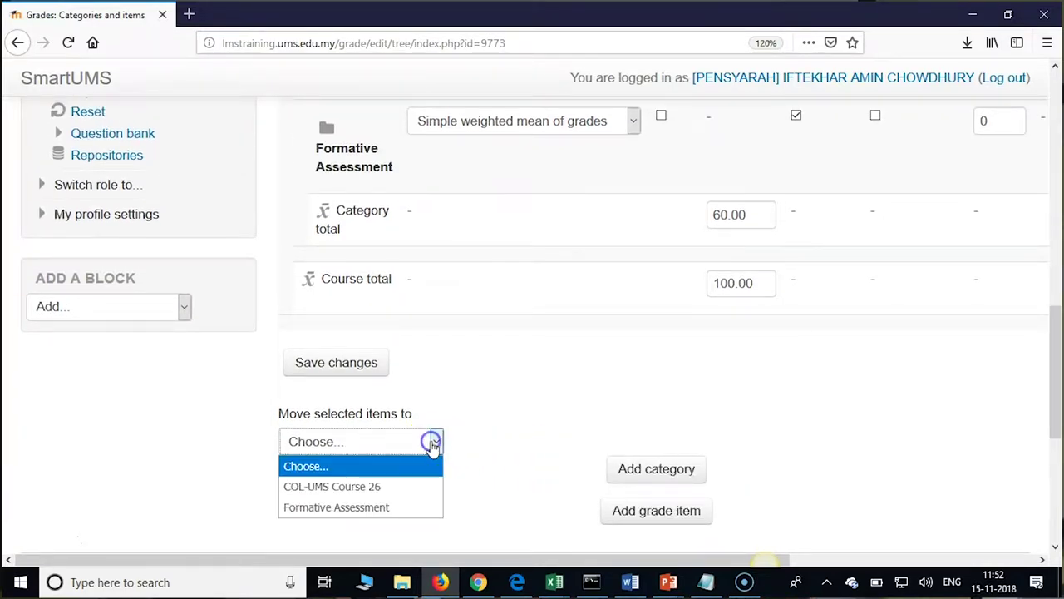
pyautogui.click(349, 509)
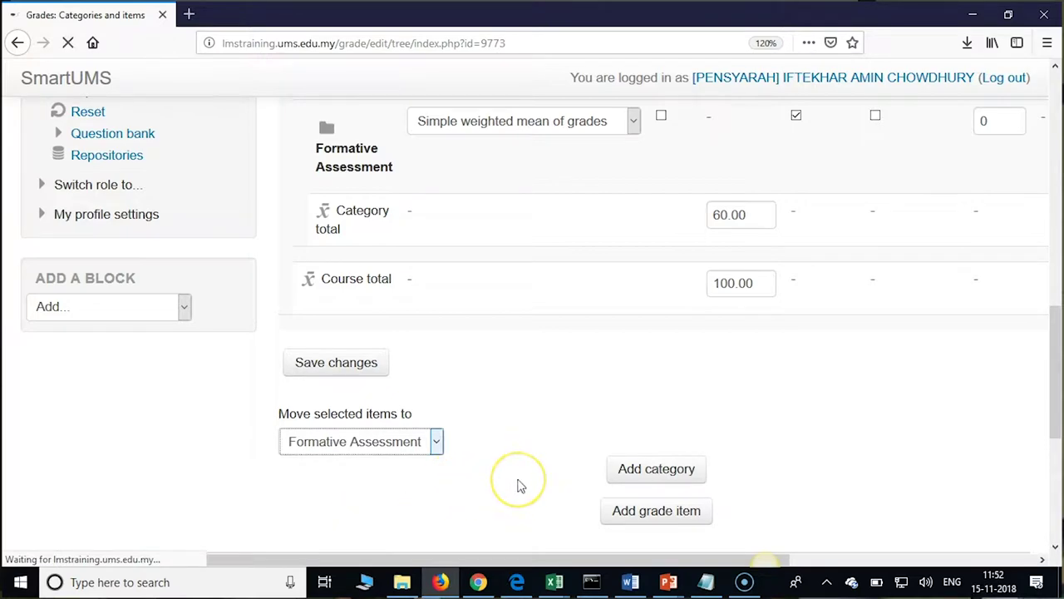
# - Check where the assignments and quiz are placed relative to the Formative Assessment category
pyautogui.scroll(-4, 518, 484)
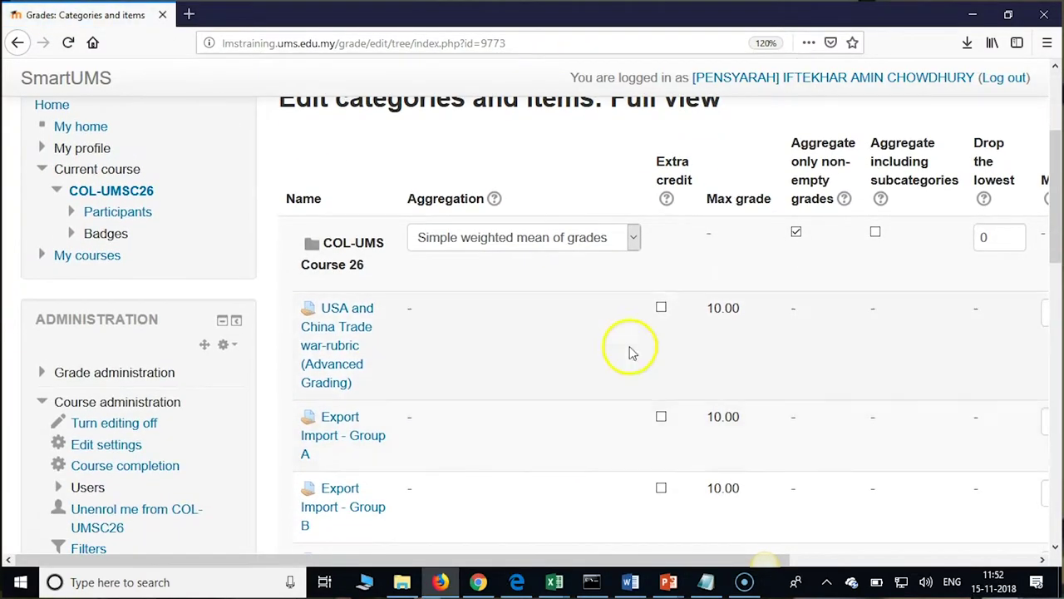
pyautogui.scroll(4, 812, 294)
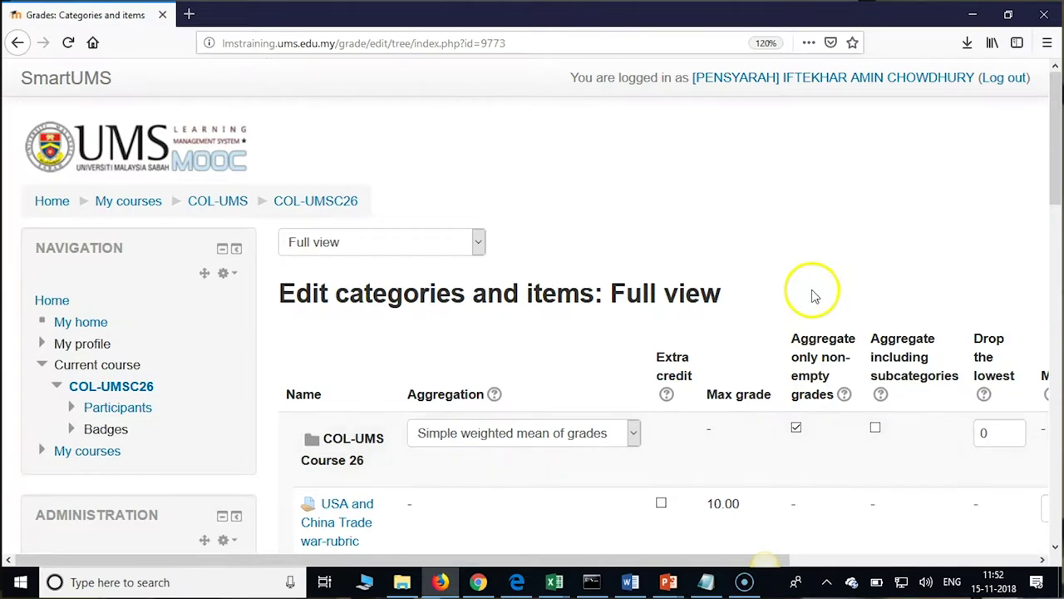
pyautogui.scroll(-5, 796, 326)
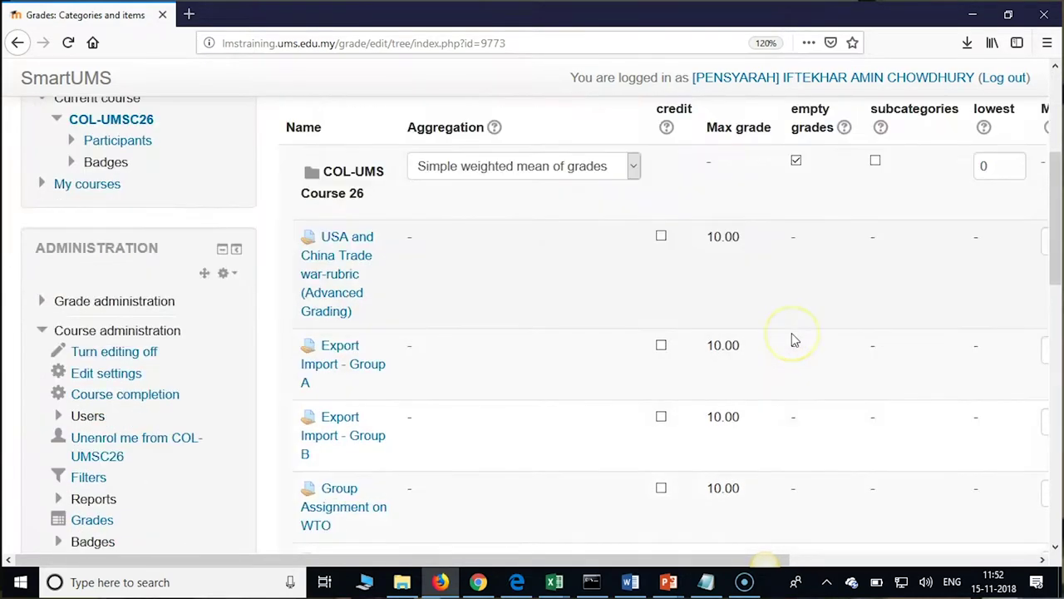
pyautogui.scroll(-6, 793, 337)
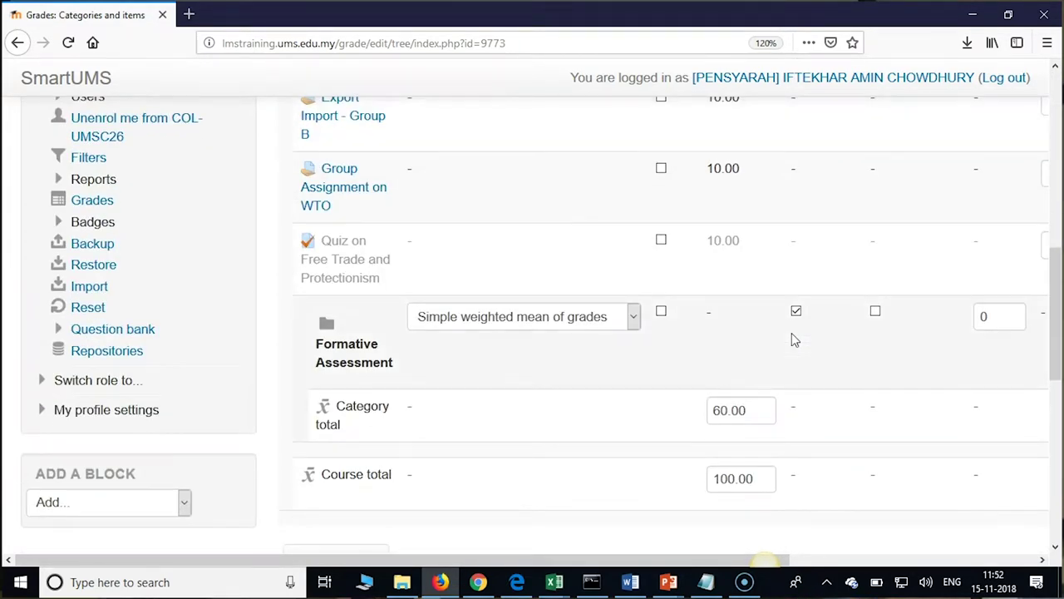
pyautogui.scroll(-4, 794, 339)
pyautogui.scroll(-4, 794, 340)
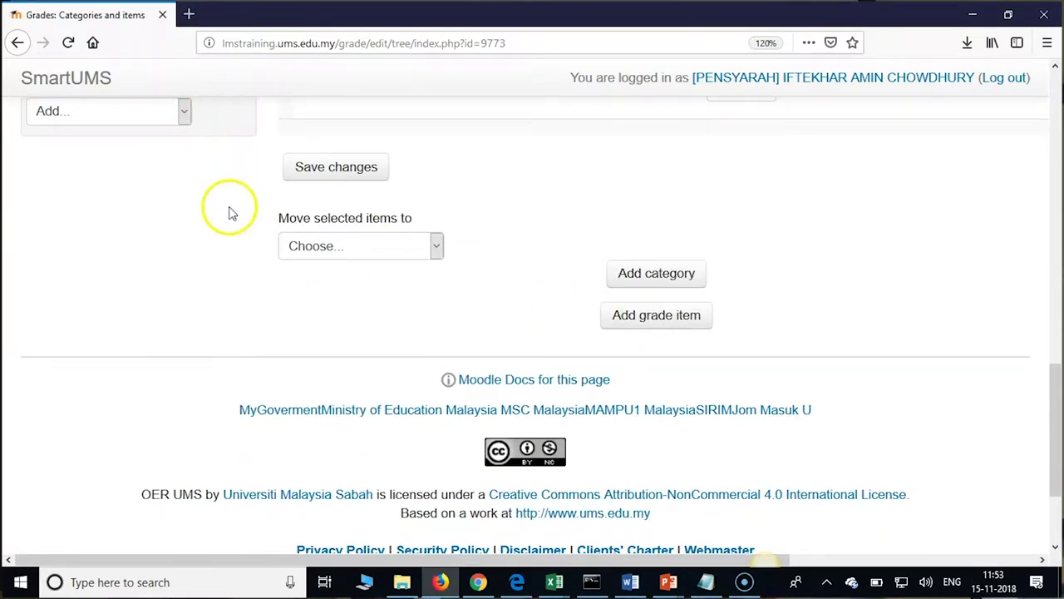
# - Dock the Administration and Navigation blocks to free page width, and open the docked Navigation block
pyautogui.scroll(15, 231, 208)
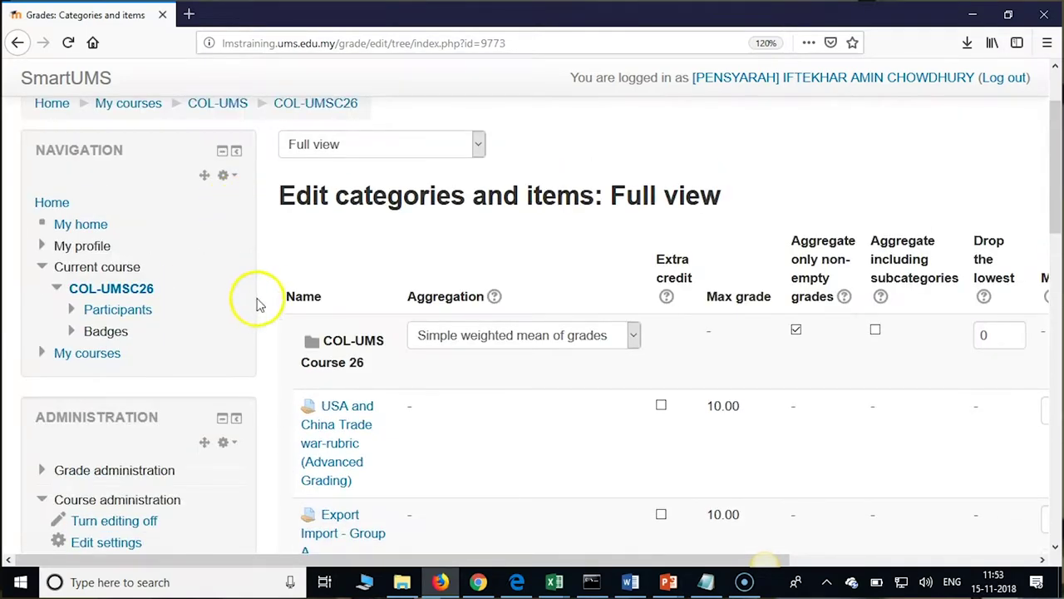
pyautogui.click(236, 417)
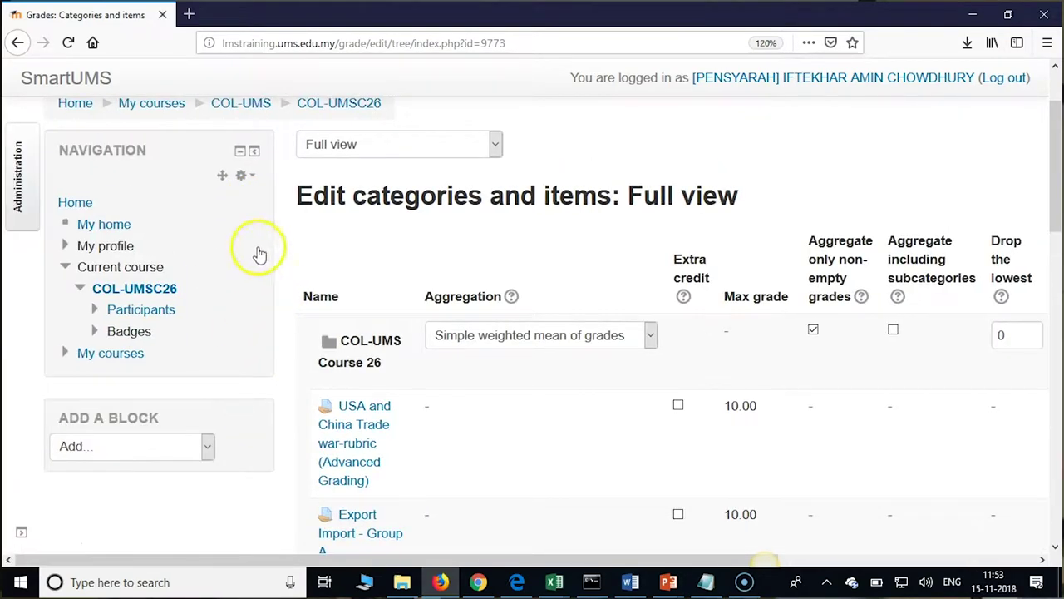
pyautogui.click(253, 151)
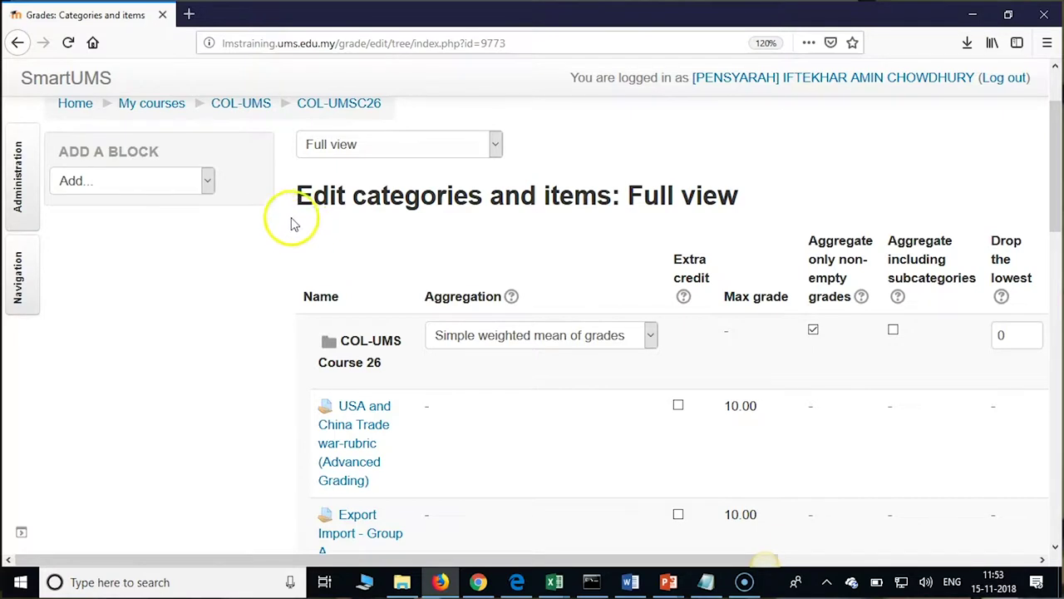
pyautogui.scroll(2, 302, 239)
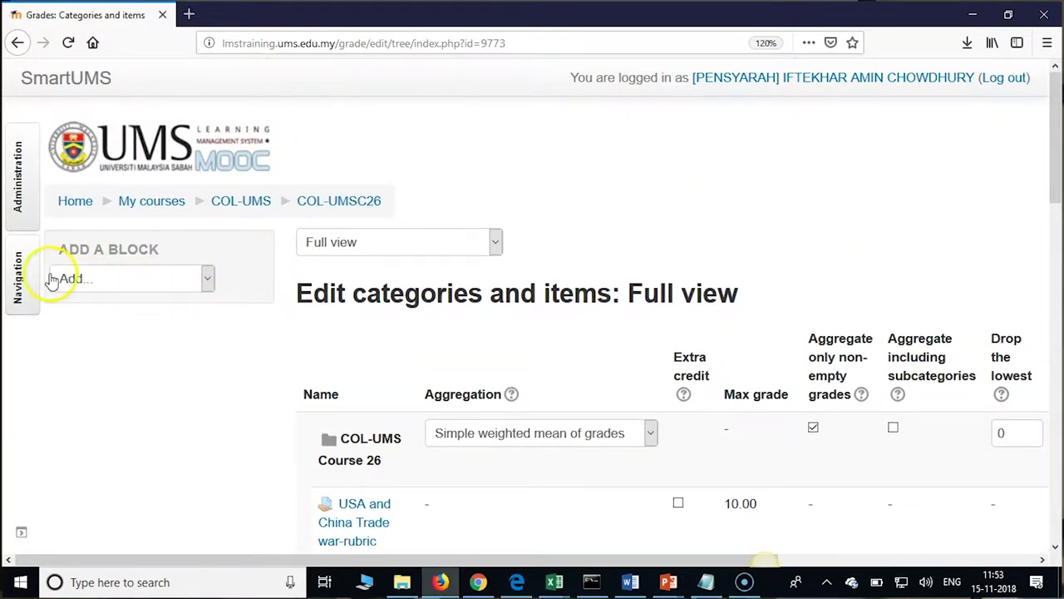
pyautogui.click(20, 273)
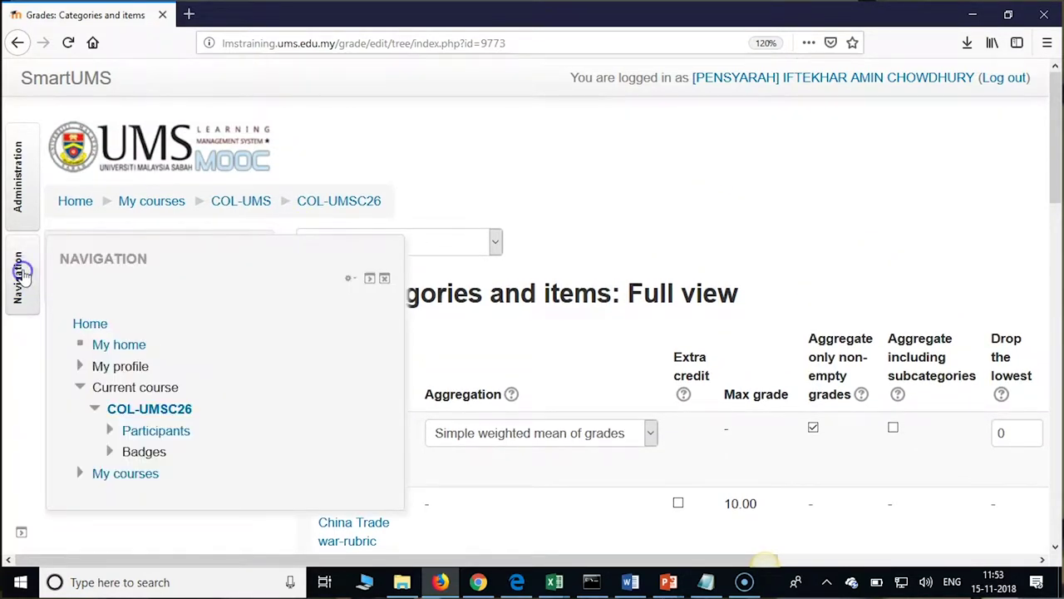
pyautogui.click(20, 202)
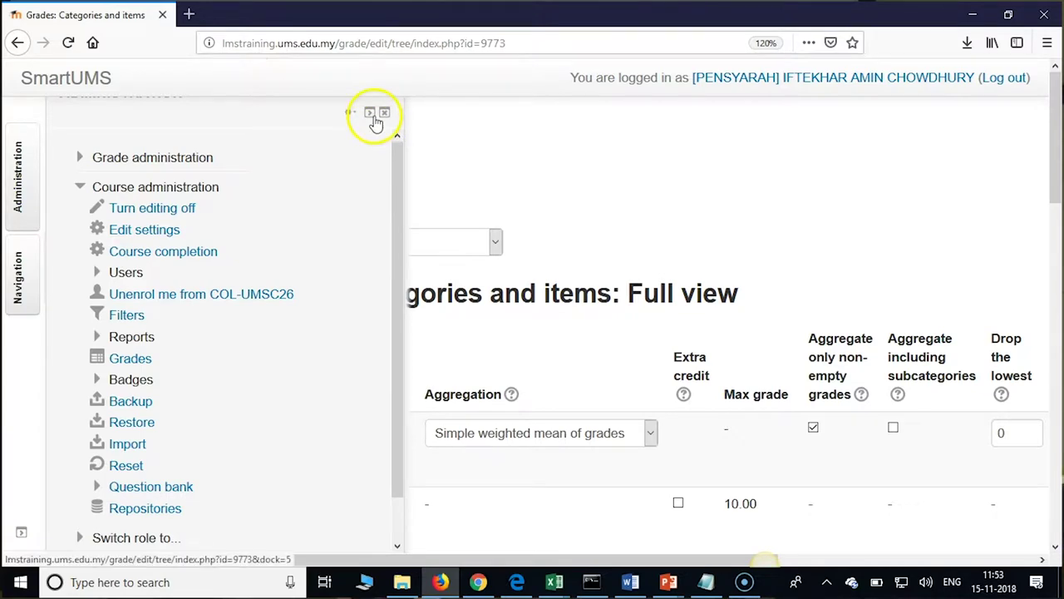
pyautogui.click(371, 112)
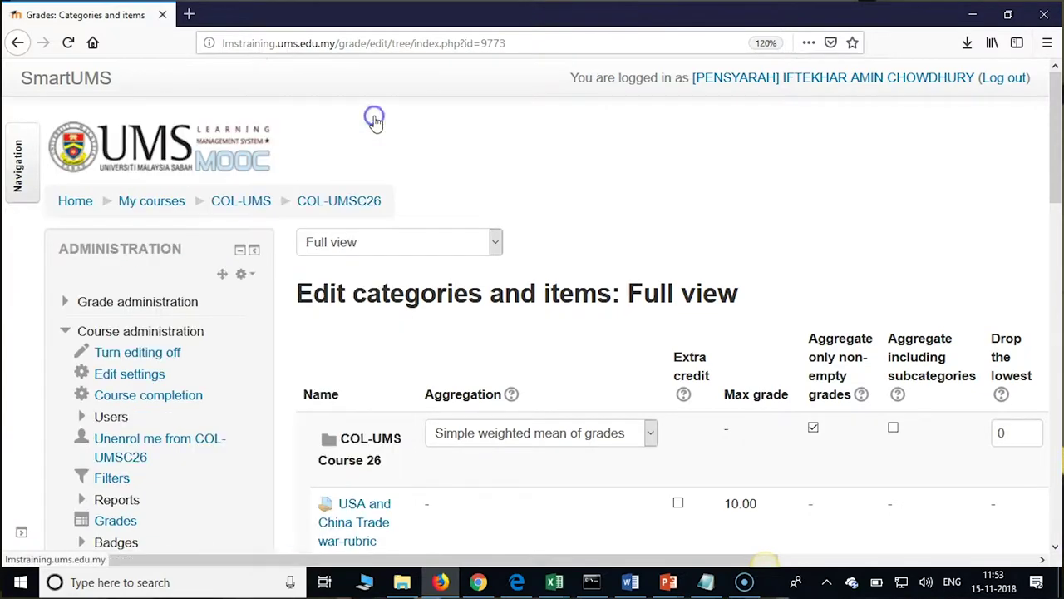
pyautogui.click(252, 251)
pyautogui.scroll(-3, 245, 283)
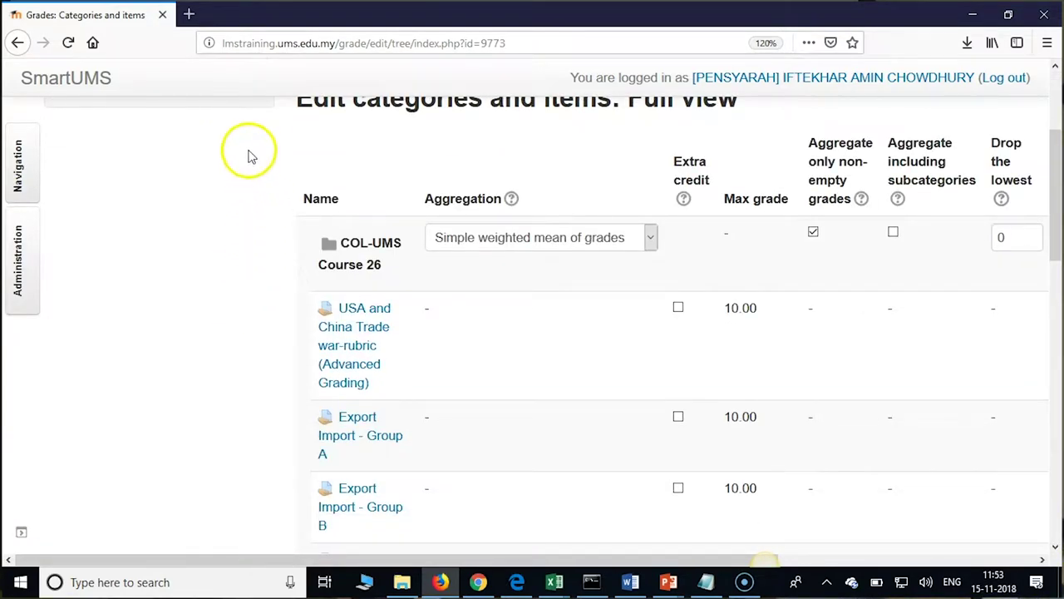
pyautogui.scroll(1, 248, 180)
pyautogui.scroll(2, 246, 180)
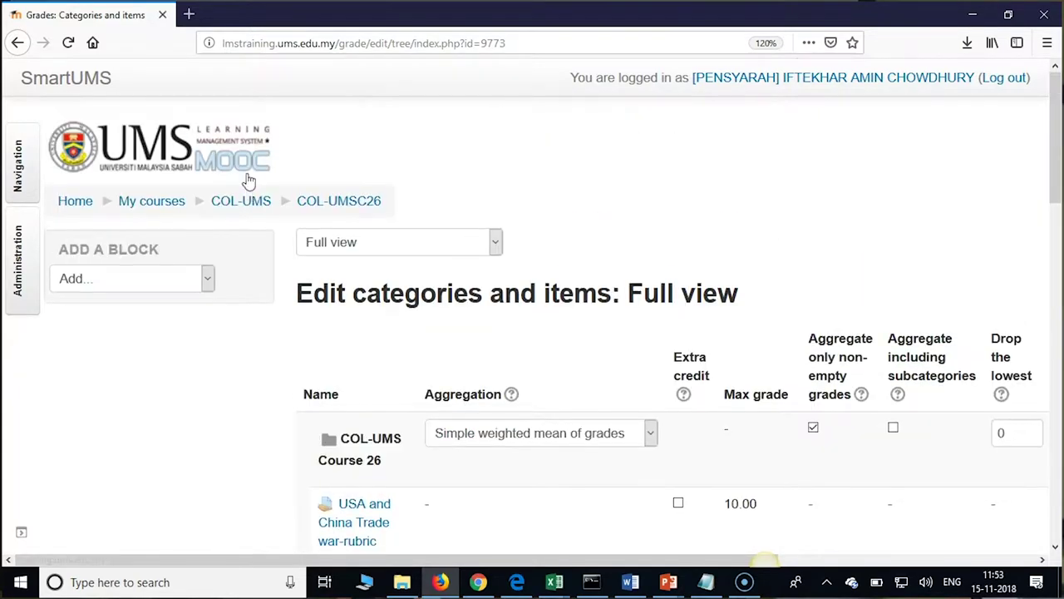
# - Mark the USA and China Trade war rubric and the Export Import assignments for Groups A and B as extra credit
pyautogui.scroll(-5, 266, 197)
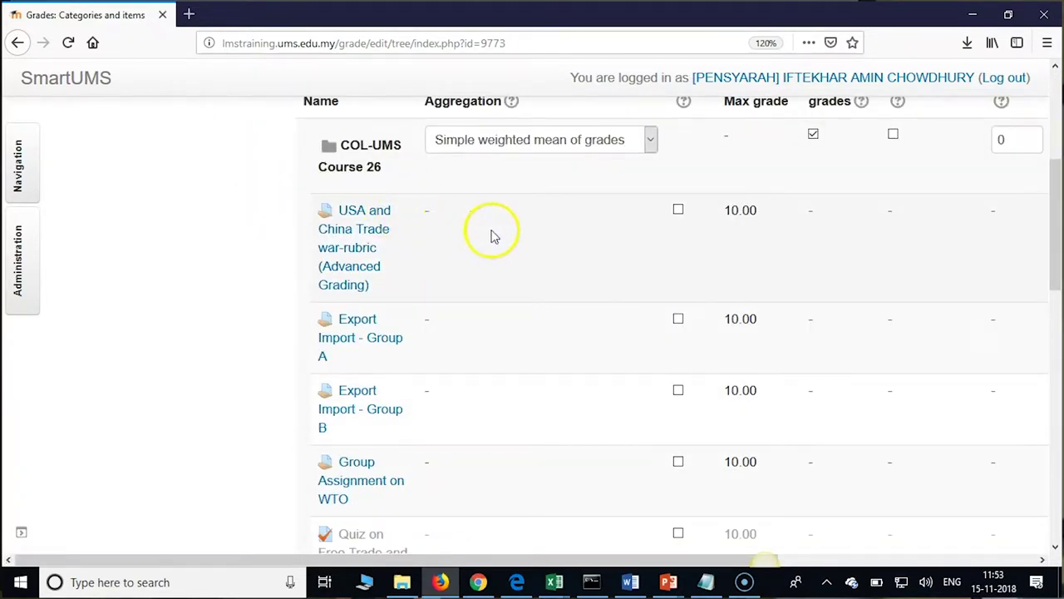
pyautogui.click(679, 212)
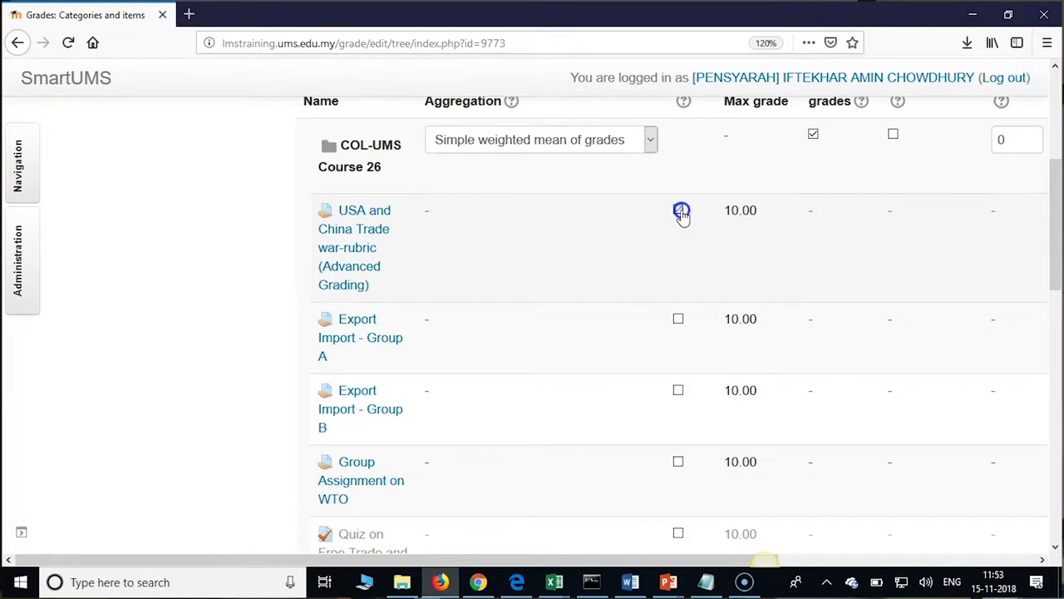
pyautogui.click(680, 321)
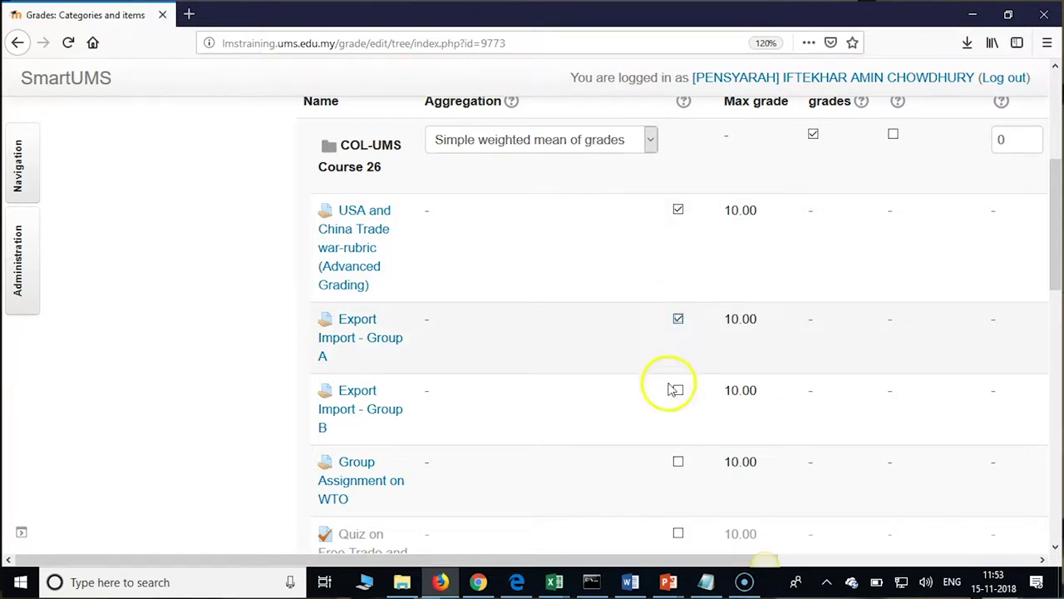
pyautogui.click(678, 391)
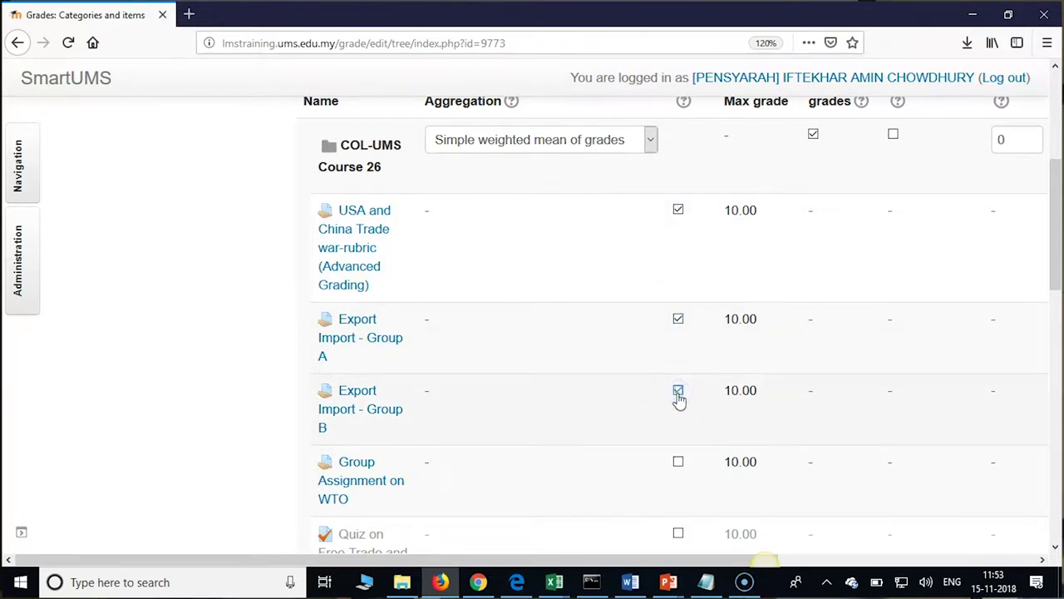
# - Move the trade war rubric, both Export Import assignments, the WTO group assignment and the Free Trade quiz into the Formative Assessment category
pyautogui.scroll(4, 672, 404)
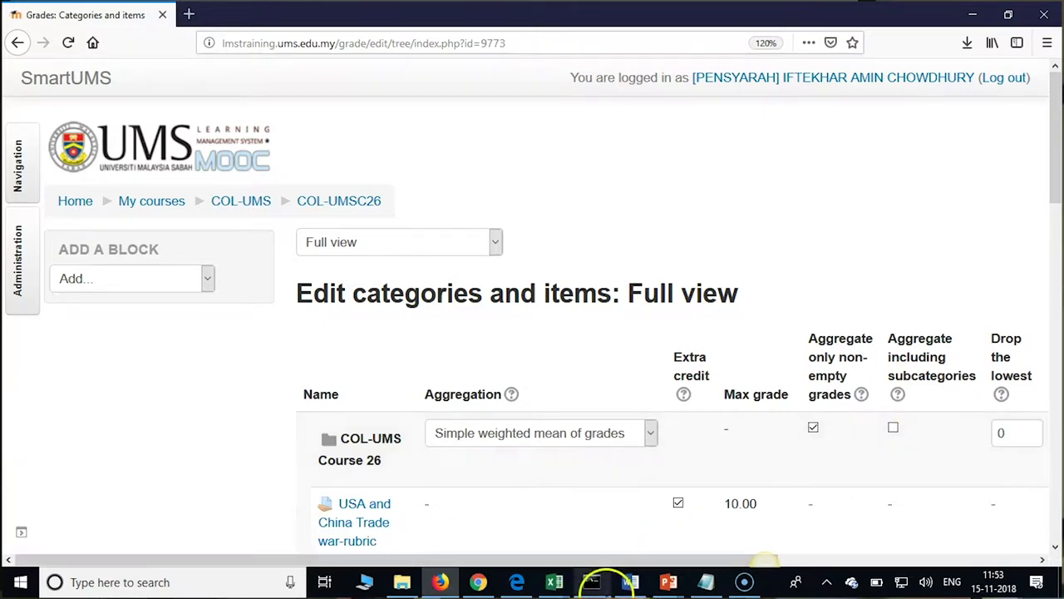
pyautogui.moveTo(646, 561); pyautogui.dragTo(931, 567)
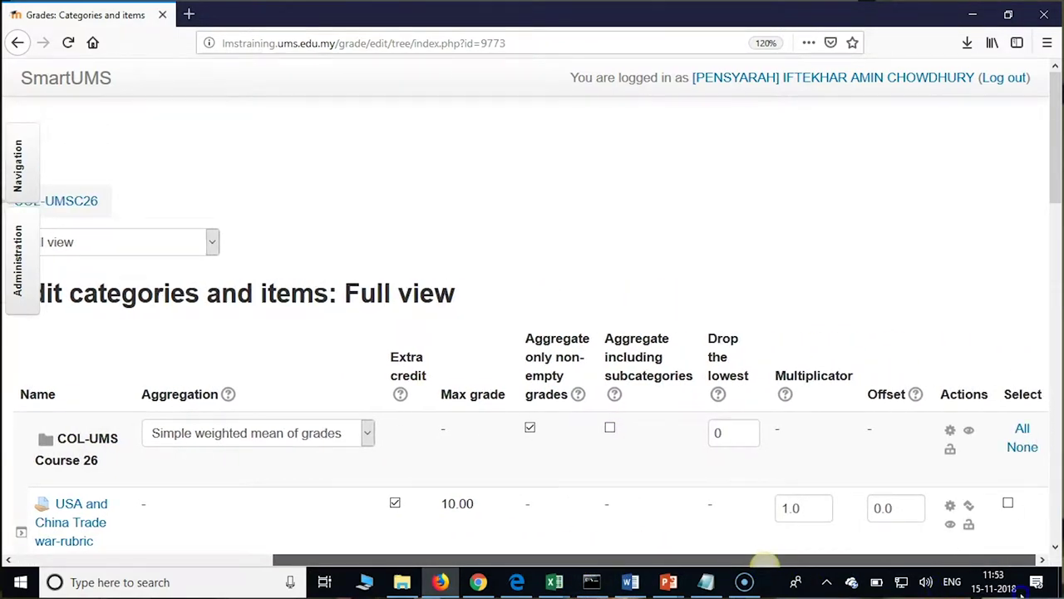
pyautogui.click(1008, 506)
pyautogui.scroll(-2, 1058, 206)
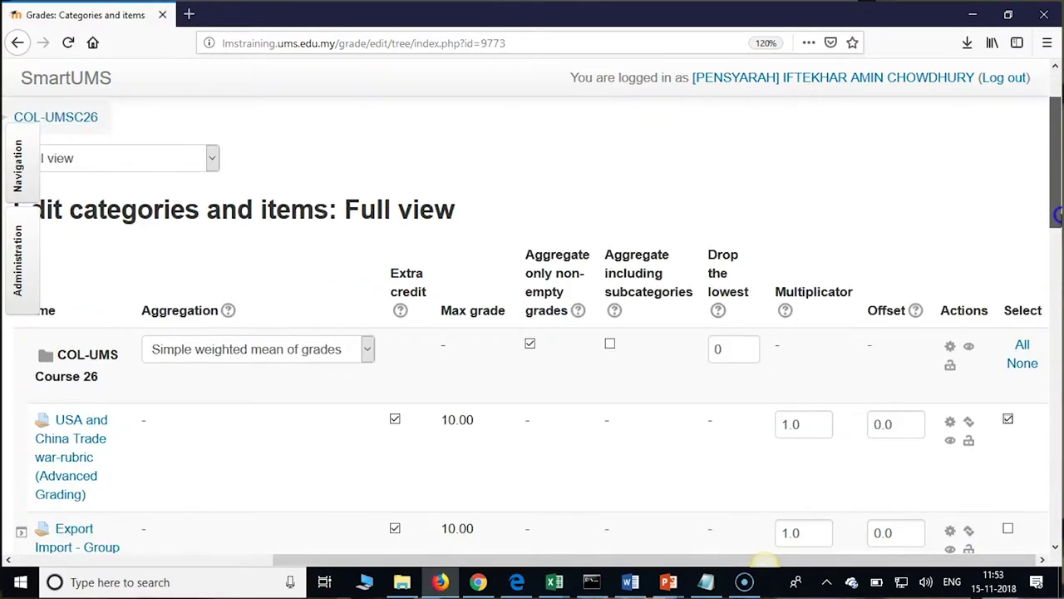
pyautogui.scroll(-5, 1058, 206)
pyautogui.click(1008, 268)
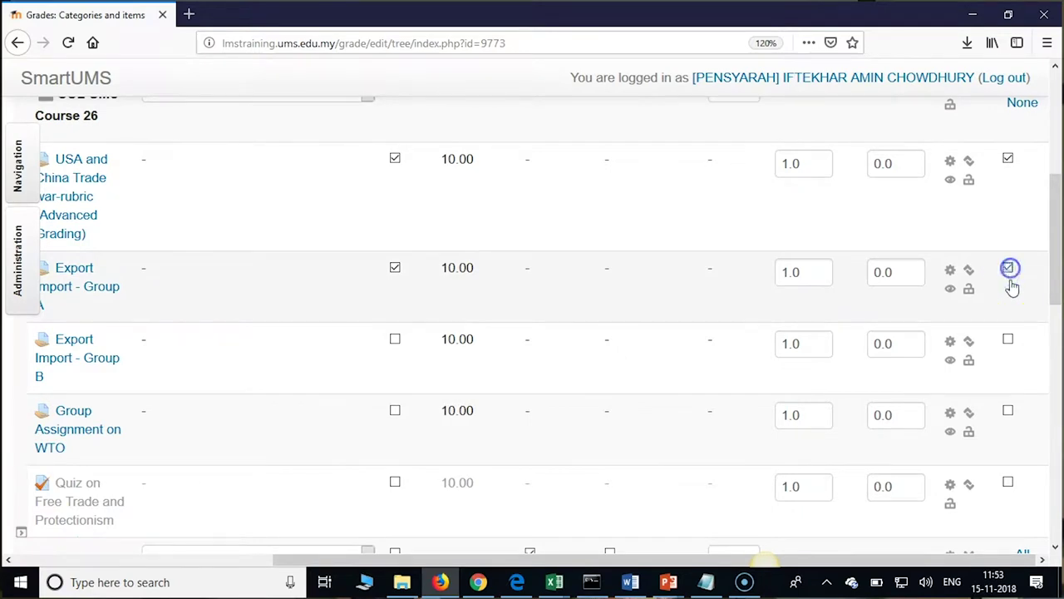
pyautogui.click(1008, 341)
pyautogui.click(1007, 411)
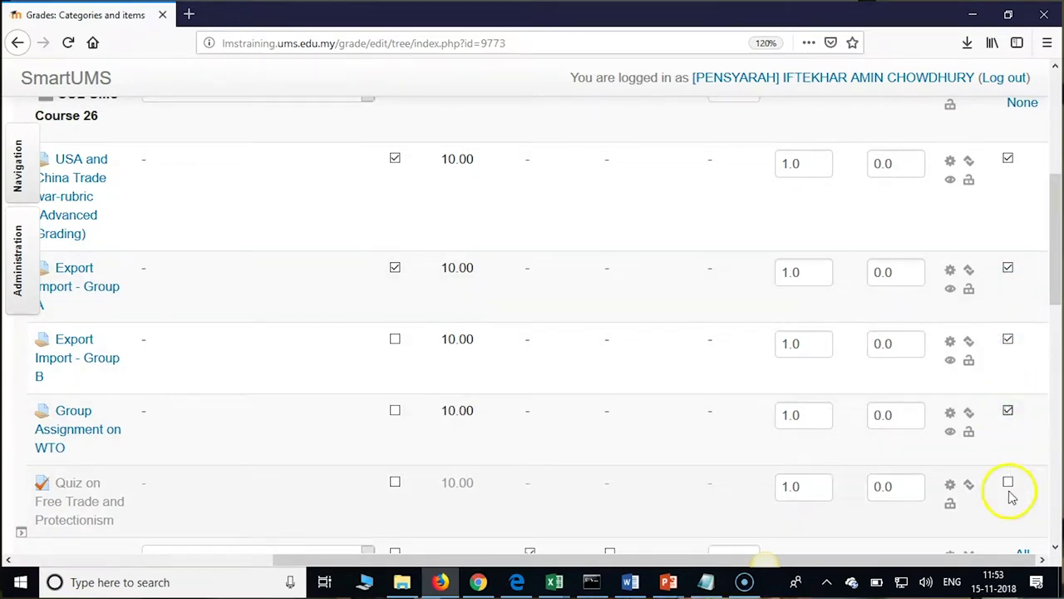
pyautogui.click(1008, 483)
pyautogui.moveTo(1057, 279); pyautogui.dragTo(1057, 430)
pyautogui.click(168, 369)
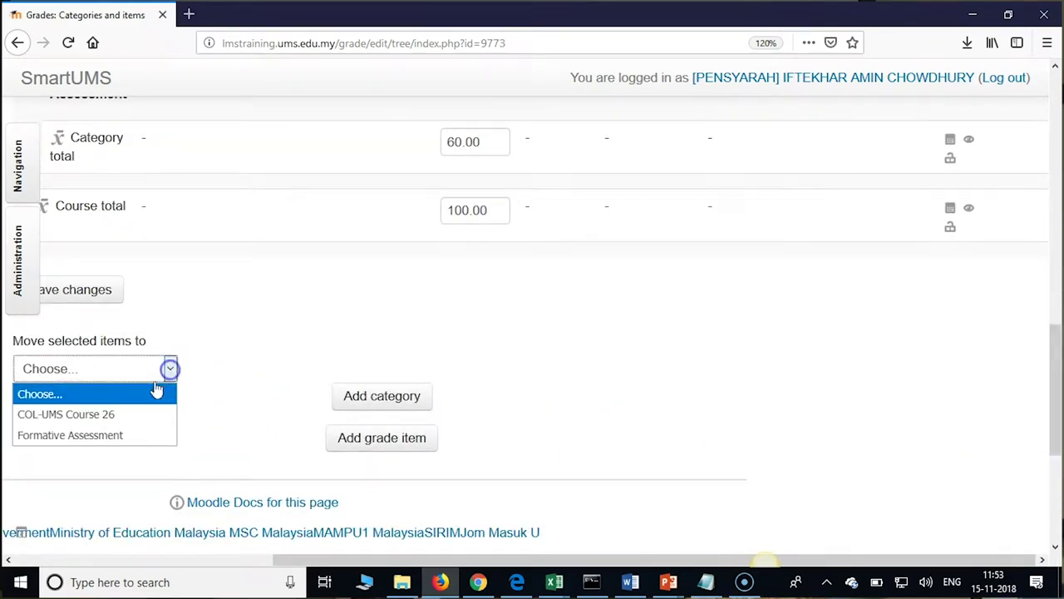
pyautogui.click(98, 435)
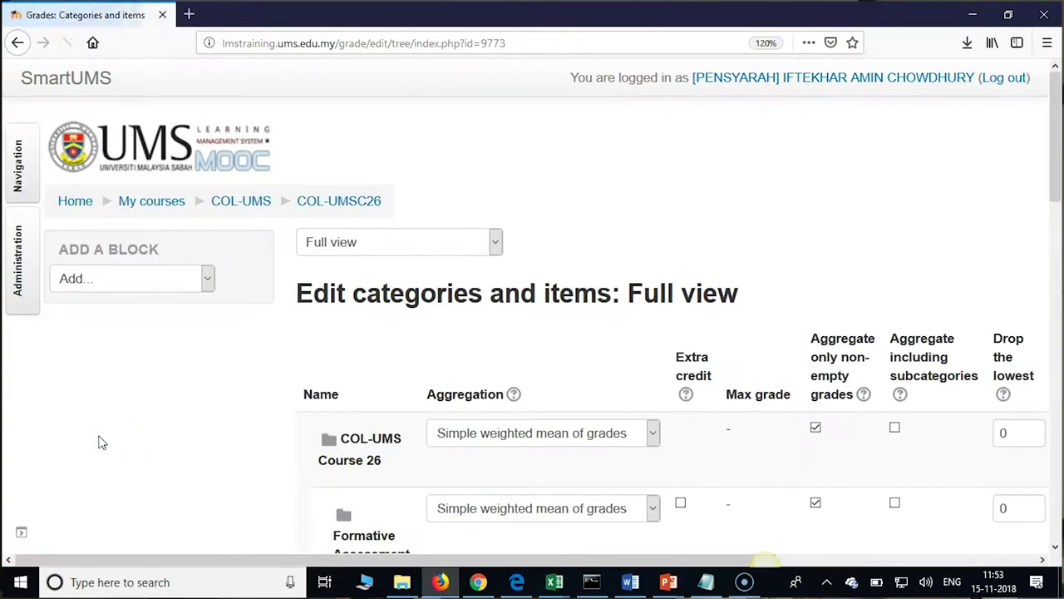
# - Check the assignments, the quiz and the category and course totals listed under Formative Assessment
pyautogui.scroll(-3, 652, 206)
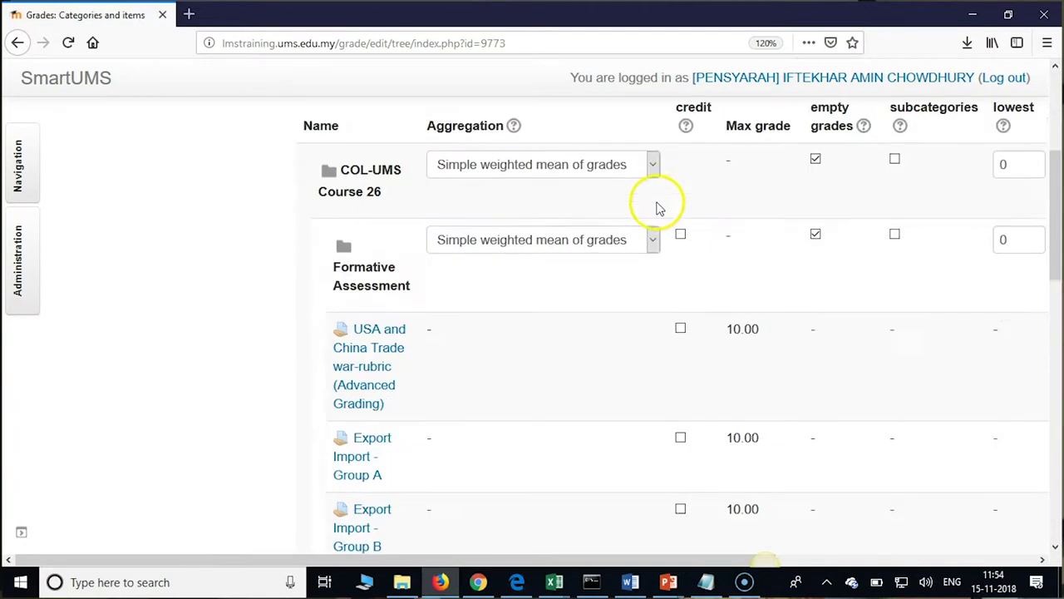
pyautogui.click(653, 215)
pyautogui.click(603, 287)
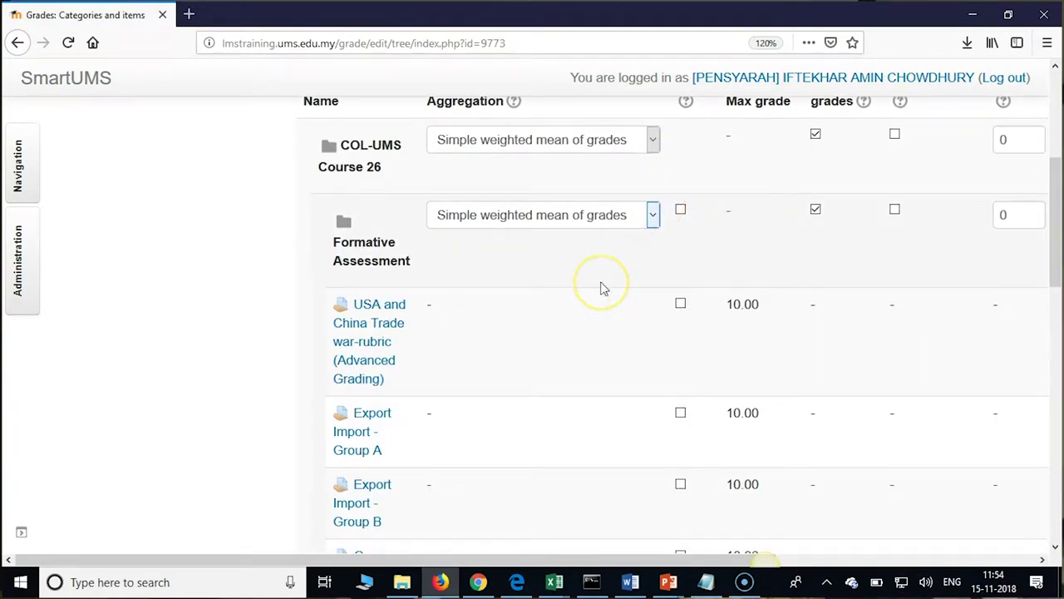
pyautogui.scroll(1, 603, 287)
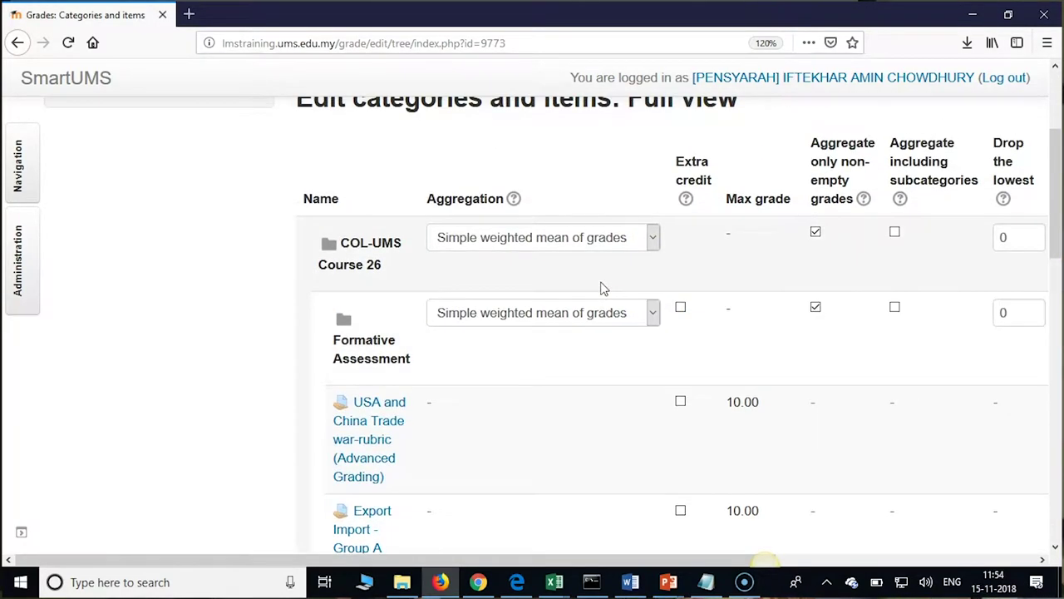
pyautogui.scroll(-3, 570, 392)
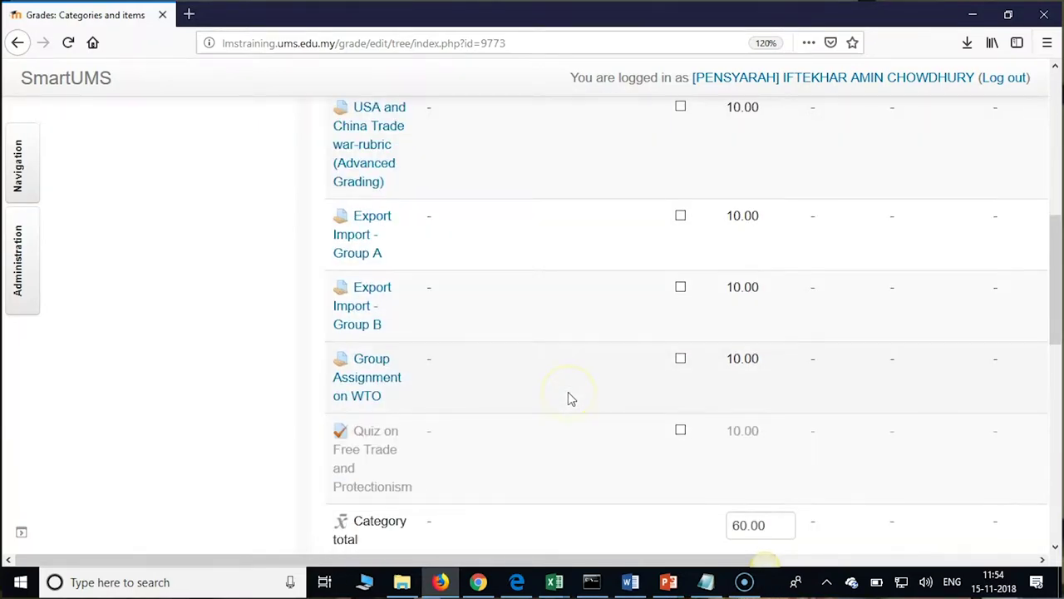
pyautogui.scroll(-2, 567, 398)
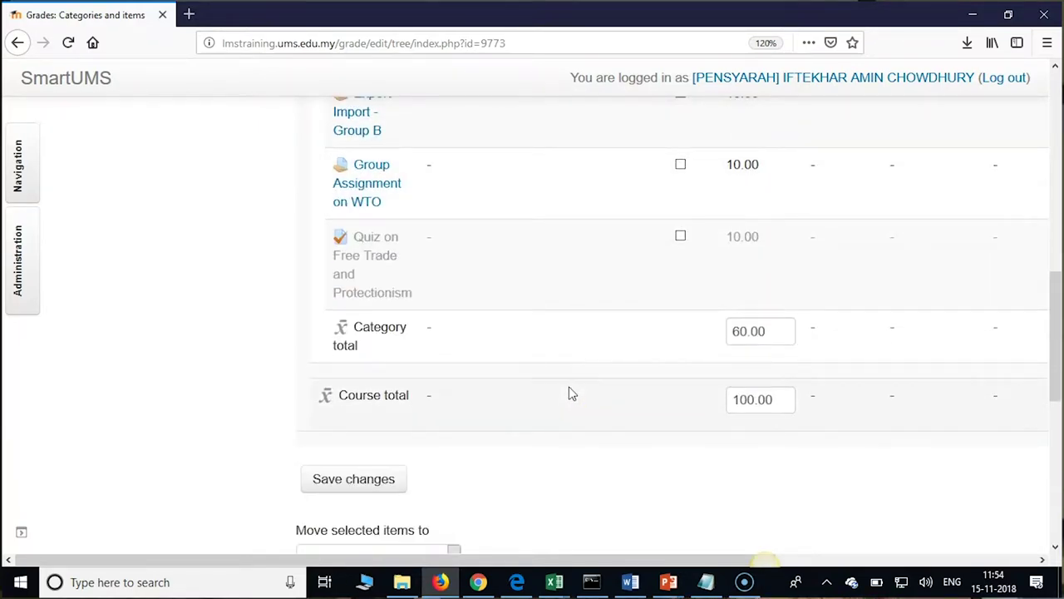
pyautogui.scroll(3, 570, 394)
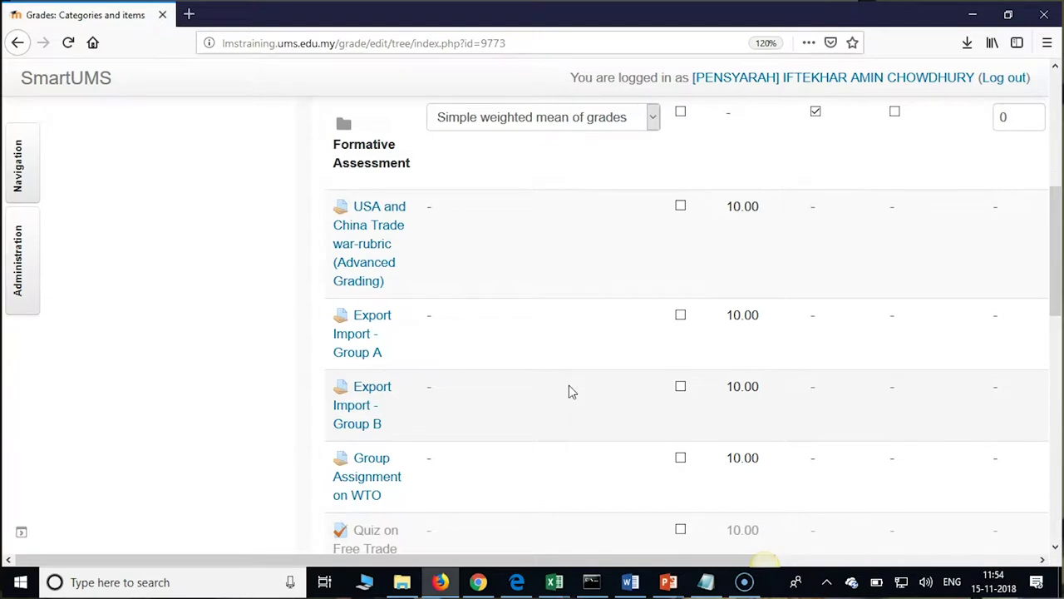
pyautogui.scroll(2, 568, 385)
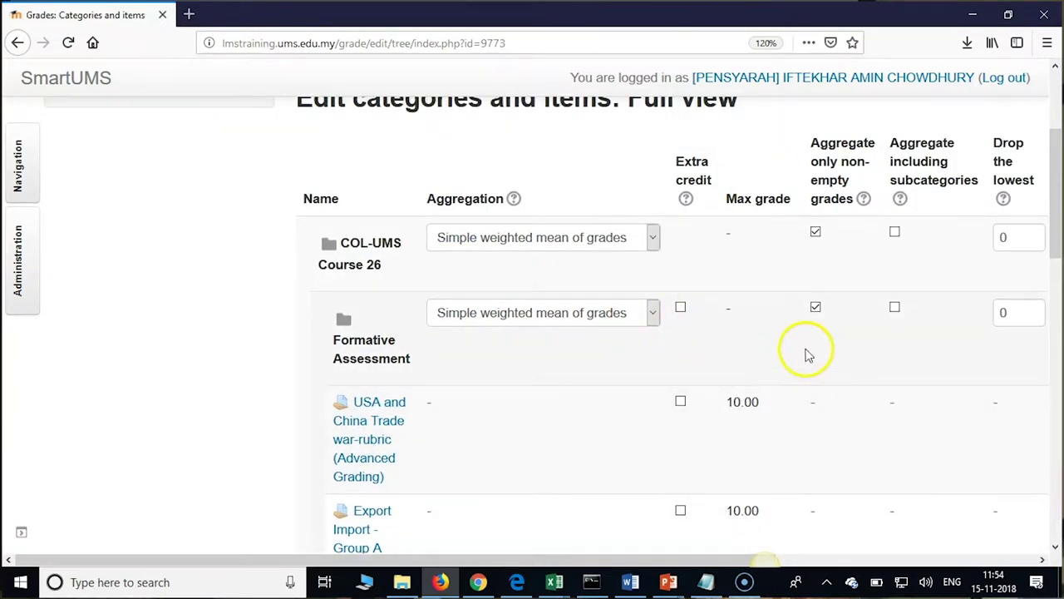
# - Review the Formative Assessment category's aggregation options, and switch the trade war rubric's extra credit on and back off
pyautogui.click(659, 324)
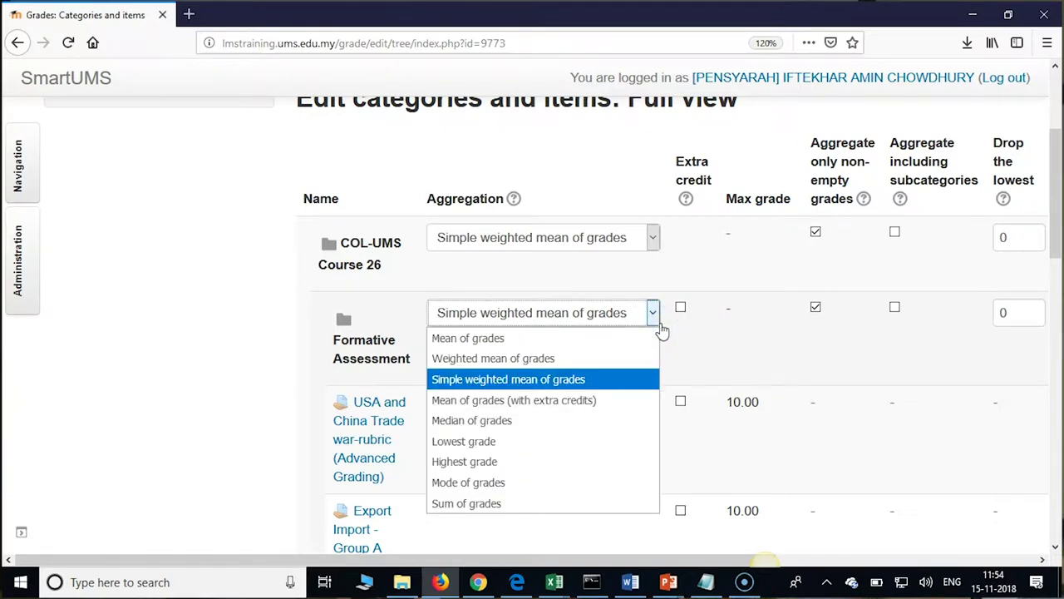
pyautogui.click(539, 359)
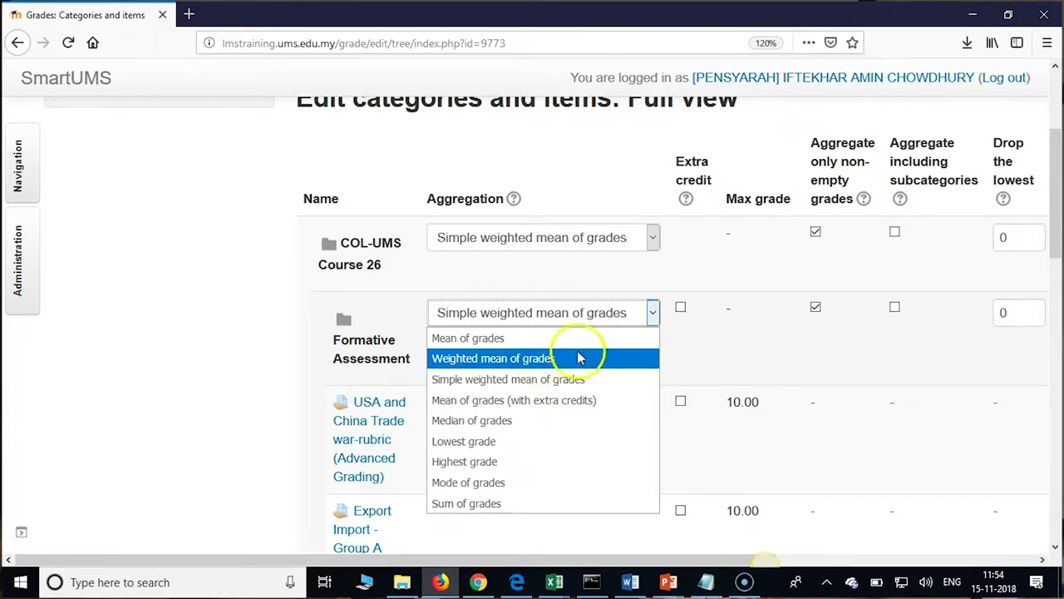
pyautogui.click(770, 335)
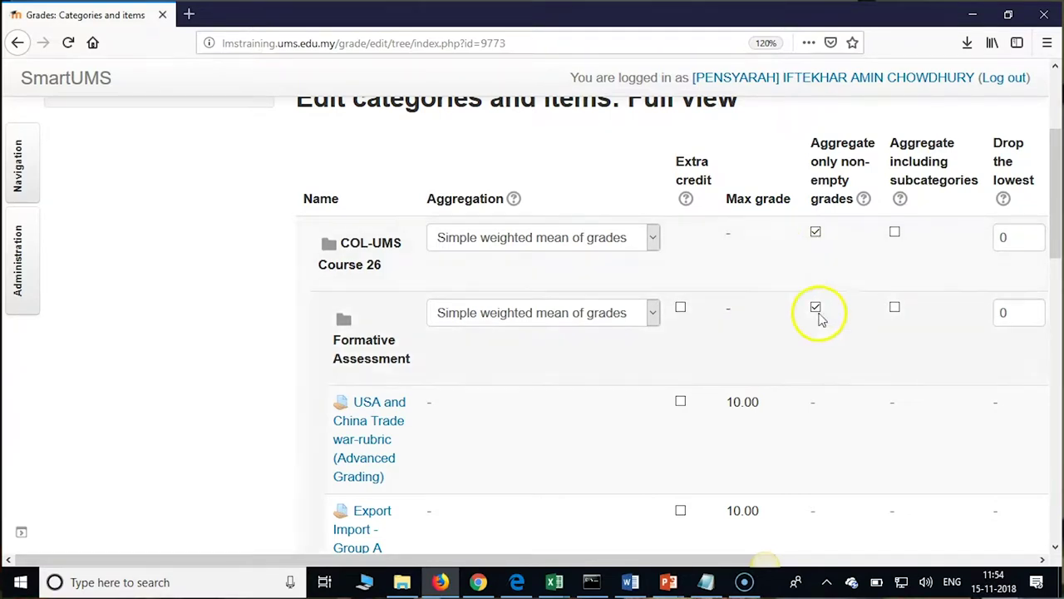
pyautogui.scroll(-5, 798, 361)
pyautogui.scroll(4, 803, 349)
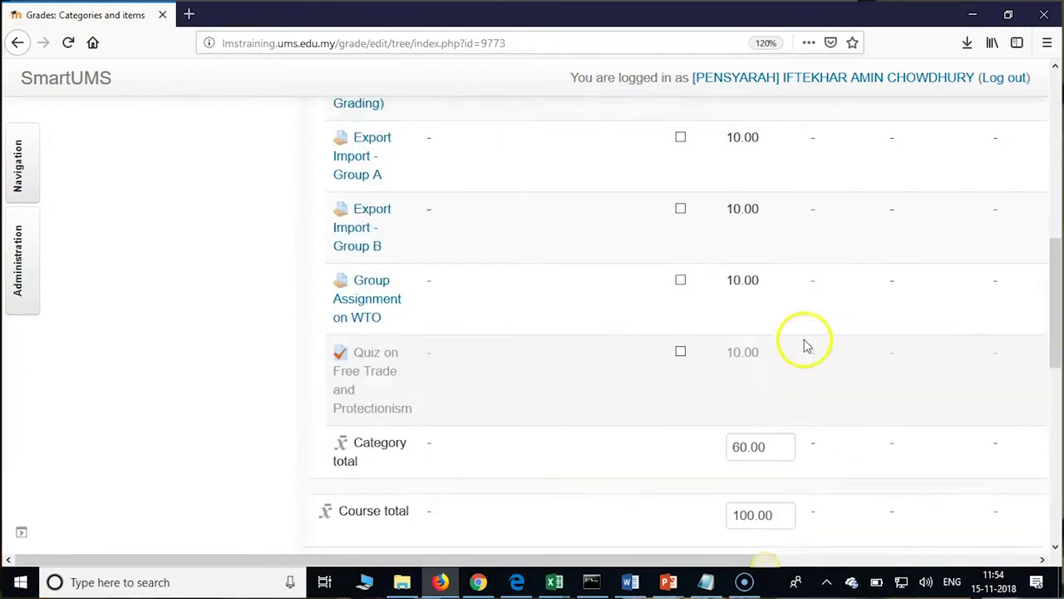
pyautogui.click(681, 306)
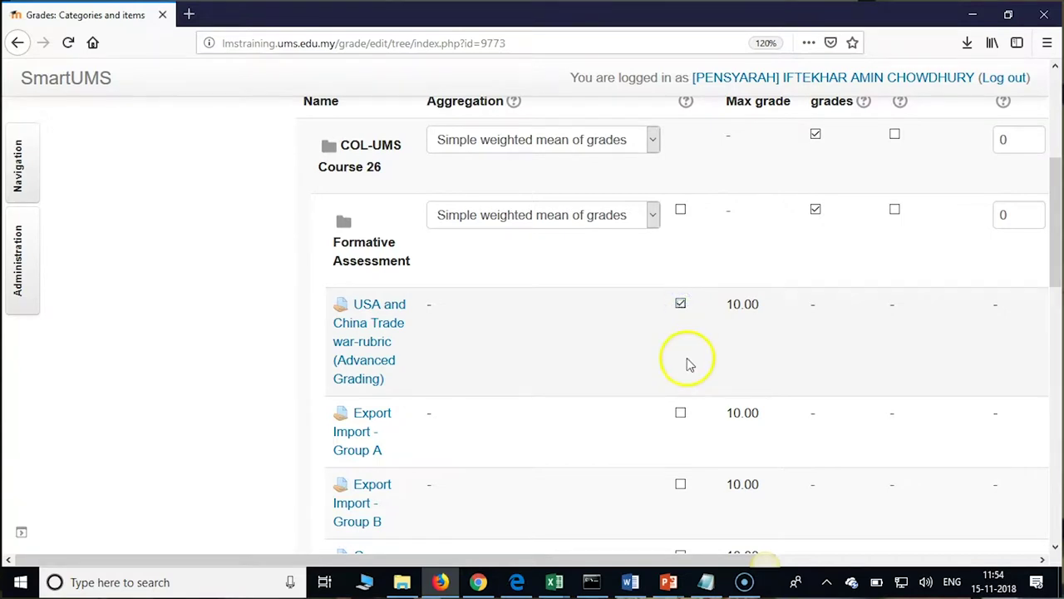
pyautogui.click(682, 306)
# - Add a new grade category named Submitive Assessment and expand all of its settings sections
pyautogui.scroll(-5, 706, 361)
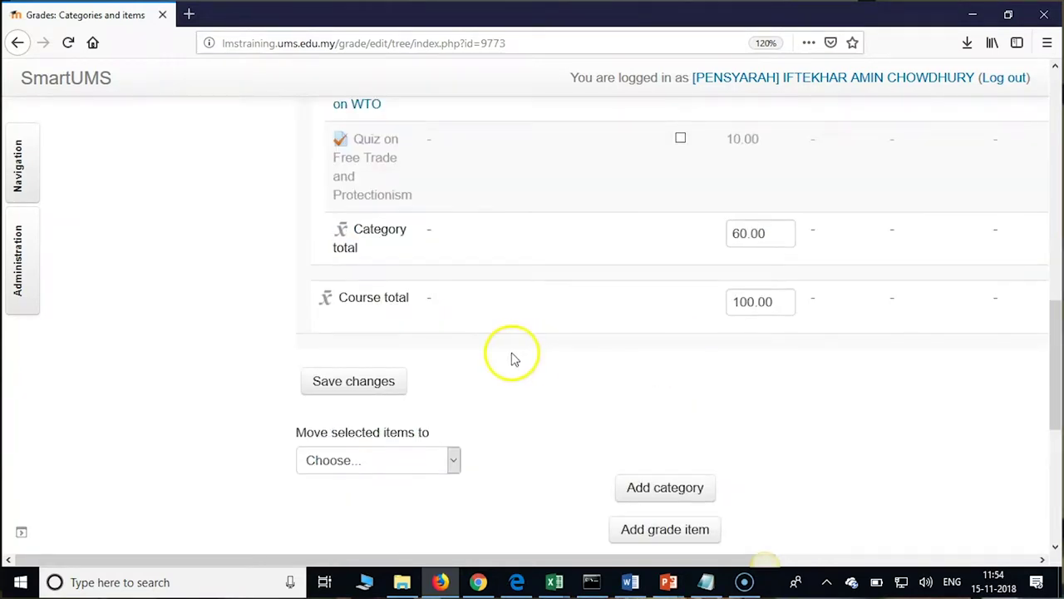
pyautogui.click(682, 497)
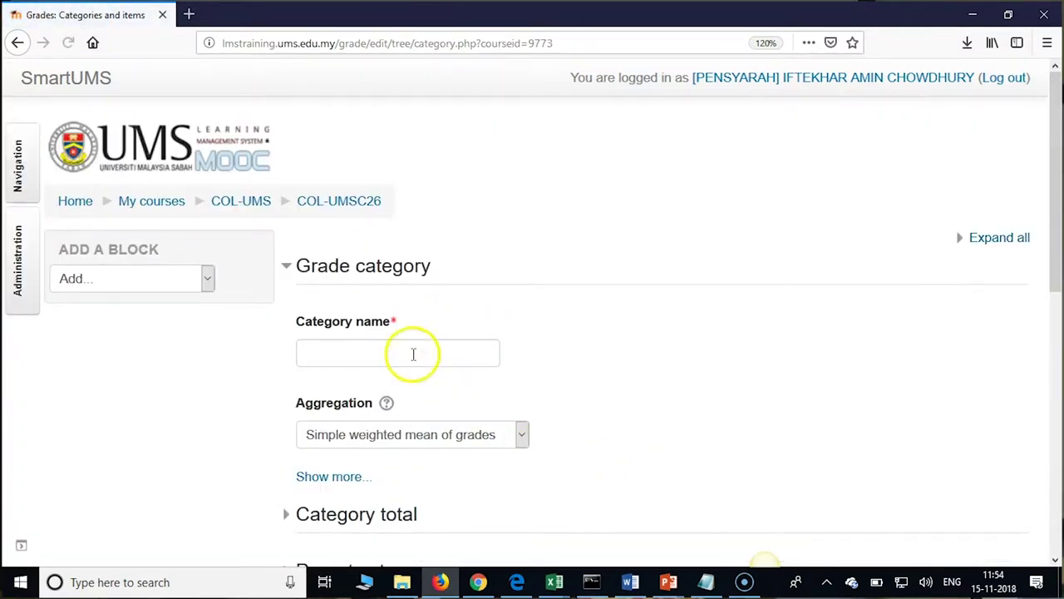
pyautogui.scroll(-3, 570, 245)
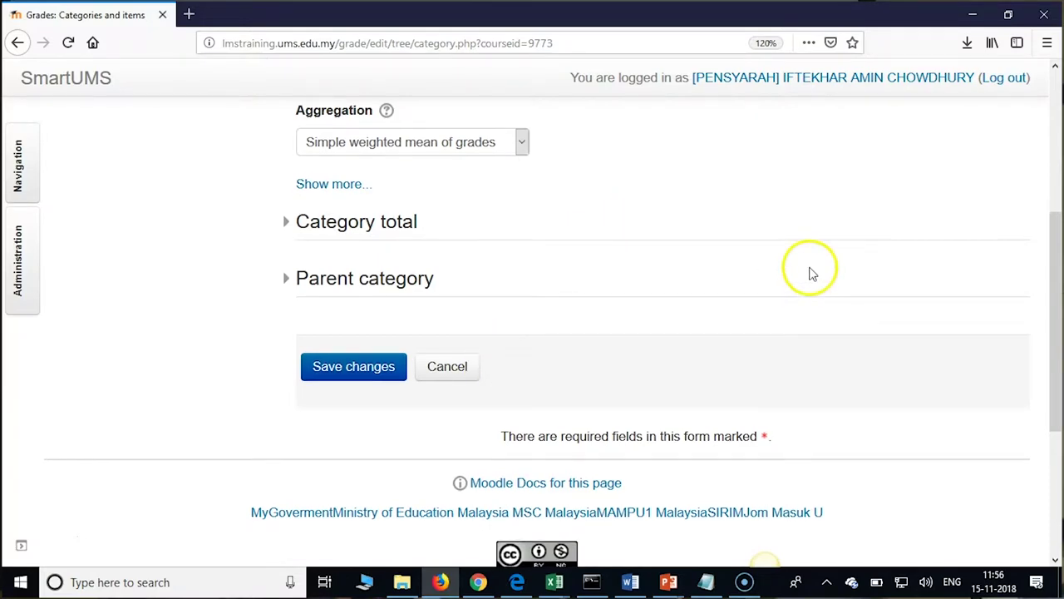
pyautogui.scroll(3, 865, 267)
pyautogui.click(973, 238)
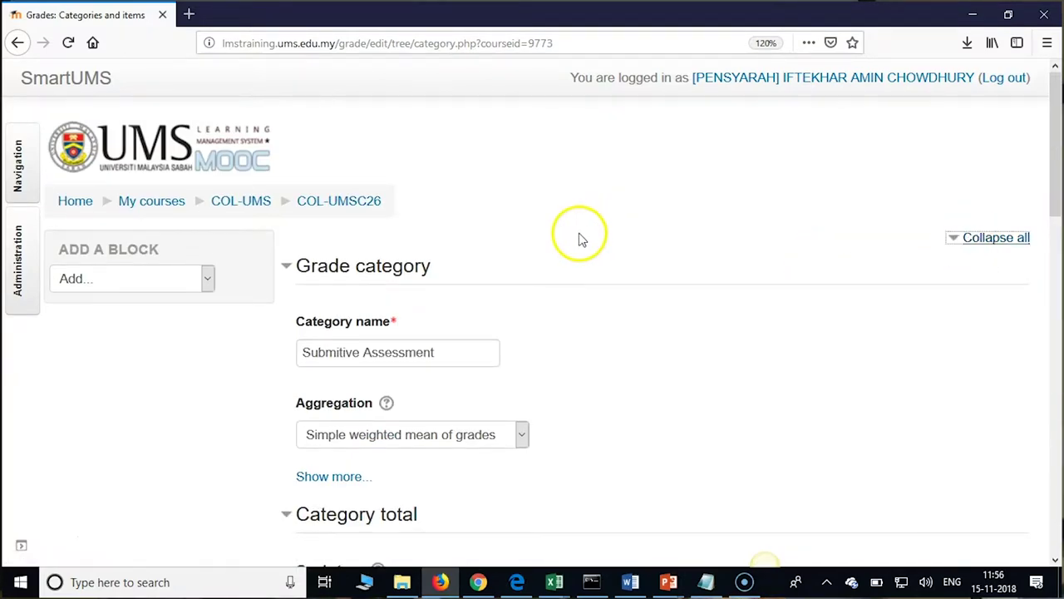
# - Set the new category's maximum grade to 40, keeping COL-UMS Course 26 as its parent category
pyautogui.scroll(-5, 582, 240)
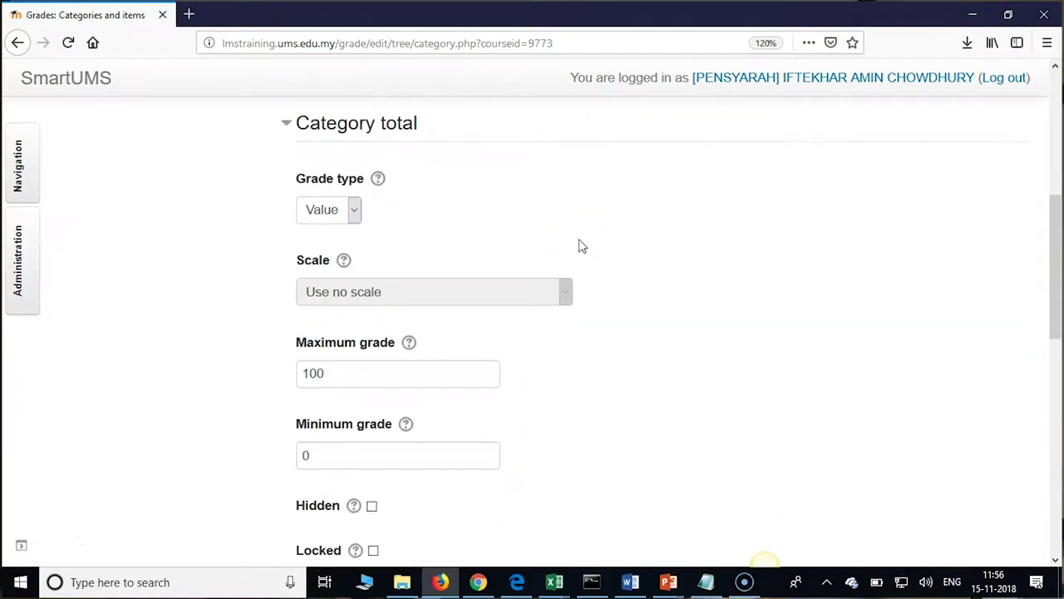
pyautogui.scroll(-1, 582, 246)
pyautogui.moveTo(335, 274); pyautogui.dragTo(189, 274)
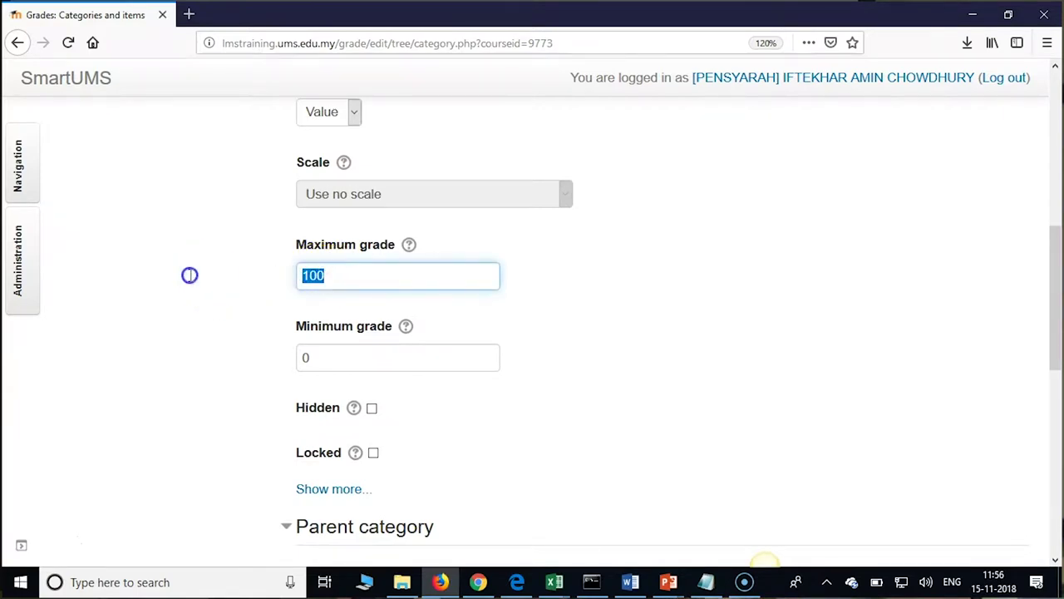
pyautogui.write('40')
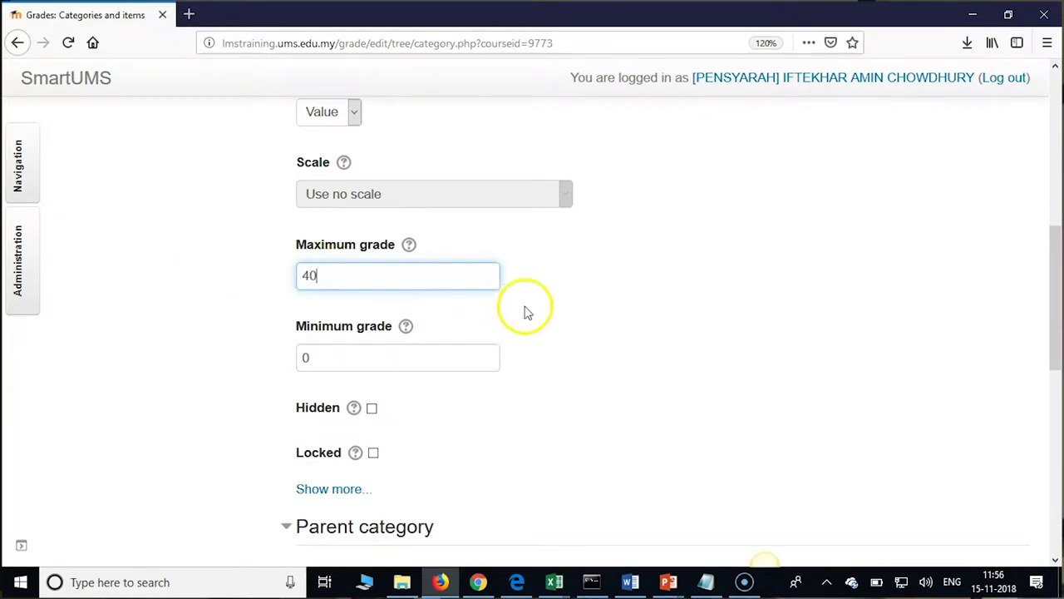
pyautogui.scroll(-6, 568, 326)
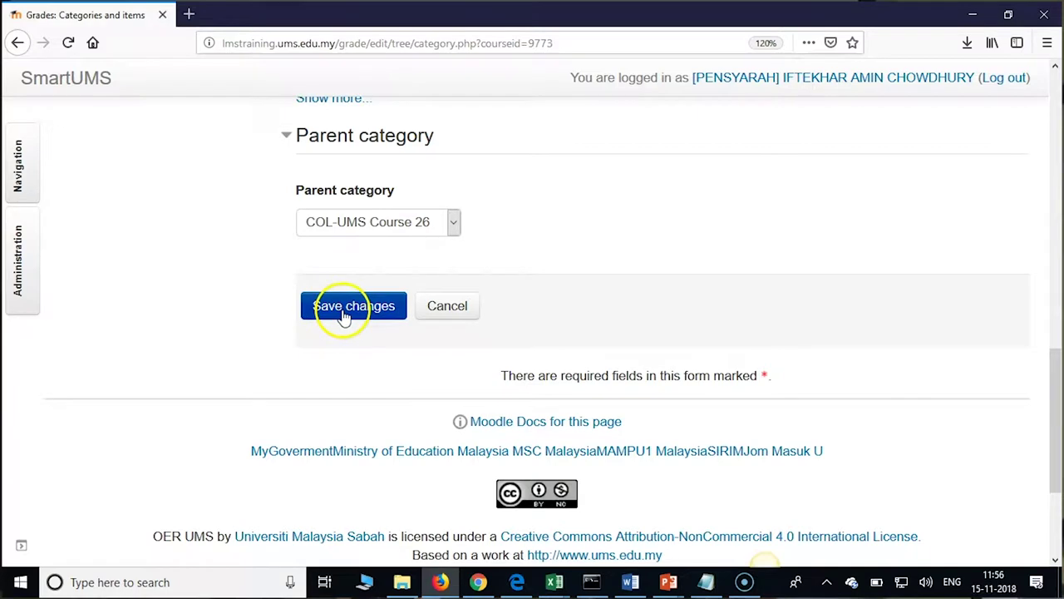
# - Save the Submitive Assessment category and review the category and course totals in the gradebook setup
pyautogui.click(345, 318)
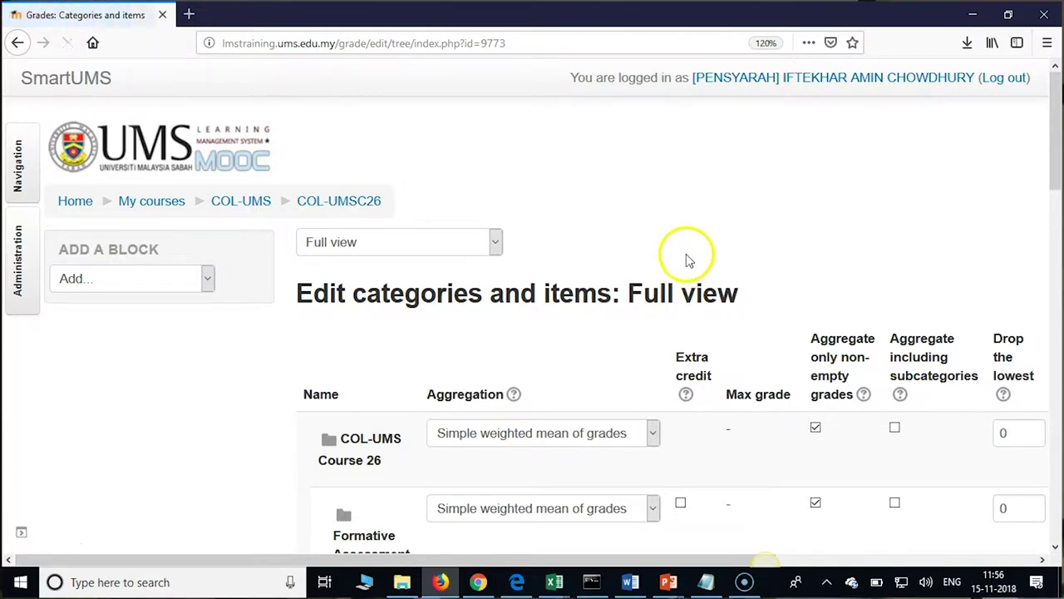
pyautogui.scroll(-2, 686, 260)
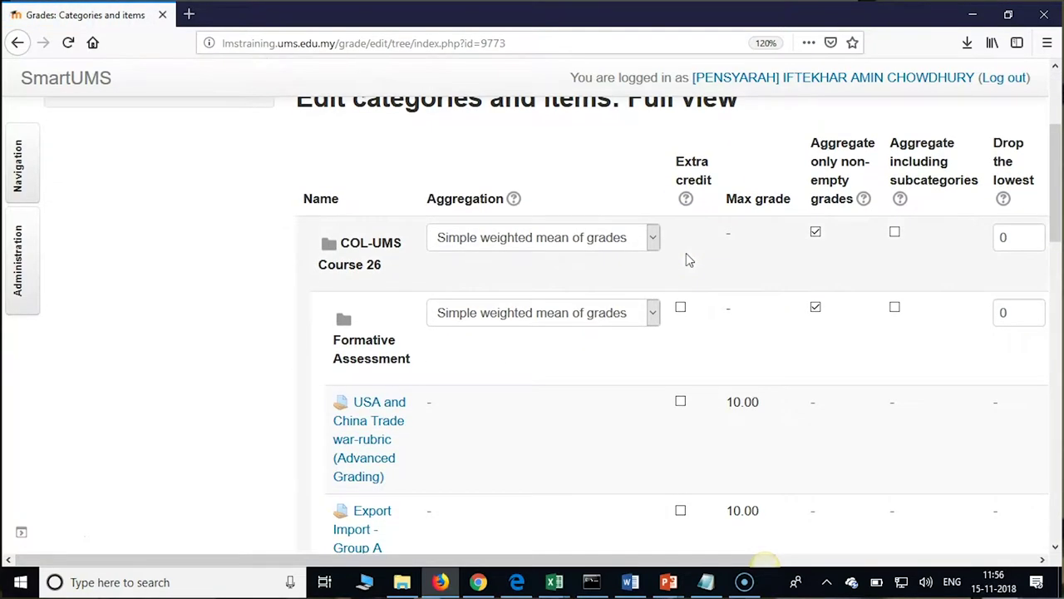
pyautogui.scroll(-6, 452, 274)
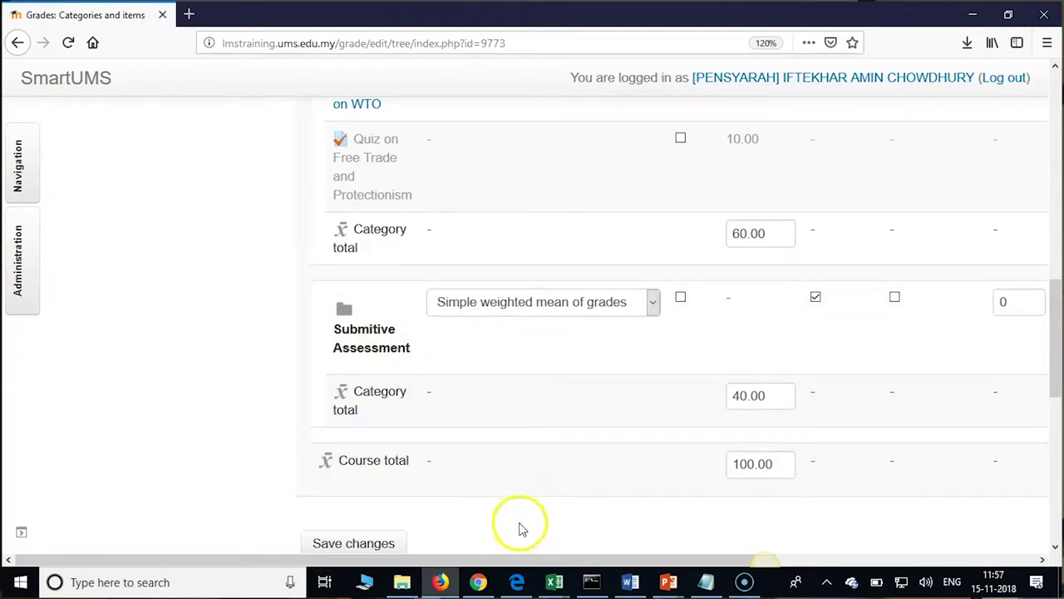
pyautogui.scroll(-3, 546, 451)
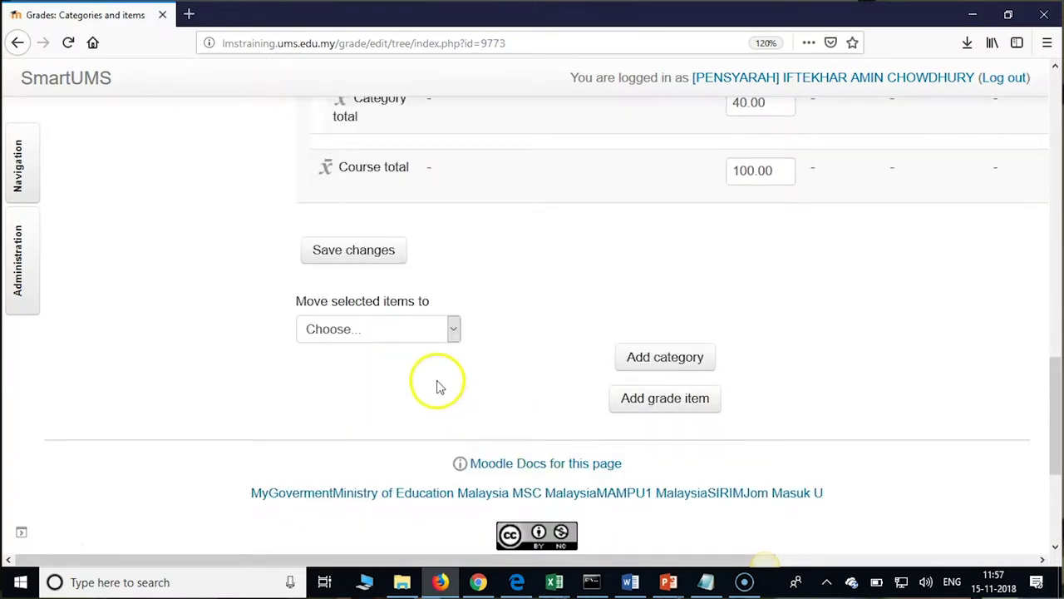
# - Add a new grade item to the gradebook and name it Midterm
pyautogui.click(678, 407)
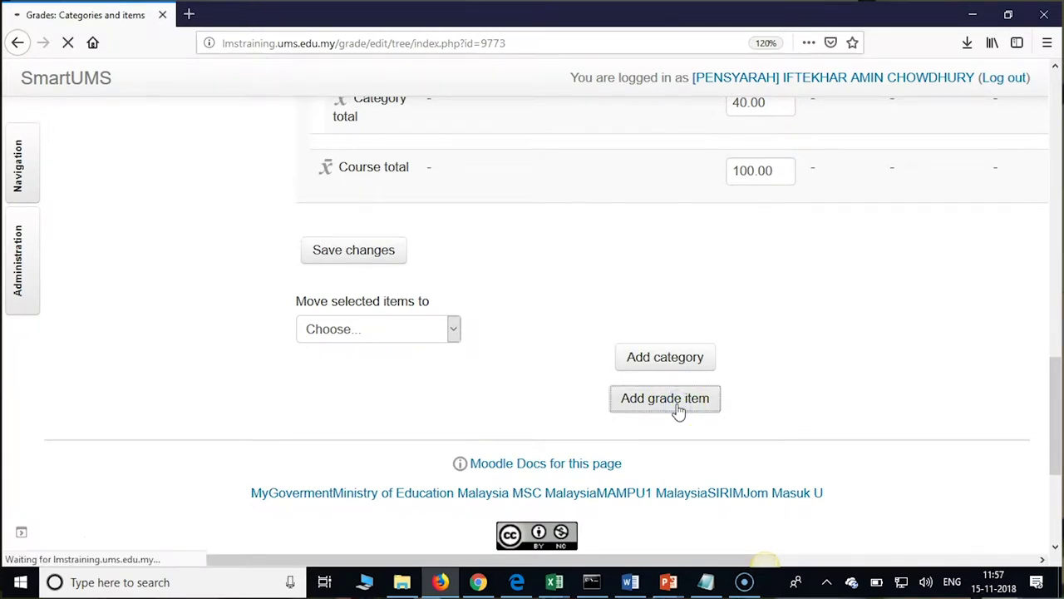
pyautogui.click(677, 396)
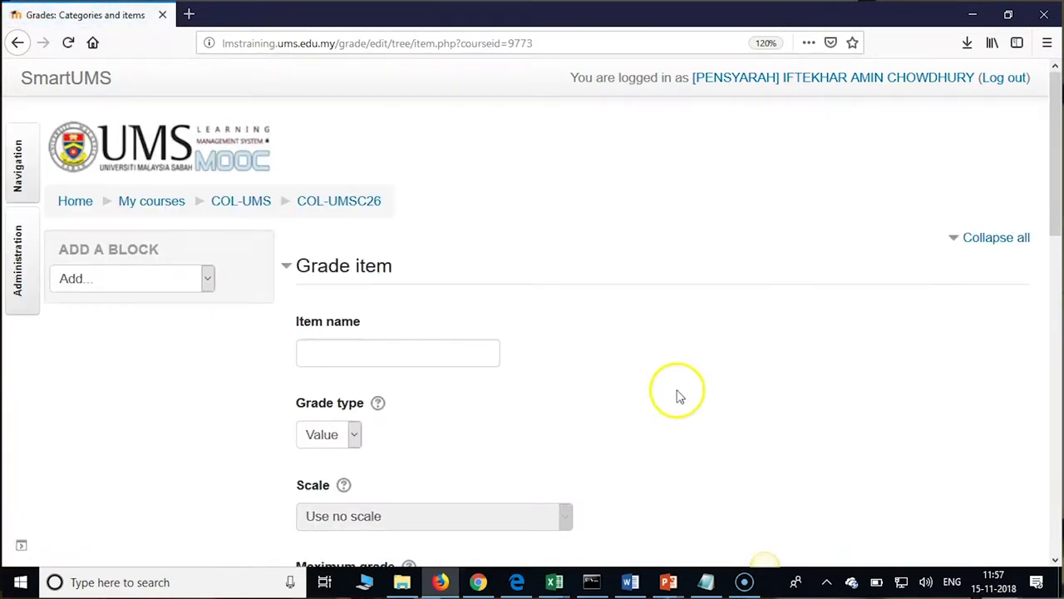
pyautogui.scroll(-3, 677, 395)
pyautogui.scroll(2, 677, 395)
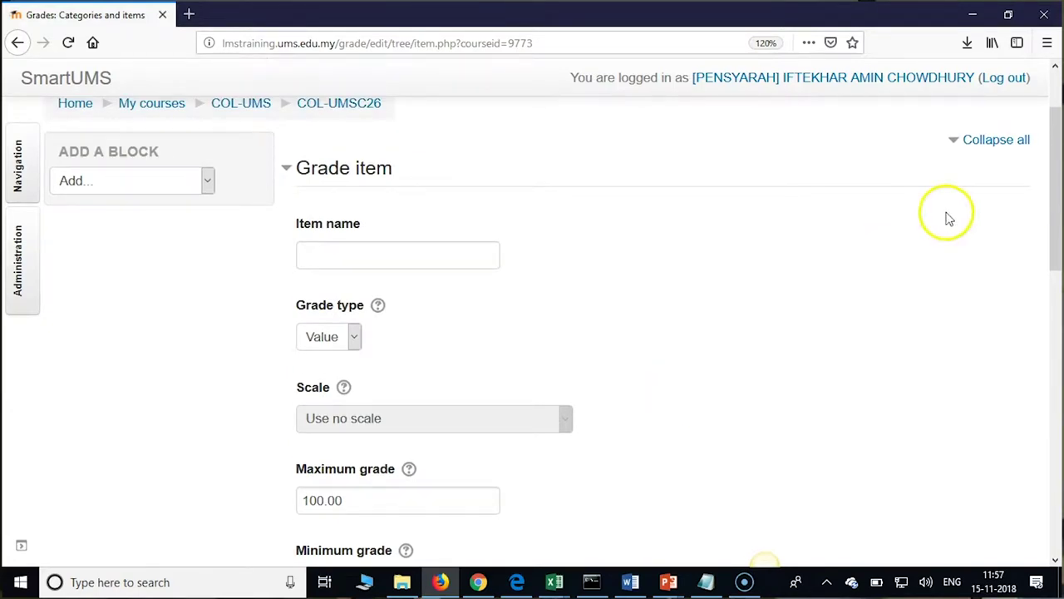
pyautogui.click(406, 261)
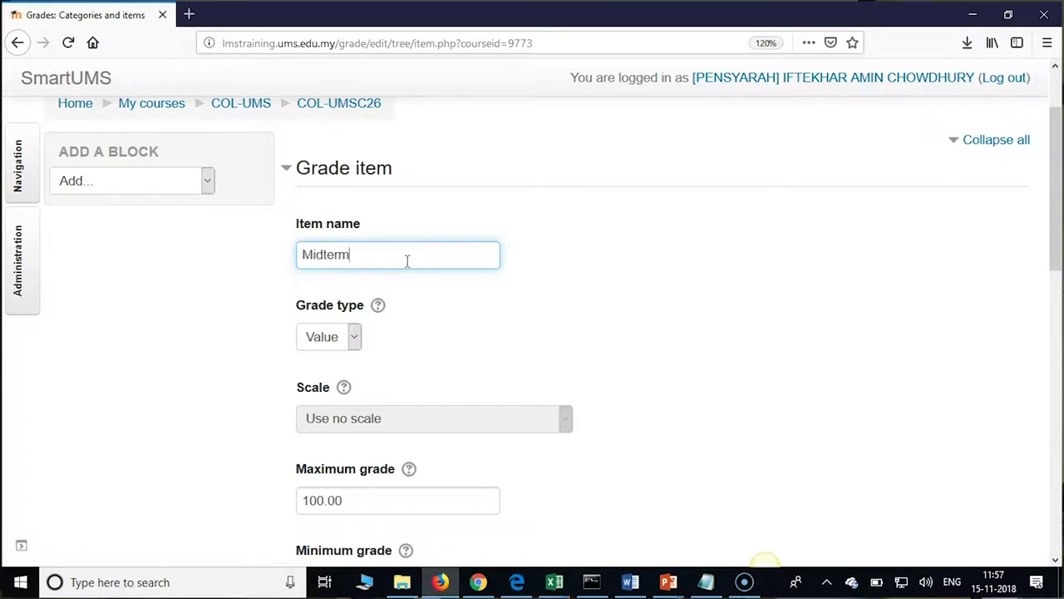
# - Set the Midterm item's maximum grade to 30
pyautogui.scroll(-1, 385, 332)
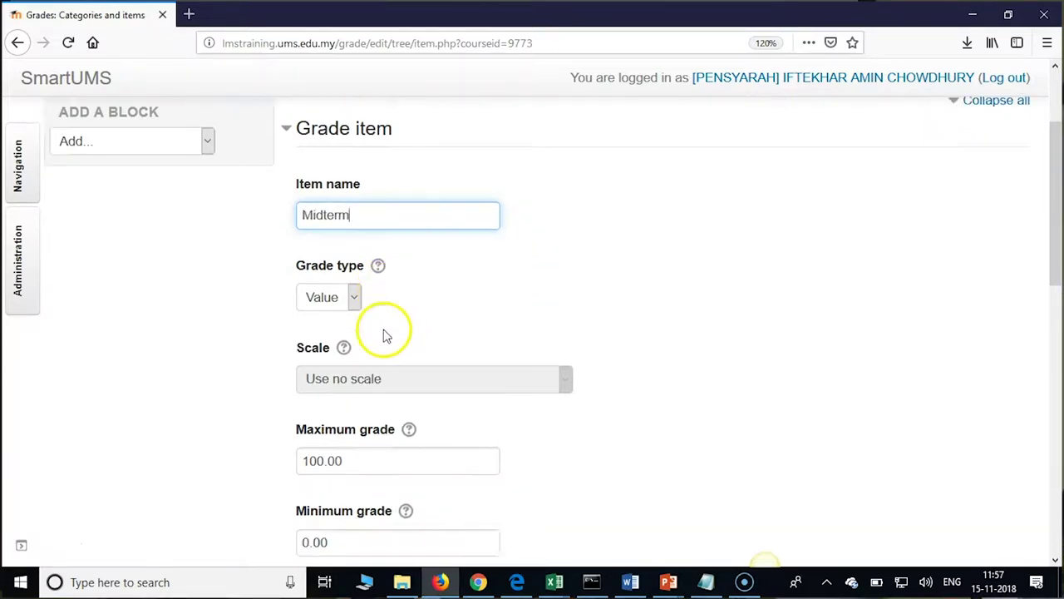
pyautogui.scroll(-4, 385, 332)
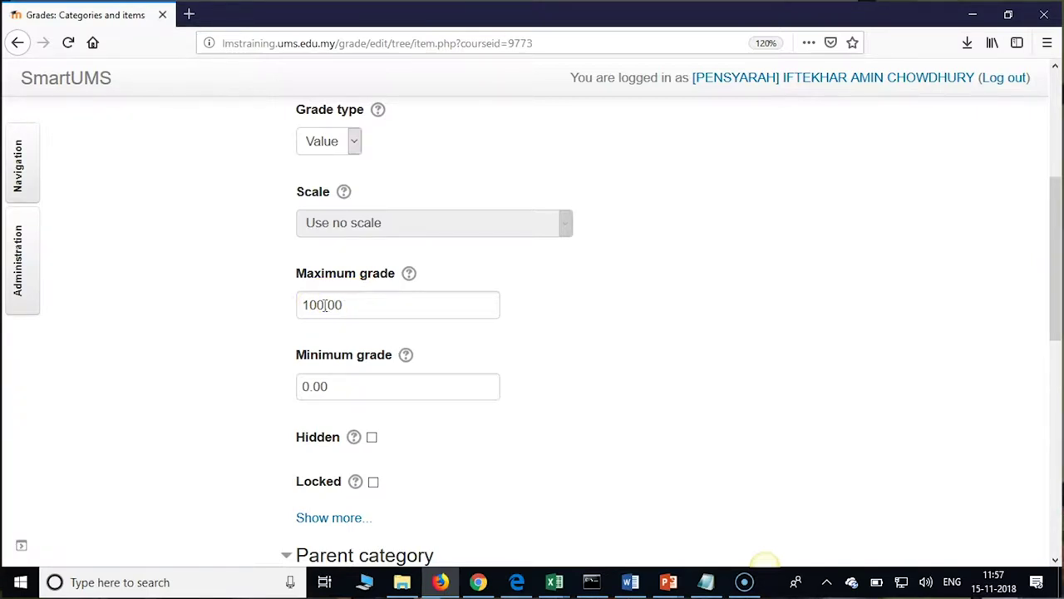
pyautogui.moveTo(323, 305); pyautogui.dragTo(282, 302)
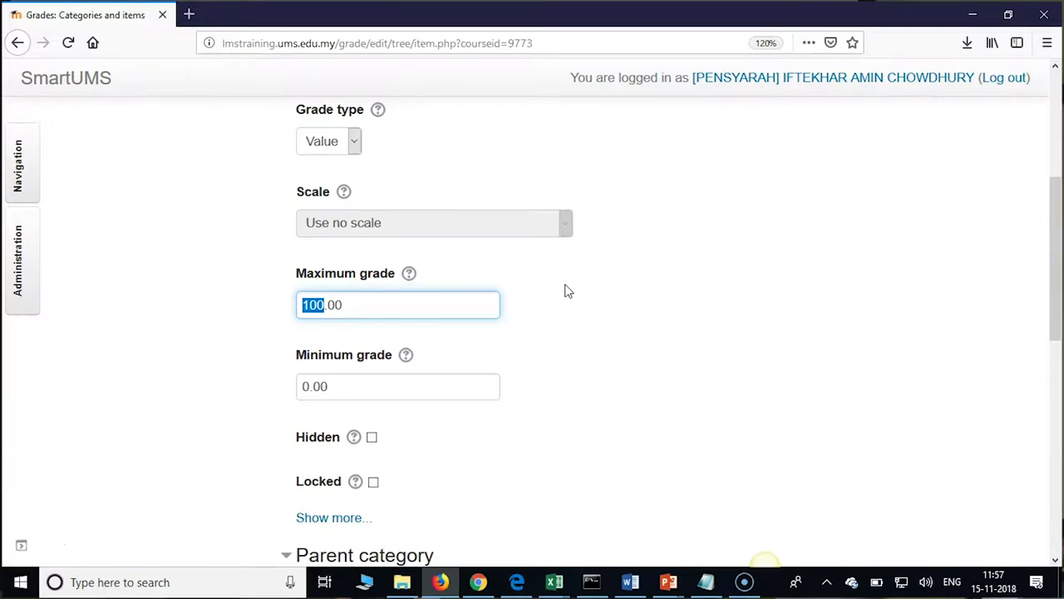
pyautogui.write('3')
pyautogui.scroll(-5, 568, 296)
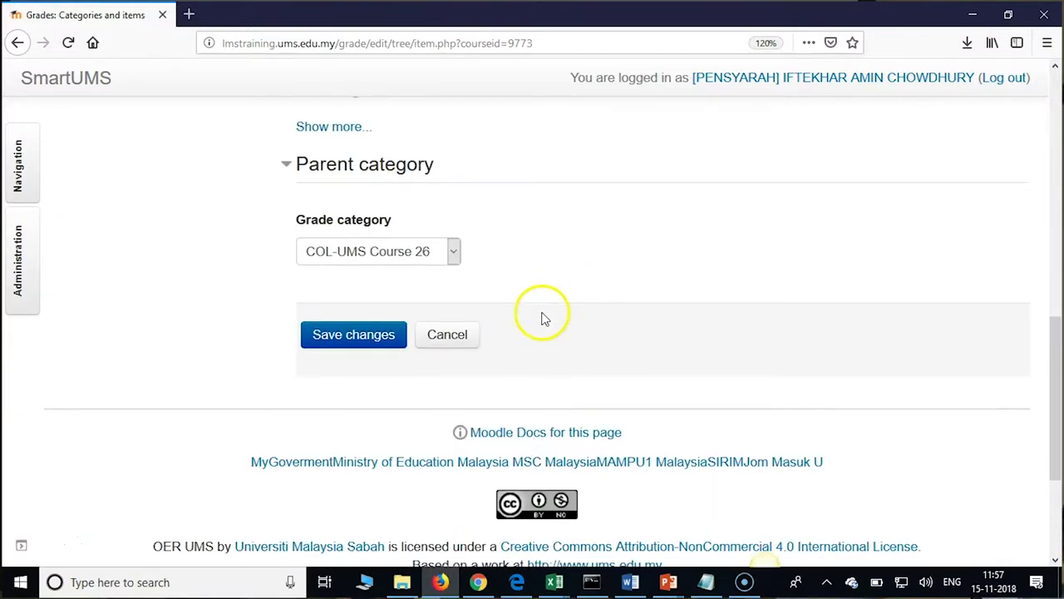
# - Assign the Midterm item to the Submitive Assessment grade category and save it
pyautogui.click(449, 253)
pyautogui.click(370, 317)
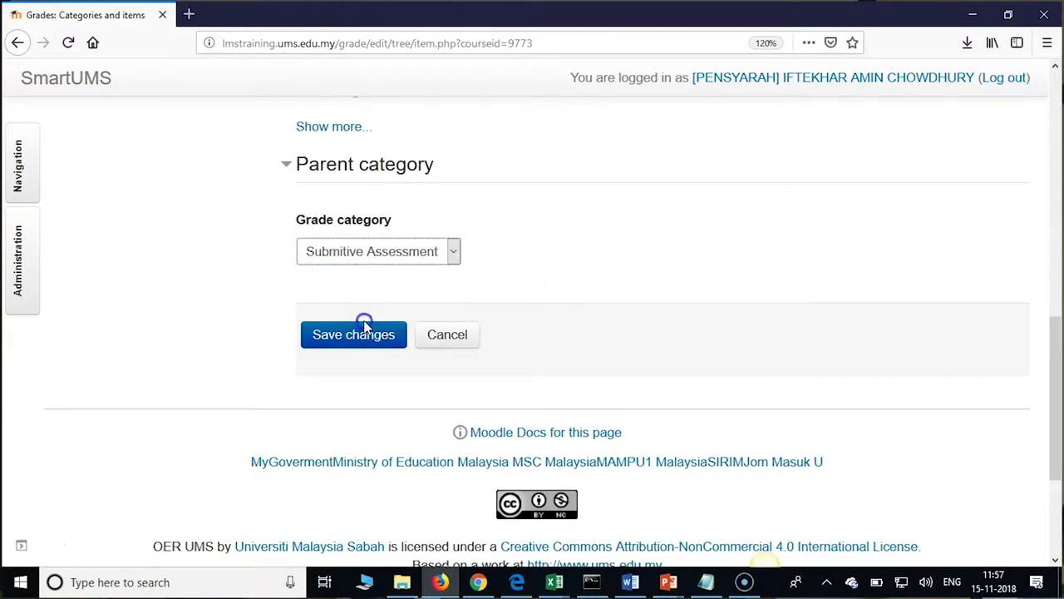
pyautogui.click(381, 337)
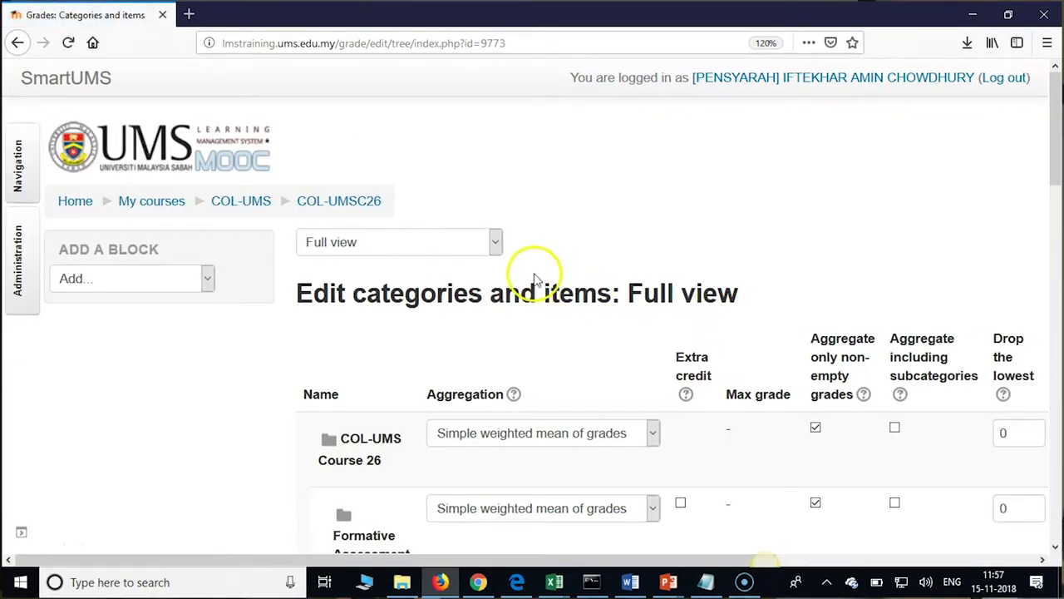
# - Add another grade item to the gradebook and name it Final Exam
pyautogui.scroll(-5, 544, 300)
pyautogui.scroll(-10, 547, 309)
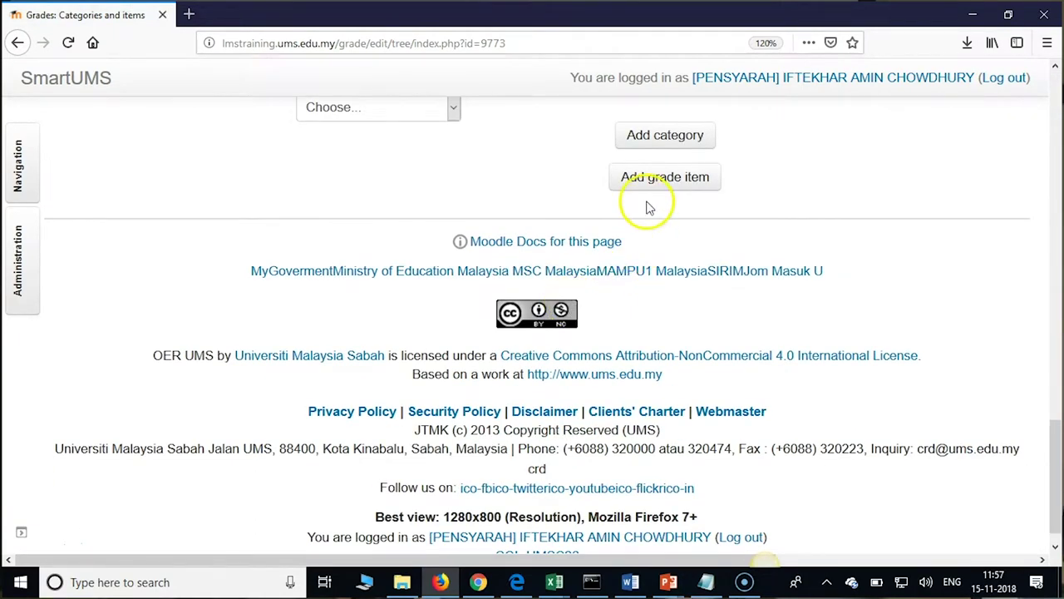
pyautogui.click(651, 183)
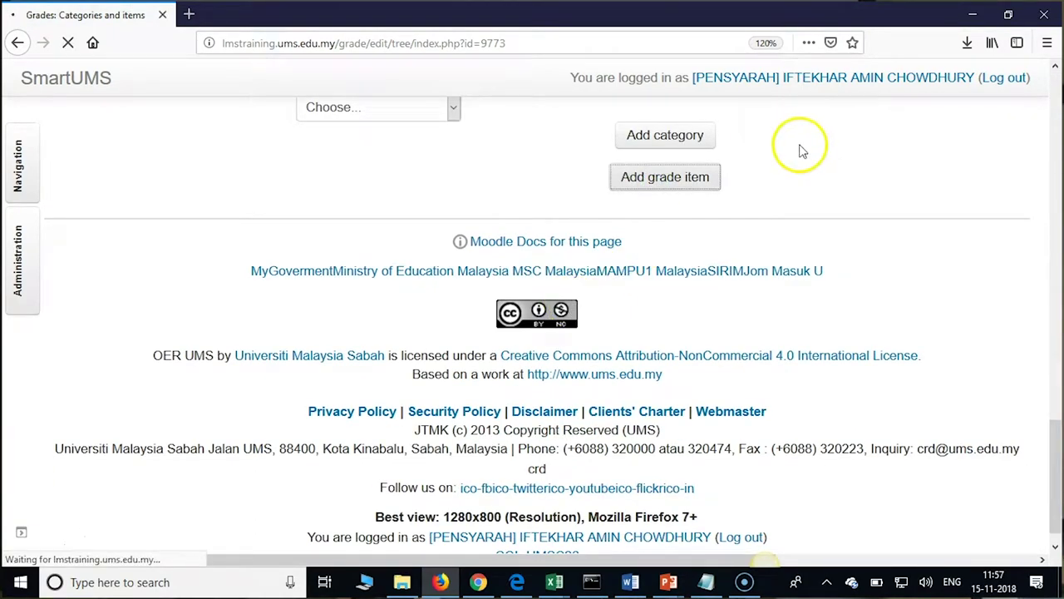
pyautogui.click(339, 349)
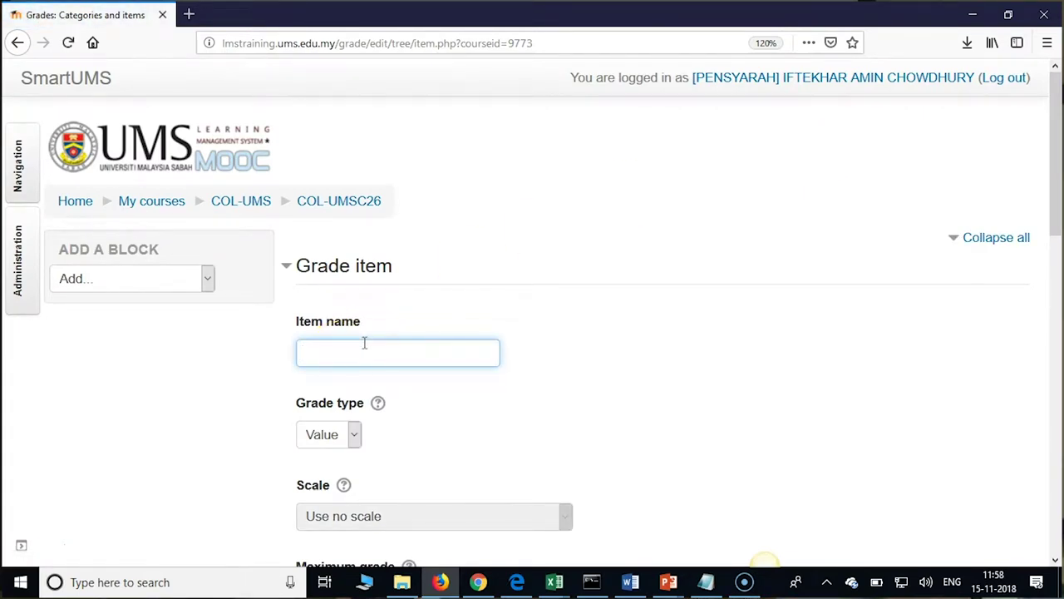
pyautogui.write('Final Exam')
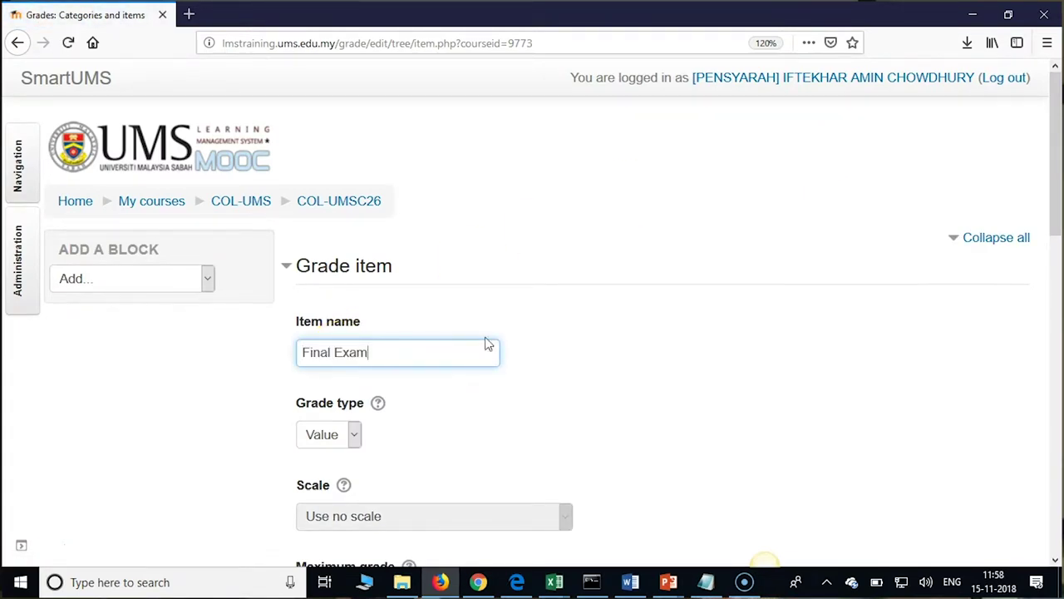
# - Place the Final Exam item in the Submitive Assessment grade category and save it
pyautogui.scroll(-3, 488, 344)
pyautogui.click(359, 400)
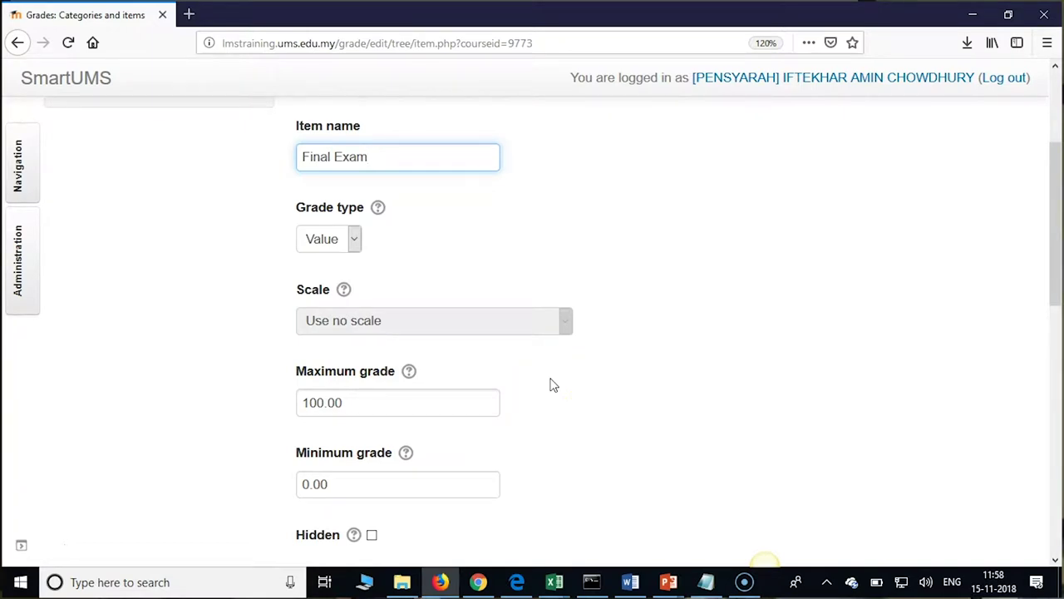
pyautogui.scroll(-2, 553, 384)
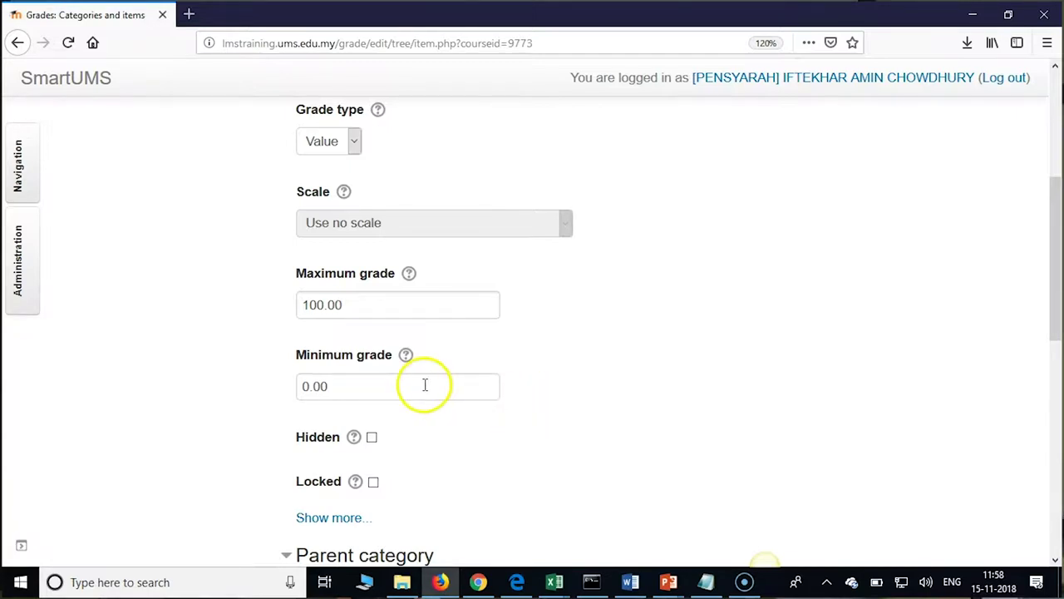
pyautogui.scroll(-6, 425, 384)
pyautogui.click(428, 356)
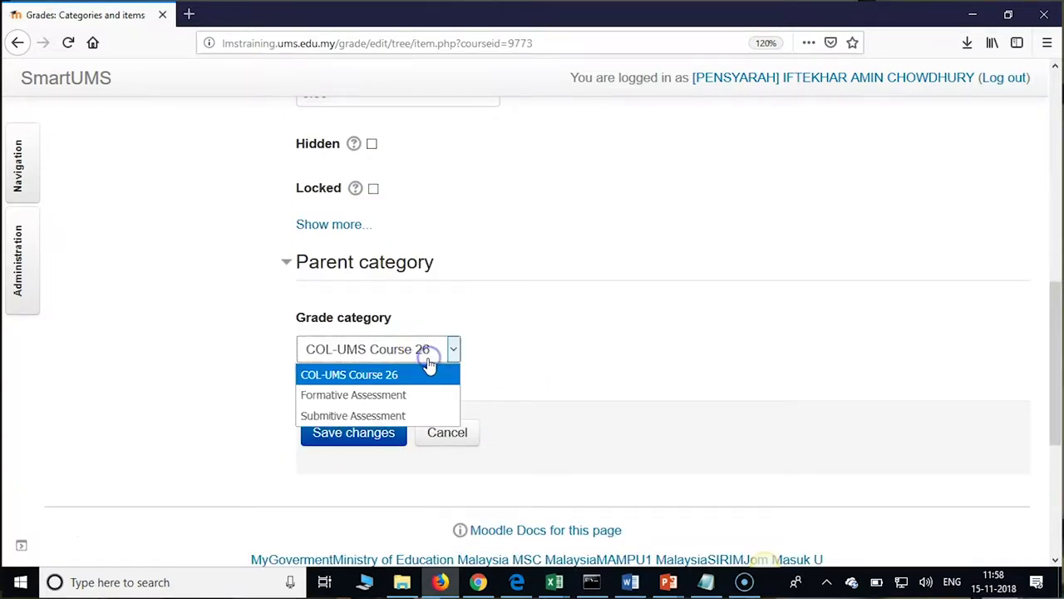
pyautogui.click(356, 415)
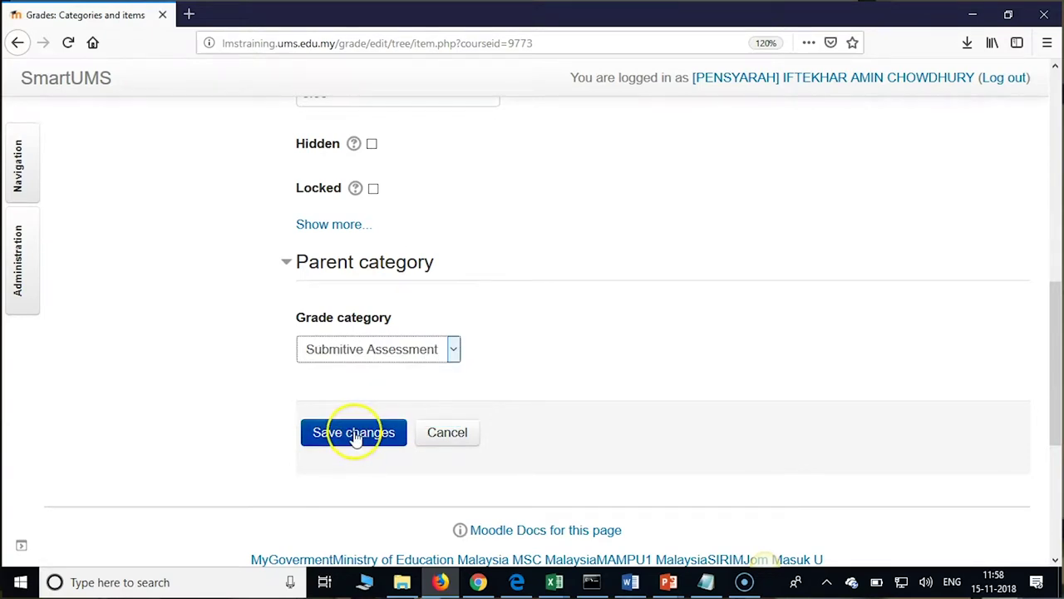
pyautogui.click(354, 434)
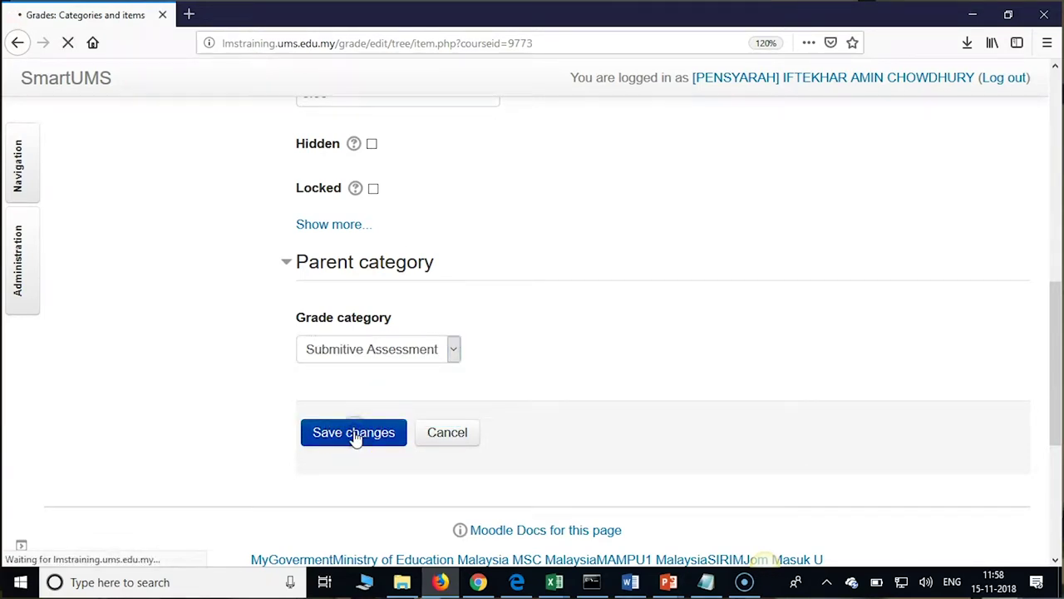
pyautogui.click(593, 413)
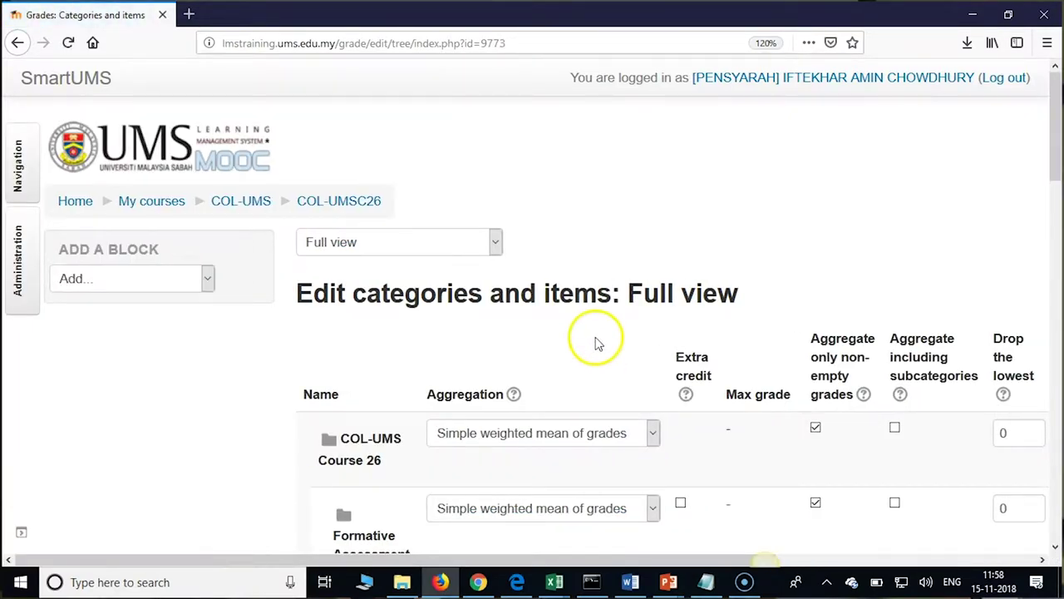
# - Correct the Submitive Assessment category's name to Summative Assessment and save the change
pyautogui.scroll(-8, 602, 339)
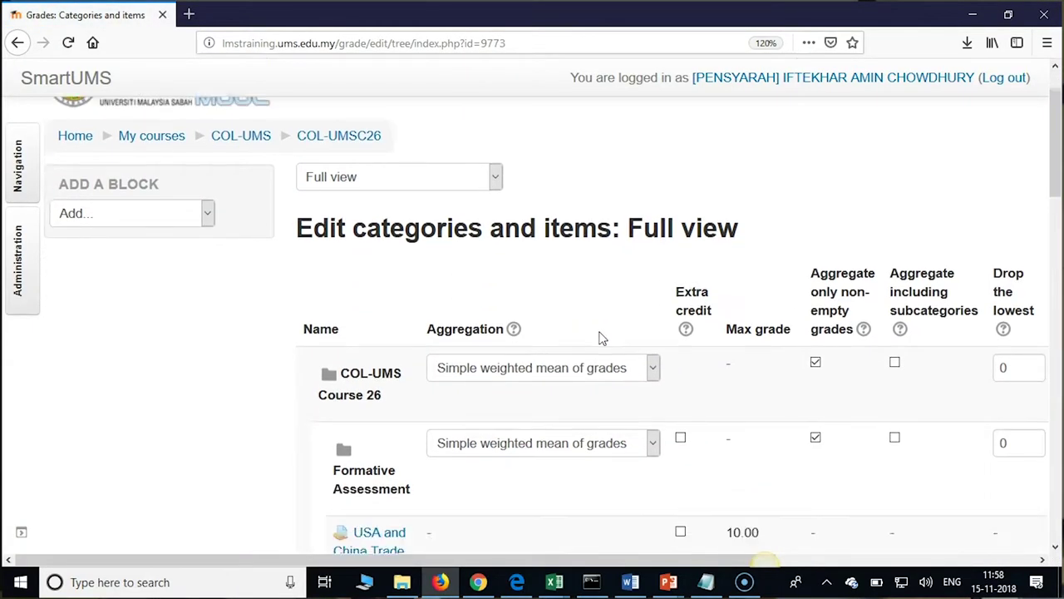
pyautogui.scroll(-2, 603, 338)
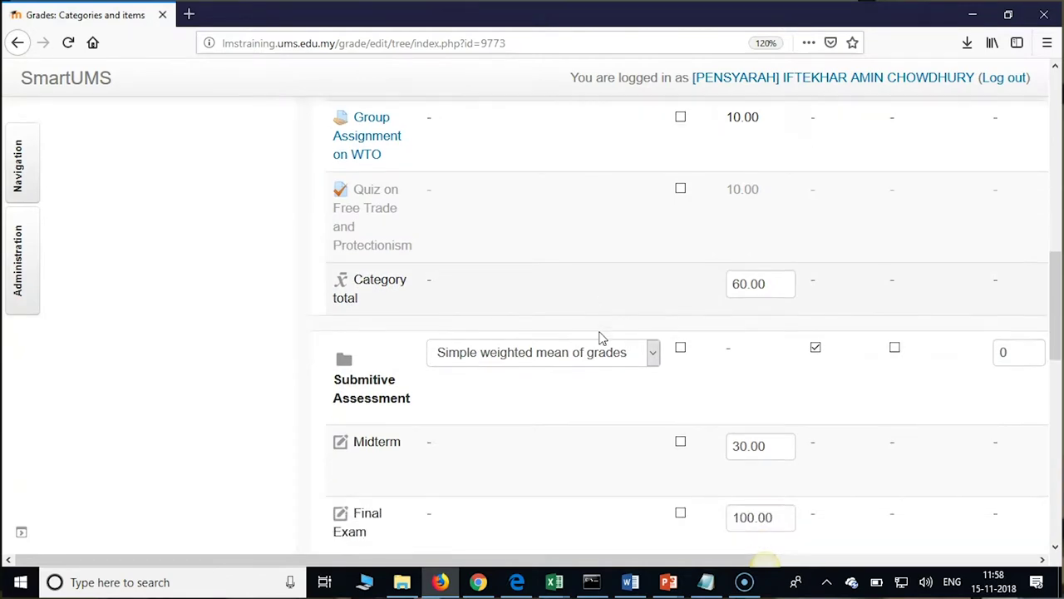
pyautogui.scroll(-4, 603, 338)
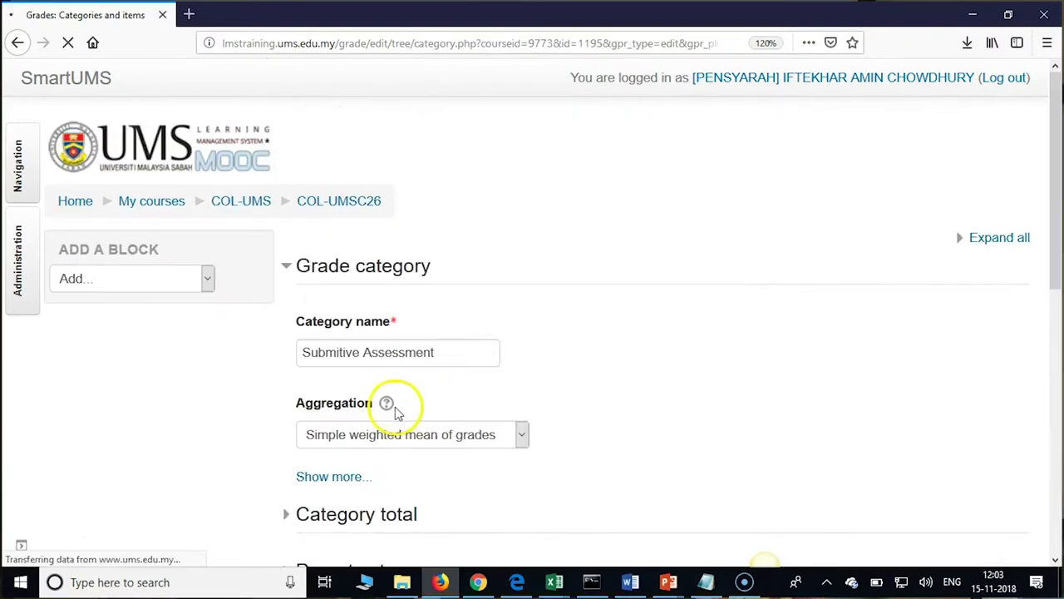
pyautogui.doubleClick(359, 353)
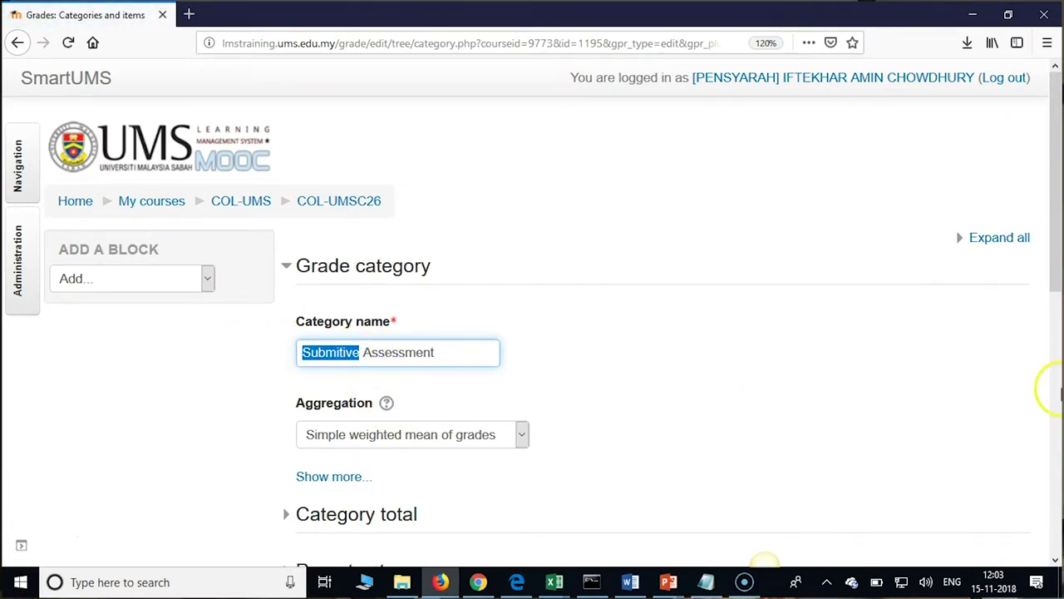
pyautogui.write('Su')
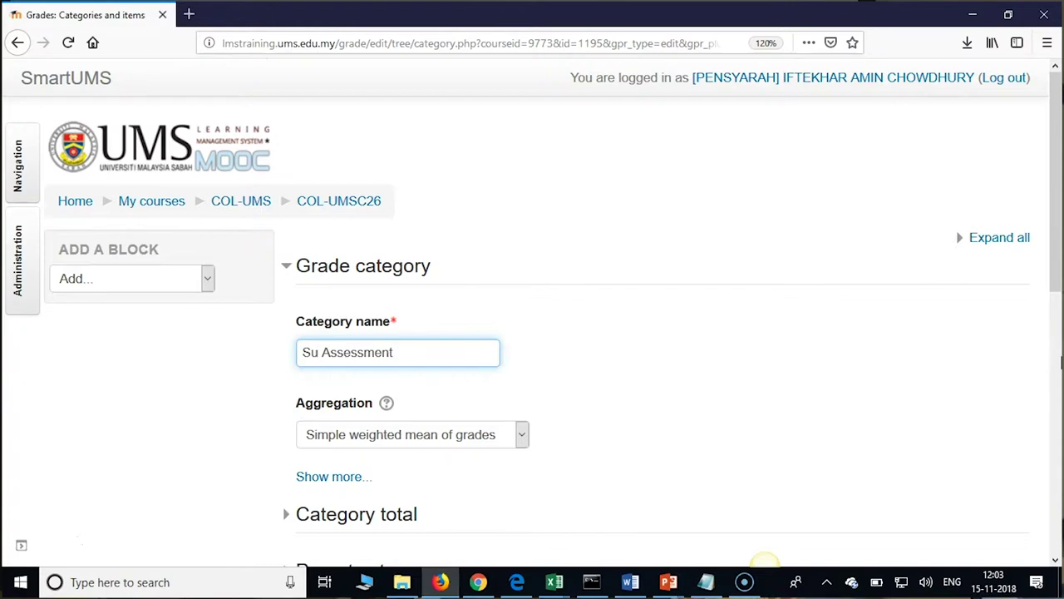
pyautogui.write('mma')
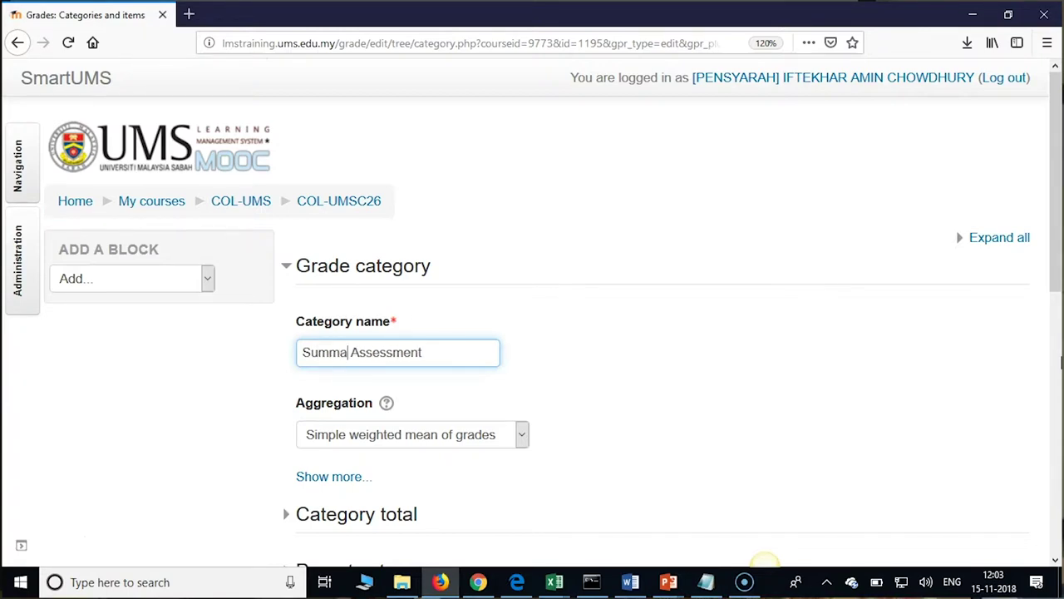
pyautogui.write('ti')
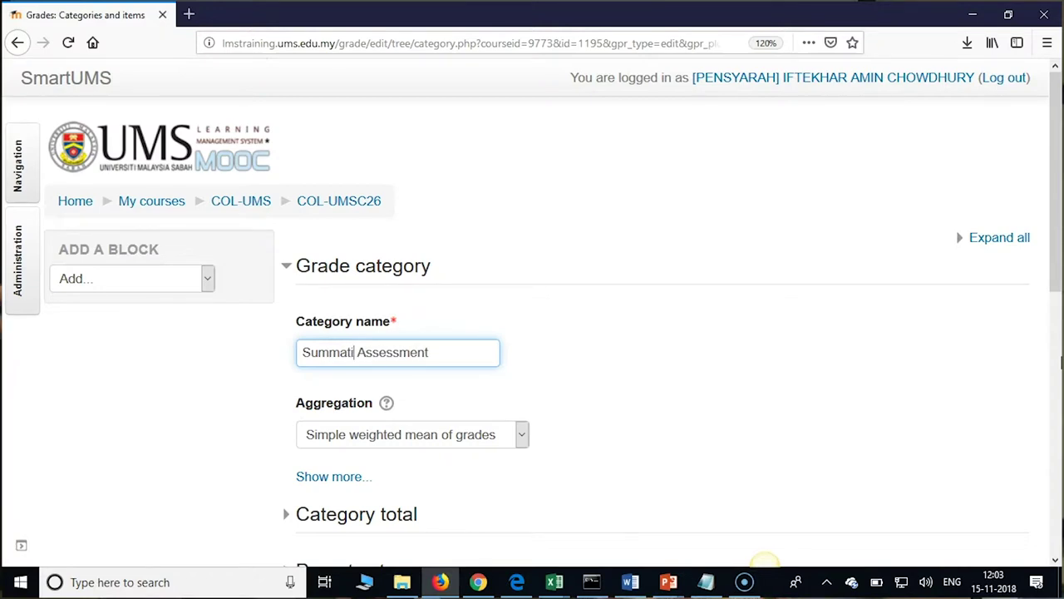
pyautogui.write('ve')
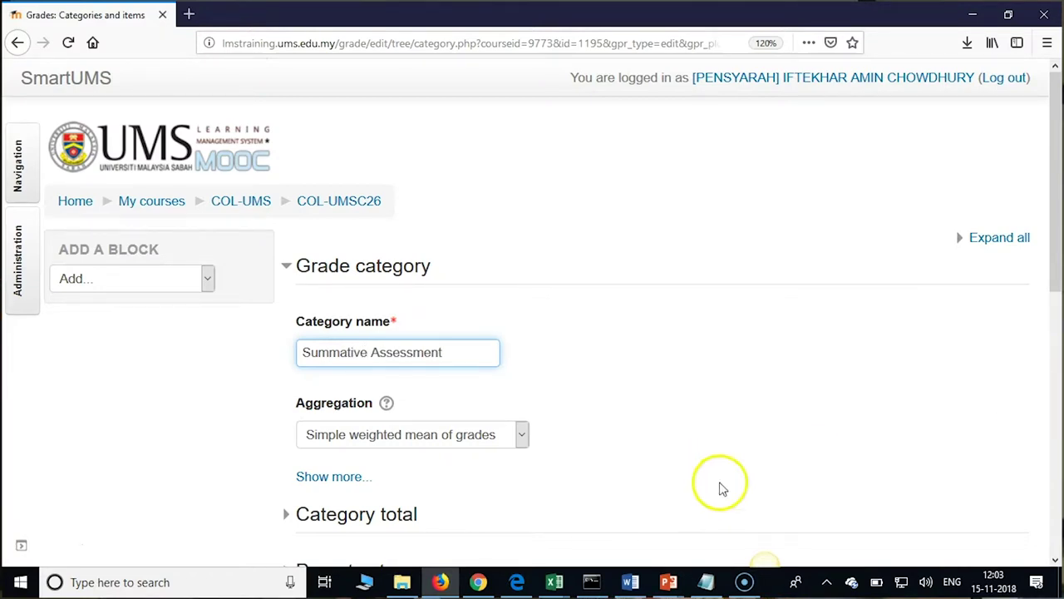
pyautogui.scroll(-3, 608, 468)
pyautogui.click(341, 374)
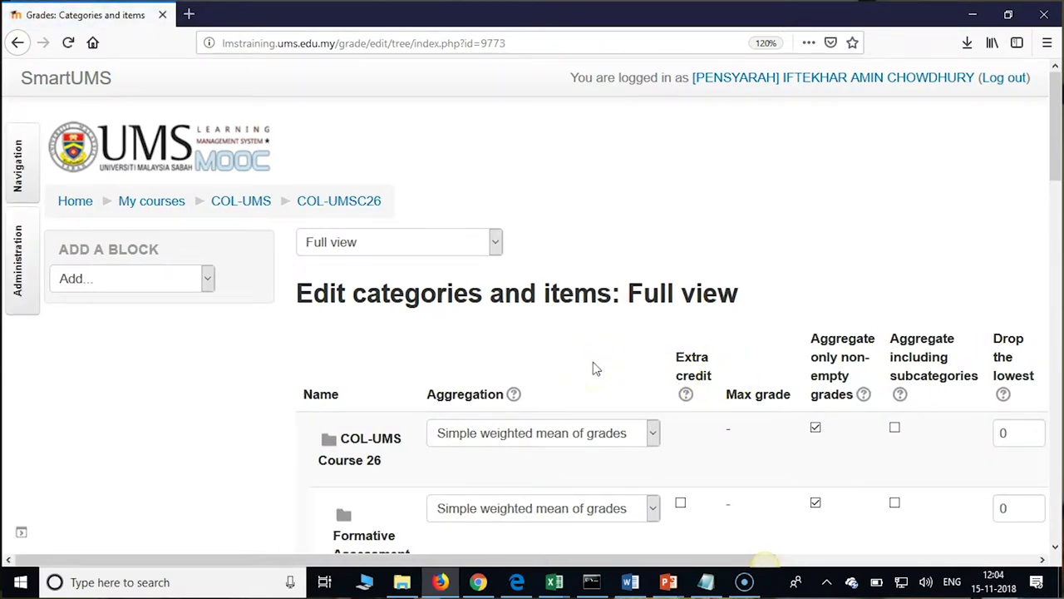
# - Check the grade items and totals listed under the Summative Assessment category
pyautogui.scroll(-5, 577, 374)
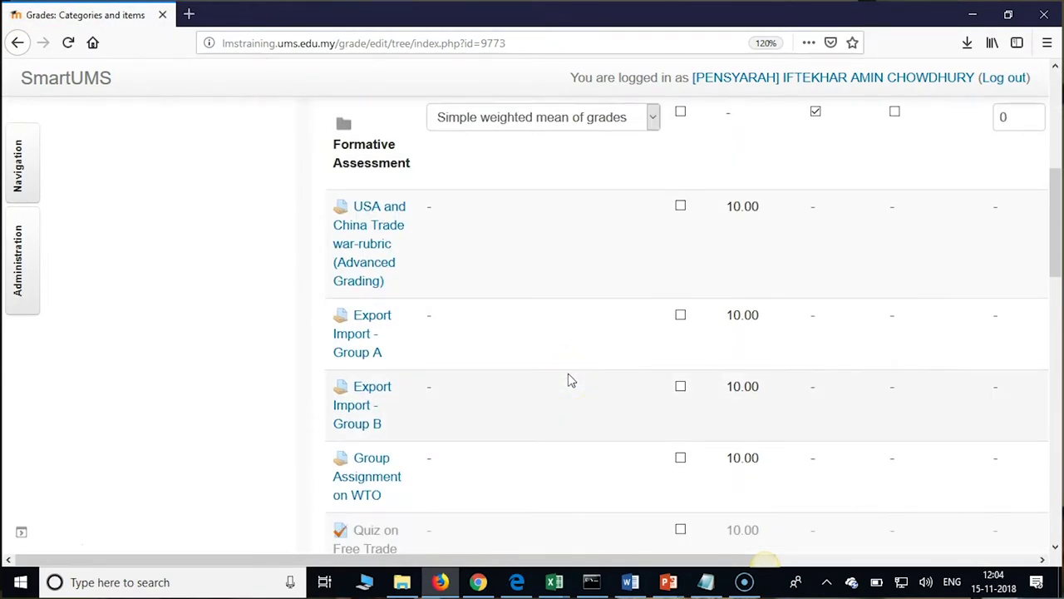
pyautogui.scroll(-3, 570, 380)
pyautogui.scroll(-3, 570, 380)
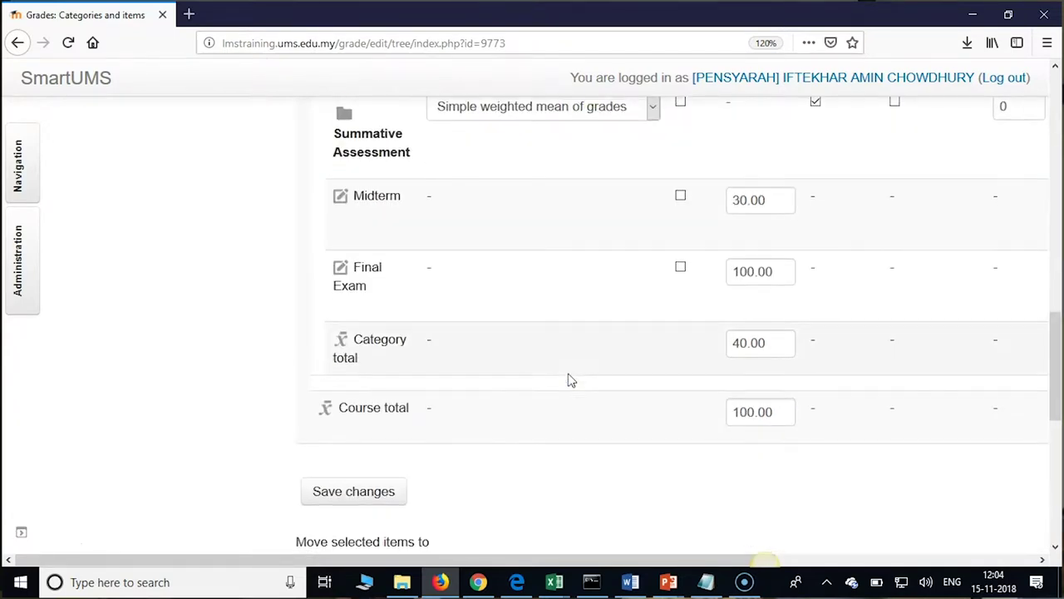
pyautogui.click(565, 399)
pyautogui.click(572, 414)
pyautogui.moveTo(566, 414); pyautogui.dragTo(592, 472)
pyautogui.scroll(-3, 592, 472)
# - Open the gradebook's Excel spreadsheet export page
pyautogui.scroll(15, 592, 471)
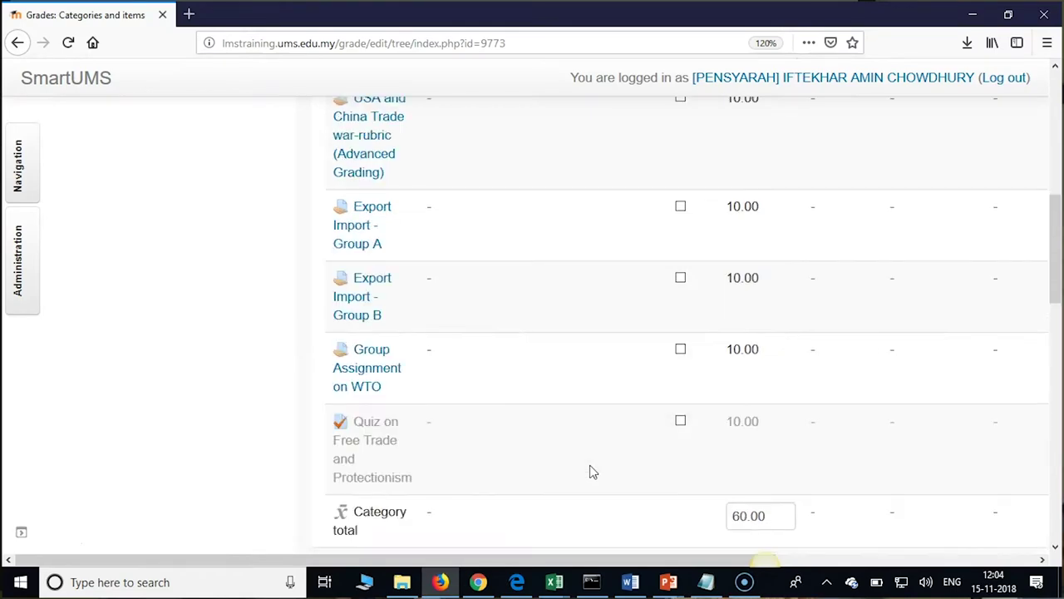
pyautogui.scroll(3, 592, 471)
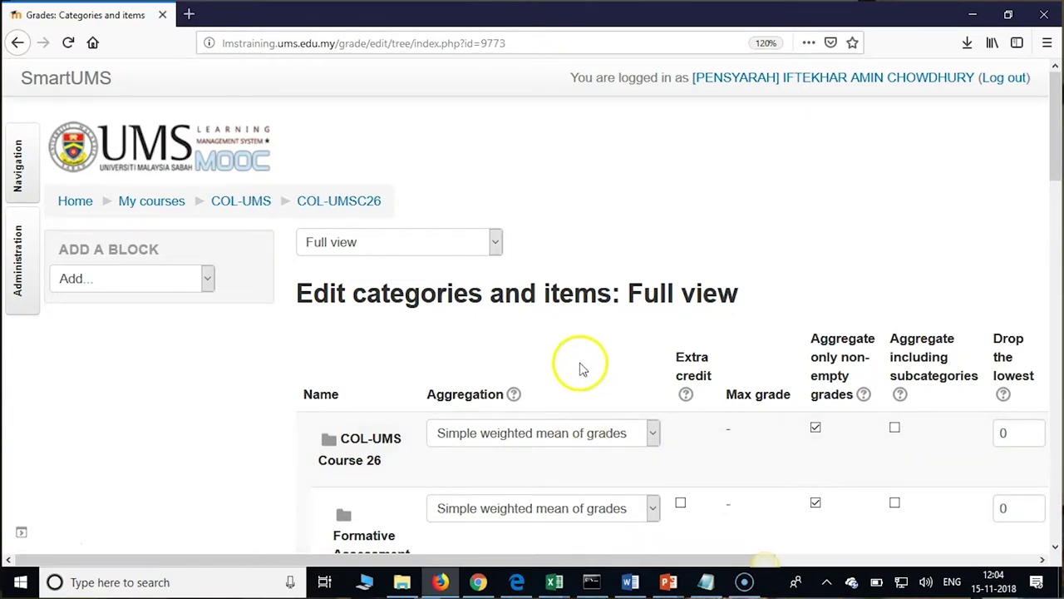
pyautogui.click(18, 267)
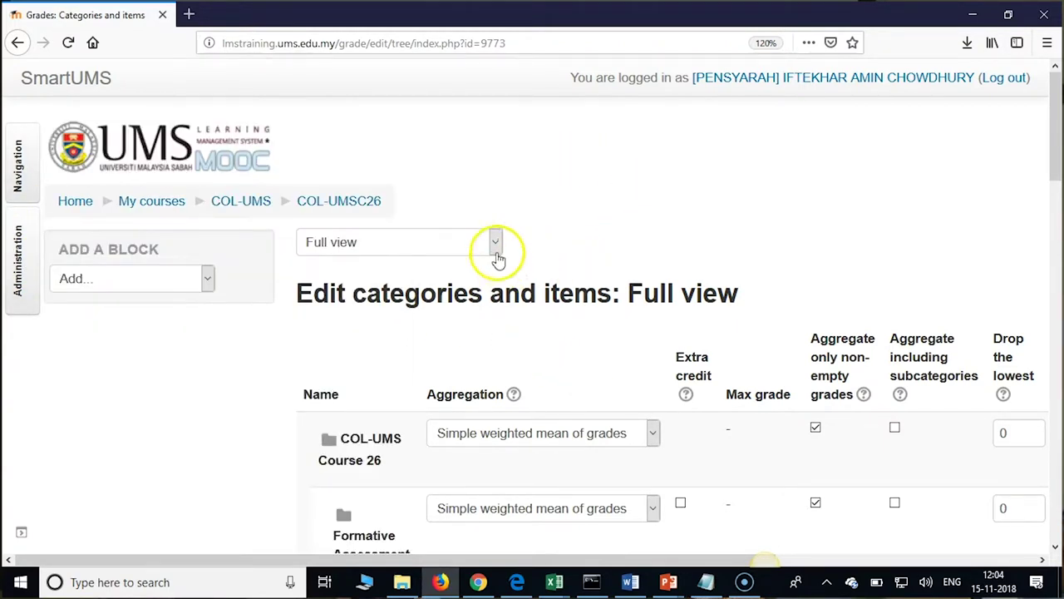
pyautogui.click(495, 243)
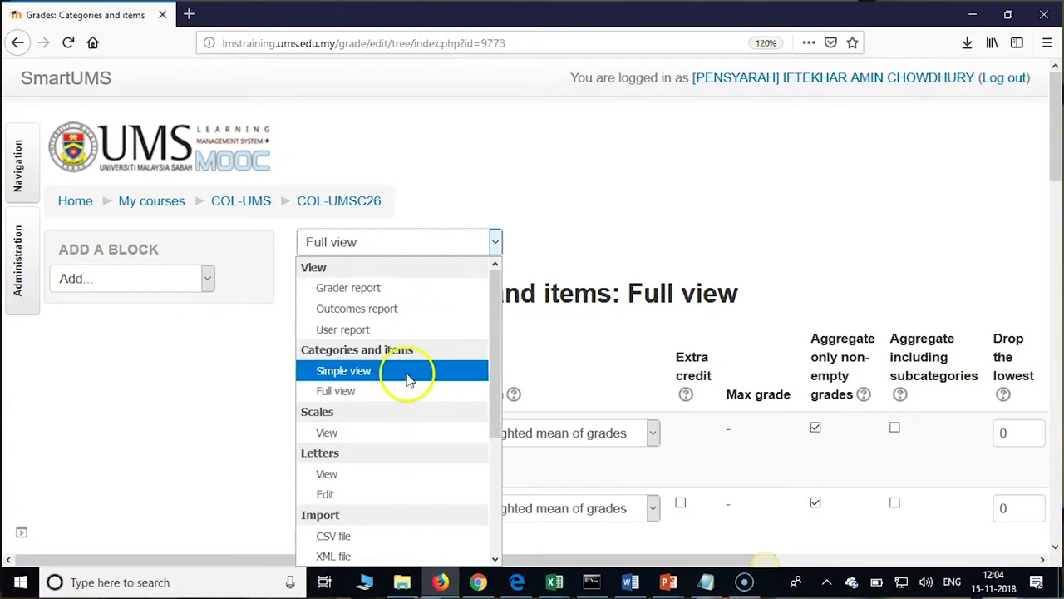
pyautogui.scroll(-3, 405, 380)
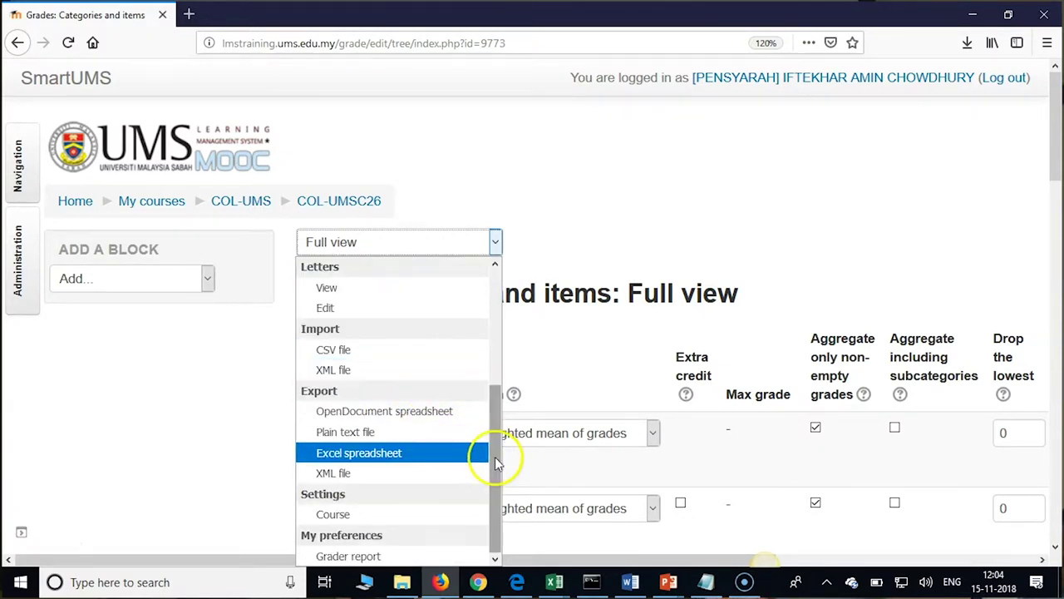
pyautogui.click(400, 455)
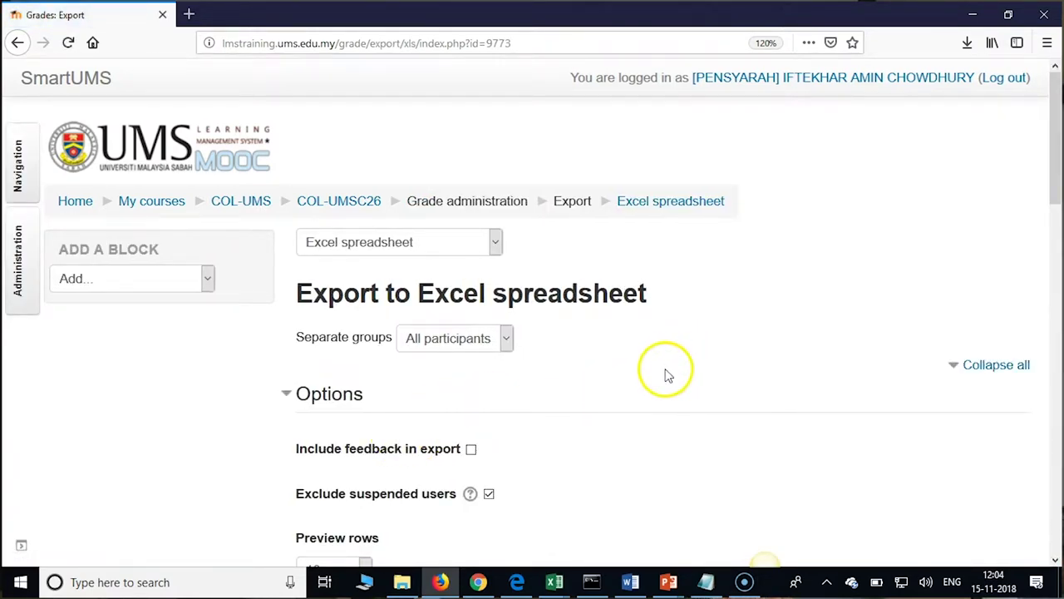
# - Set the grade export display type to Real and the grade export decimal points to 0
pyautogui.scroll(-2, 624, 378)
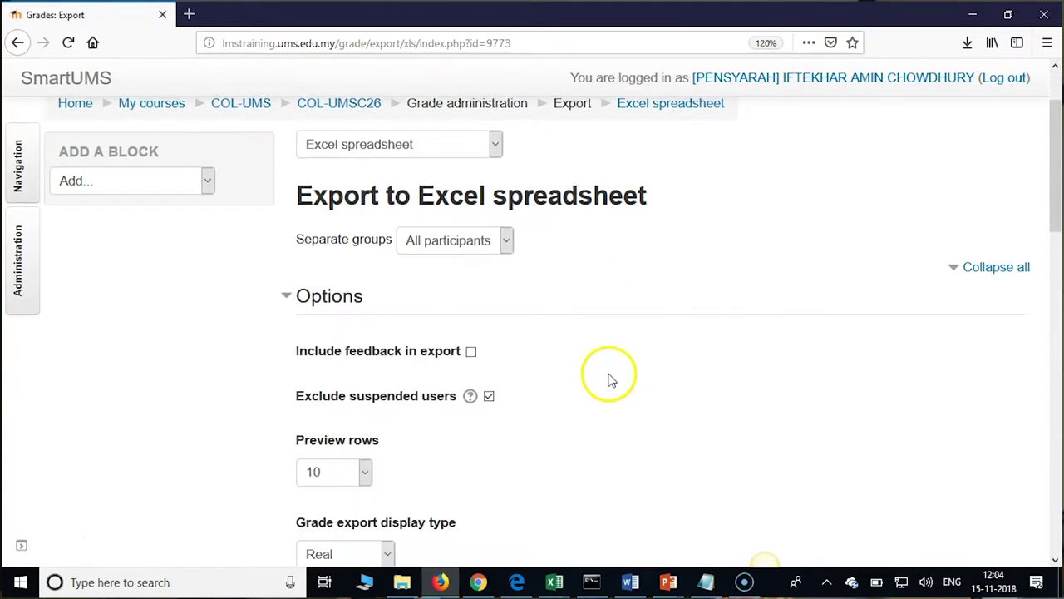
pyautogui.scroll(-4, 608, 380)
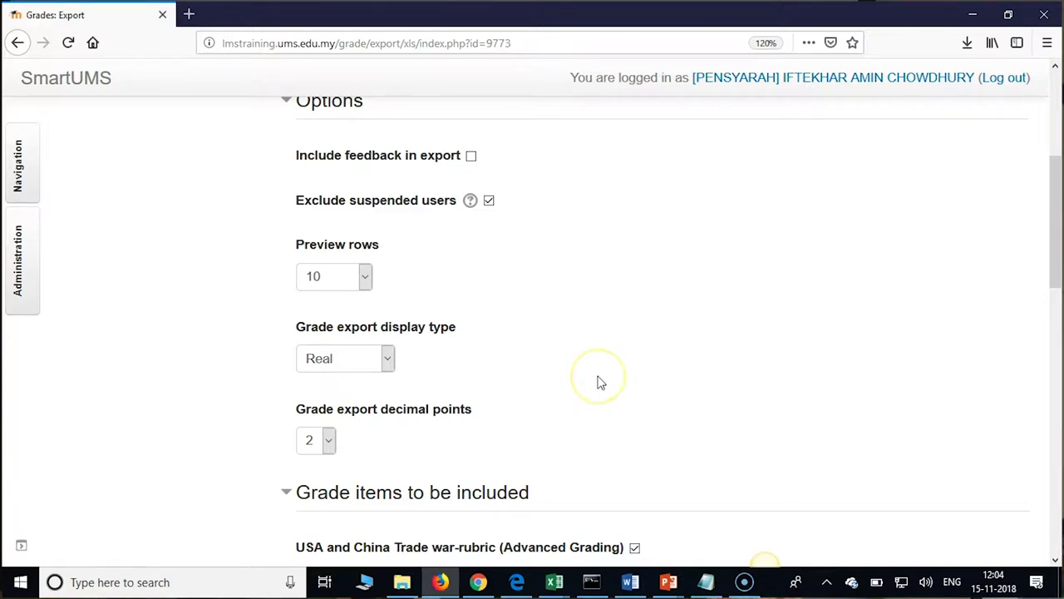
pyautogui.scroll(-4, 598, 382)
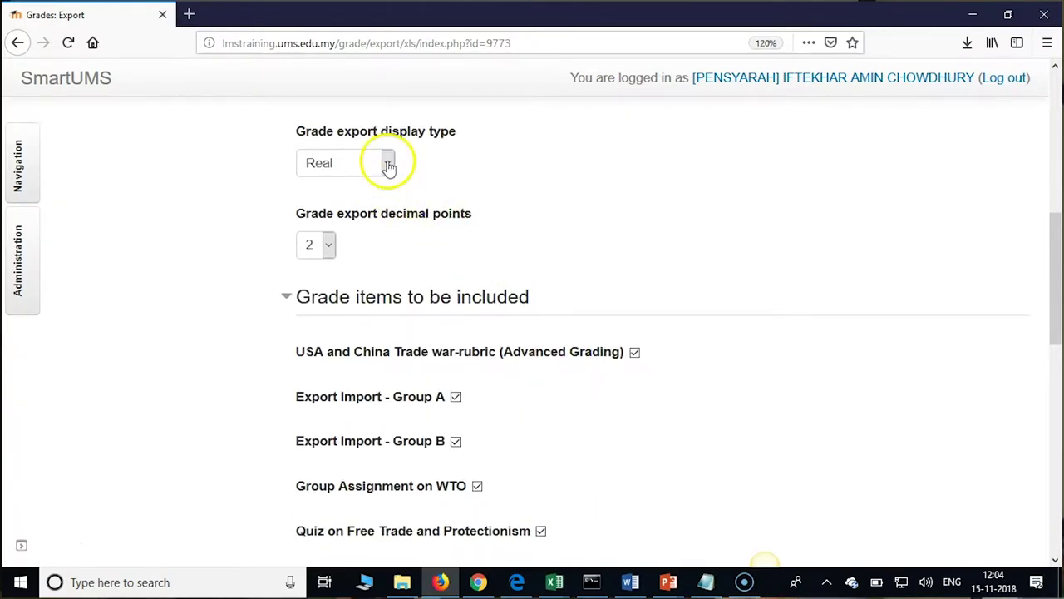
pyautogui.click(388, 163)
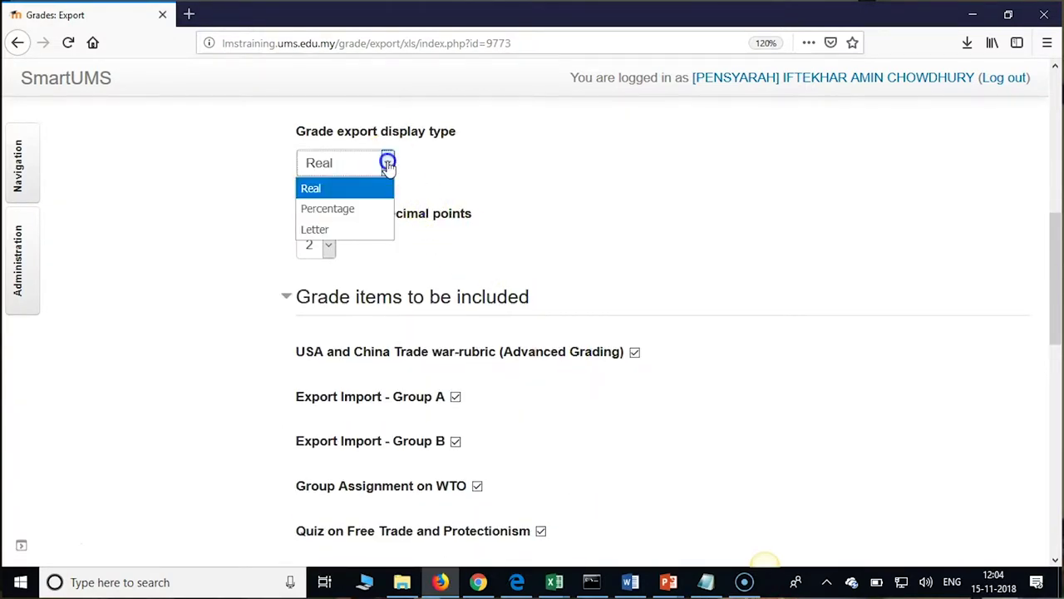
pyautogui.click(341, 188)
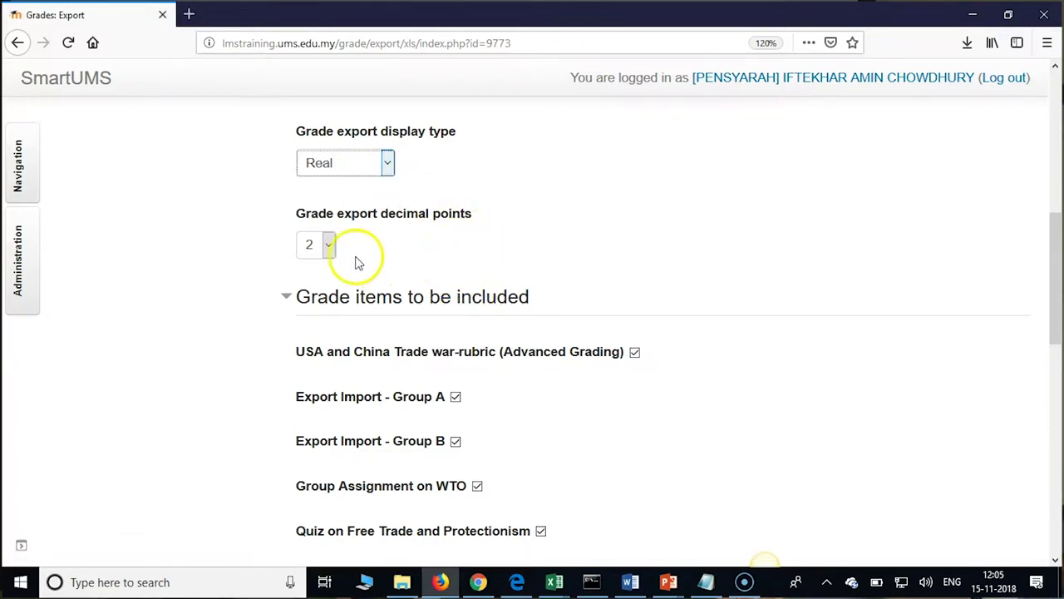
pyautogui.click(329, 256)
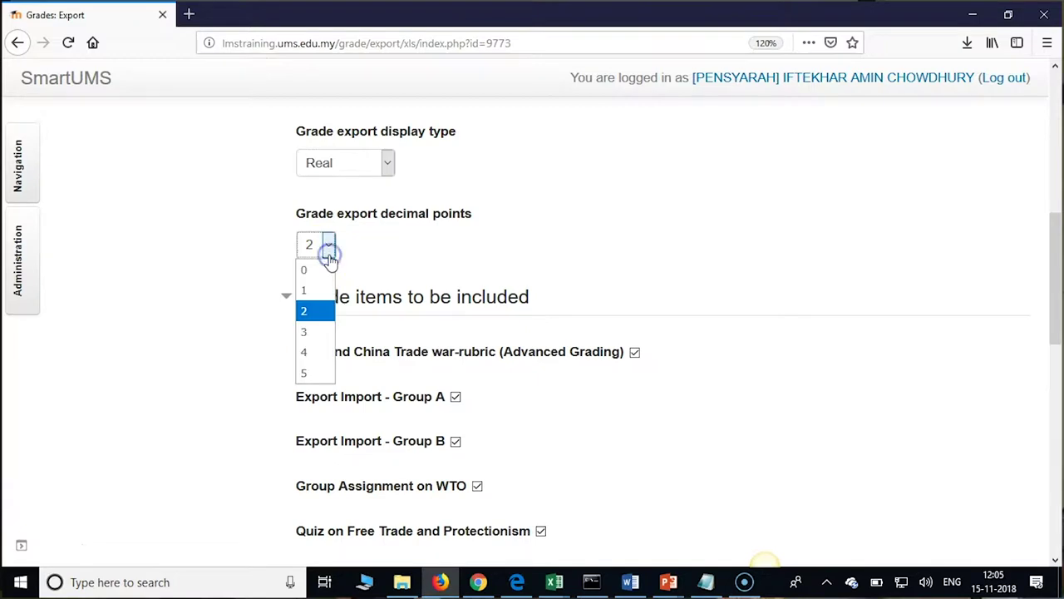
pyautogui.click(325, 275)
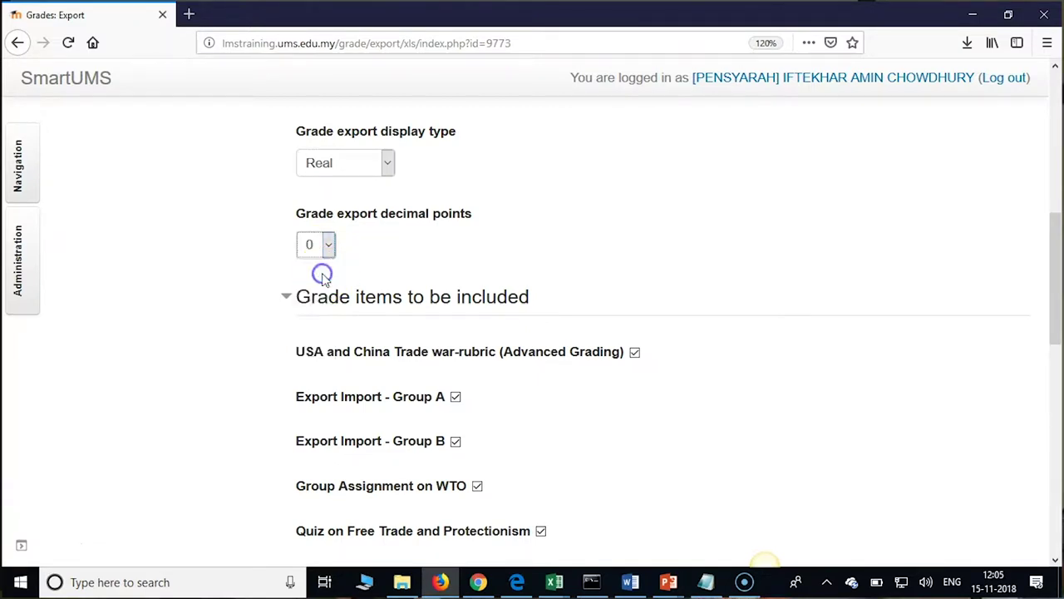
# - Deselect all grade items in the list of items included in the export
pyautogui.scroll(-4, 512, 258)
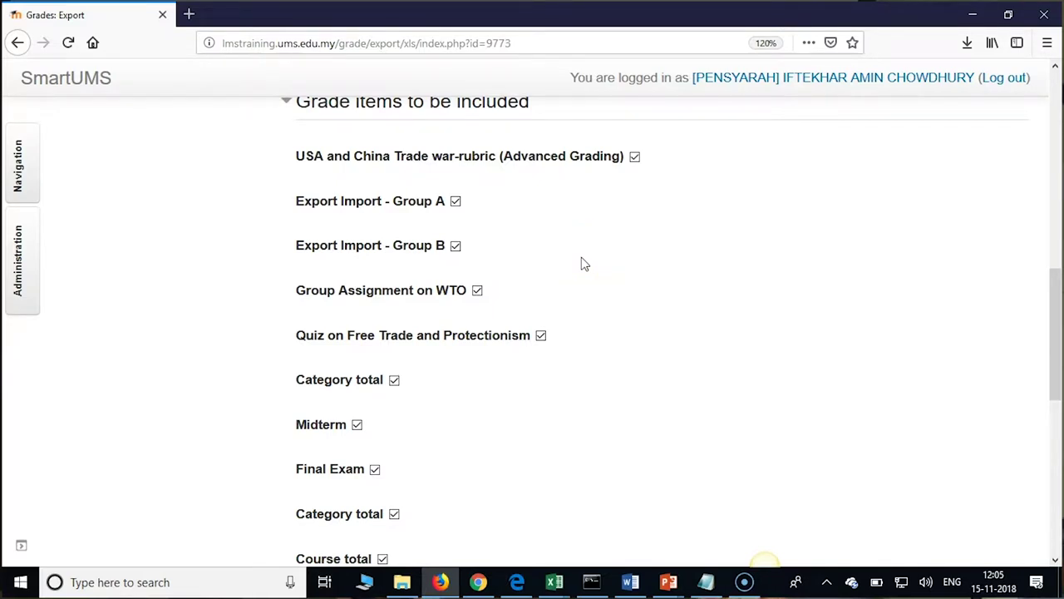
pyautogui.scroll(-8, 585, 265)
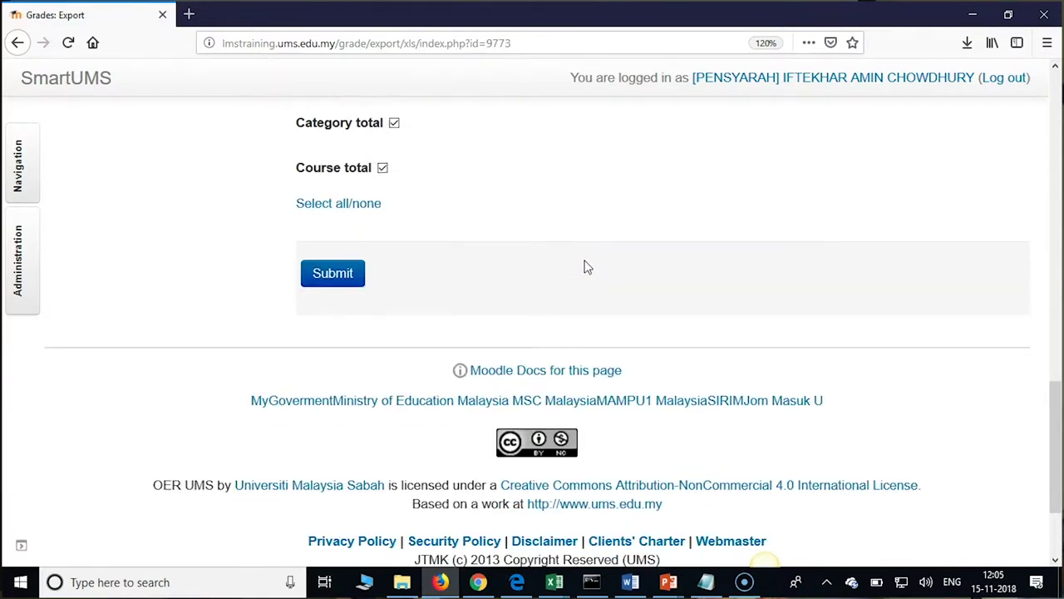
pyautogui.scroll(4, 584, 266)
pyautogui.click(535, 343)
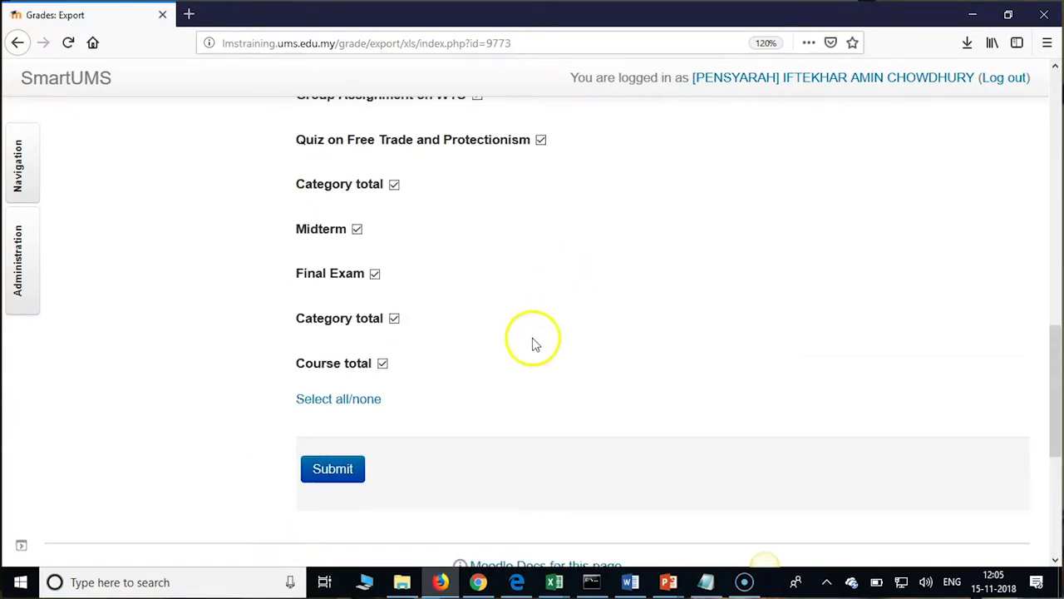
pyautogui.click(350, 403)
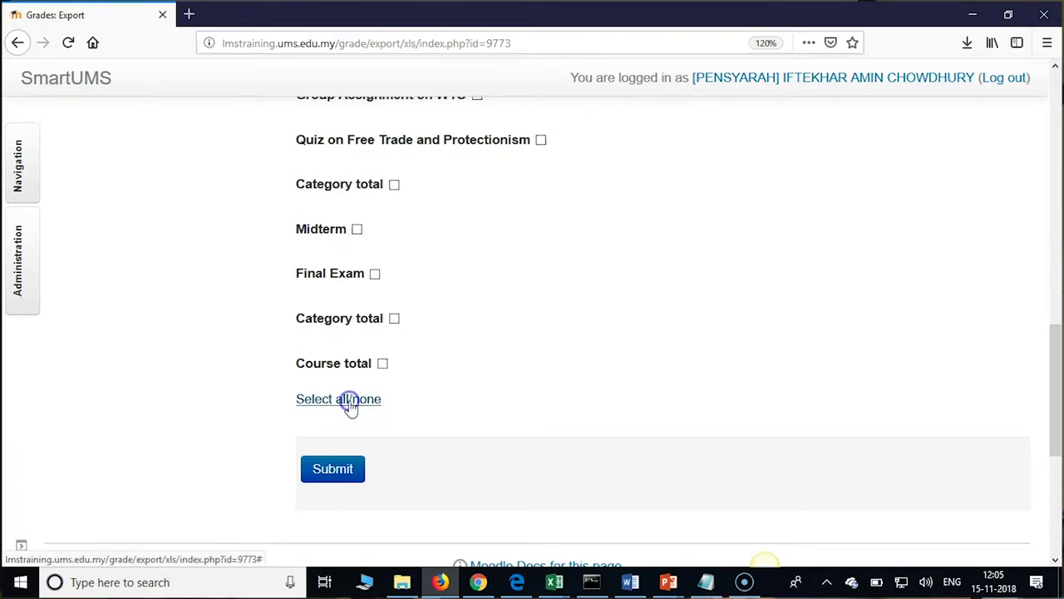
# - Include the Midterm and Final Exam grade items in the export
pyautogui.scroll(1, 528, 382)
pyautogui.scroll(1, 528, 382)
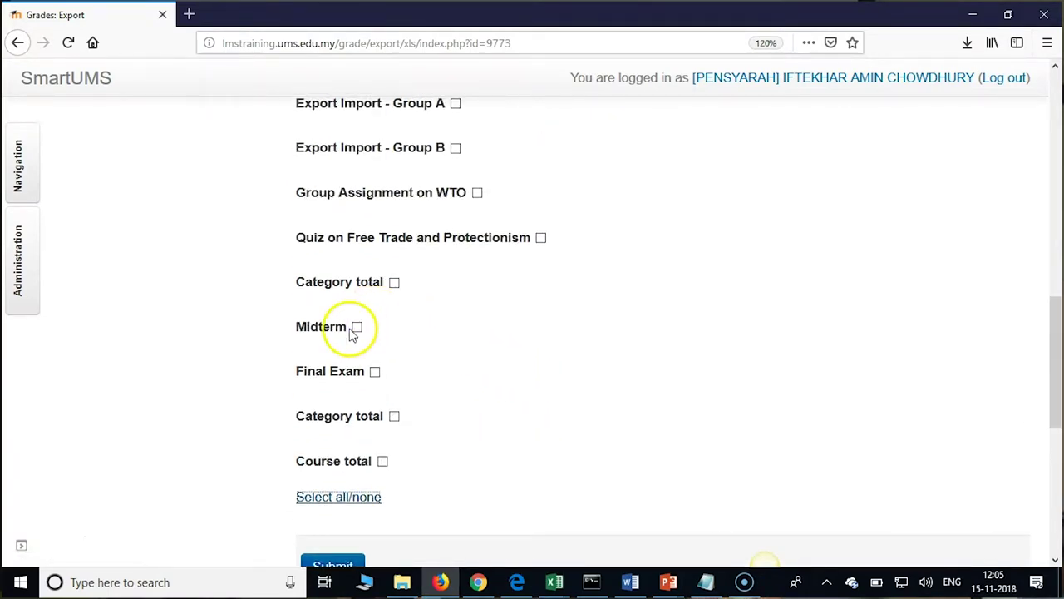
pyautogui.click(356, 328)
pyautogui.scroll(3, 487, 357)
pyautogui.scroll(1, 488, 363)
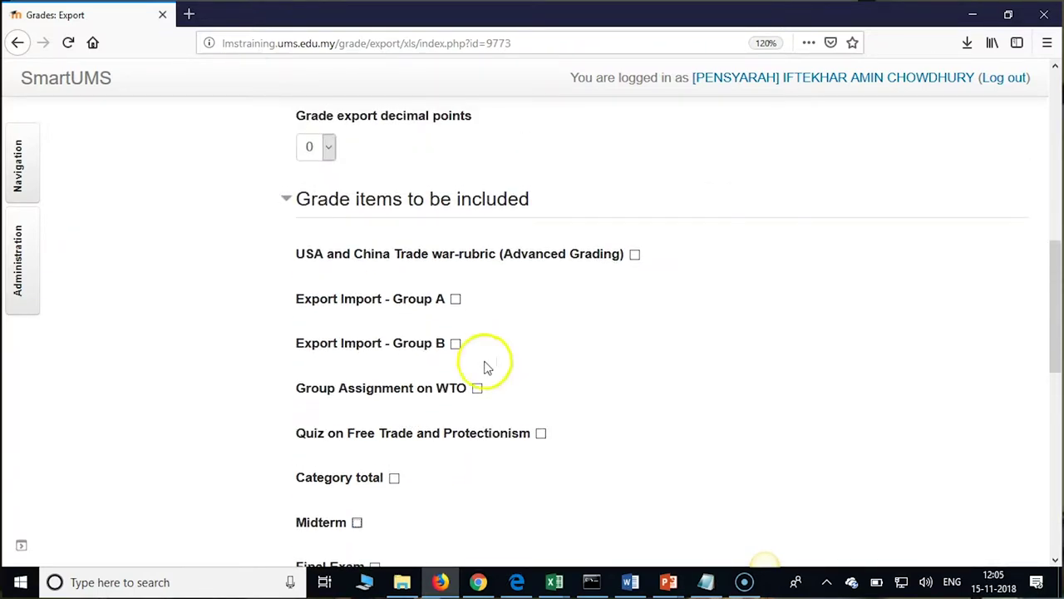
pyautogui.scroll(-4, 435, 462)
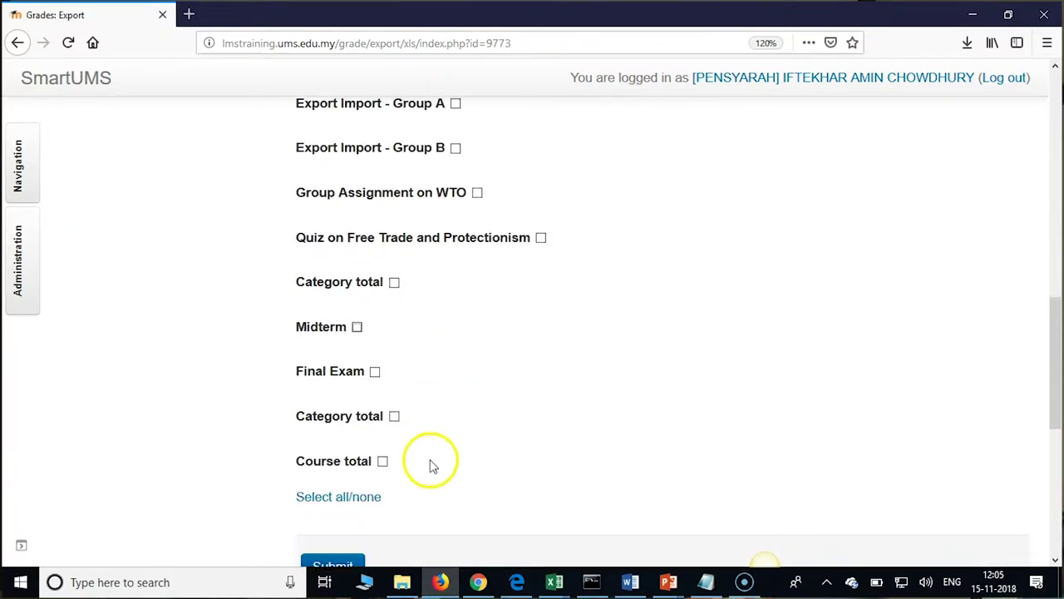
pyautogui.click(358, 329)
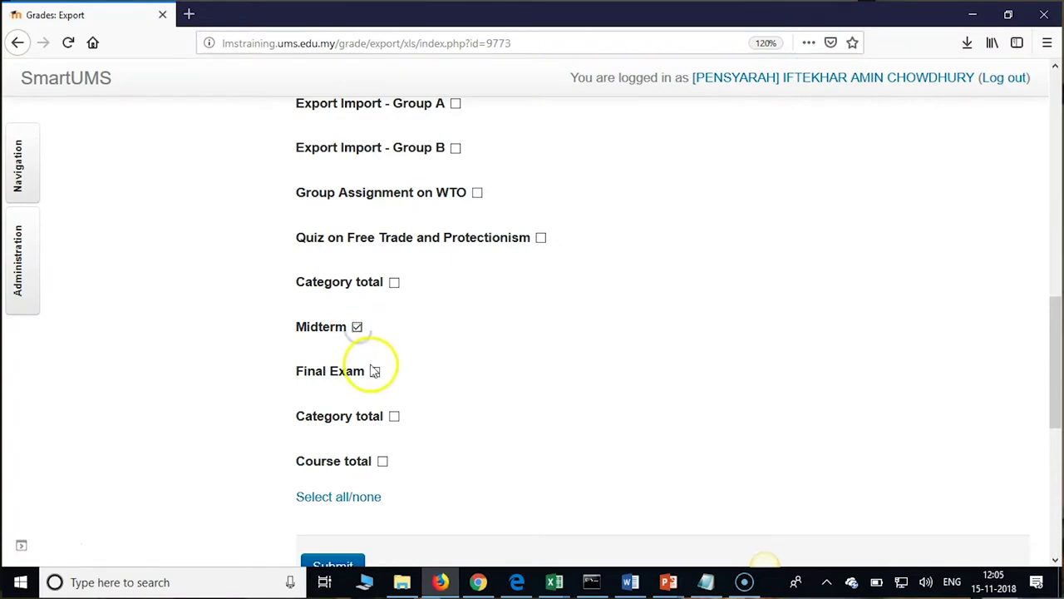
pyautogui.click(375, 373)
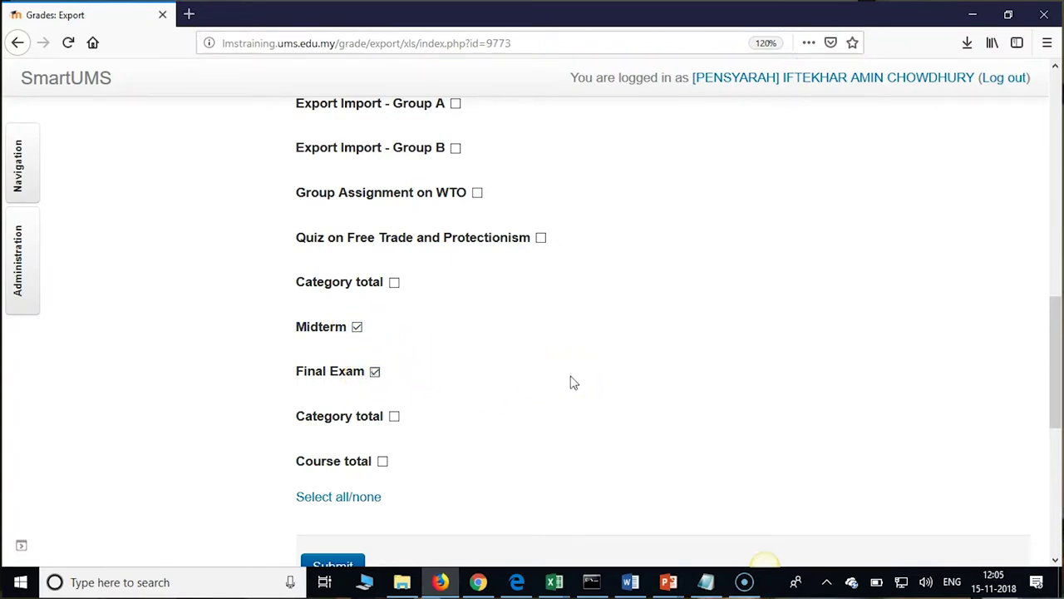
# - Submit the export options to generate the preview of the Excel export
pyautogui.scroll(-2, 572, 382)
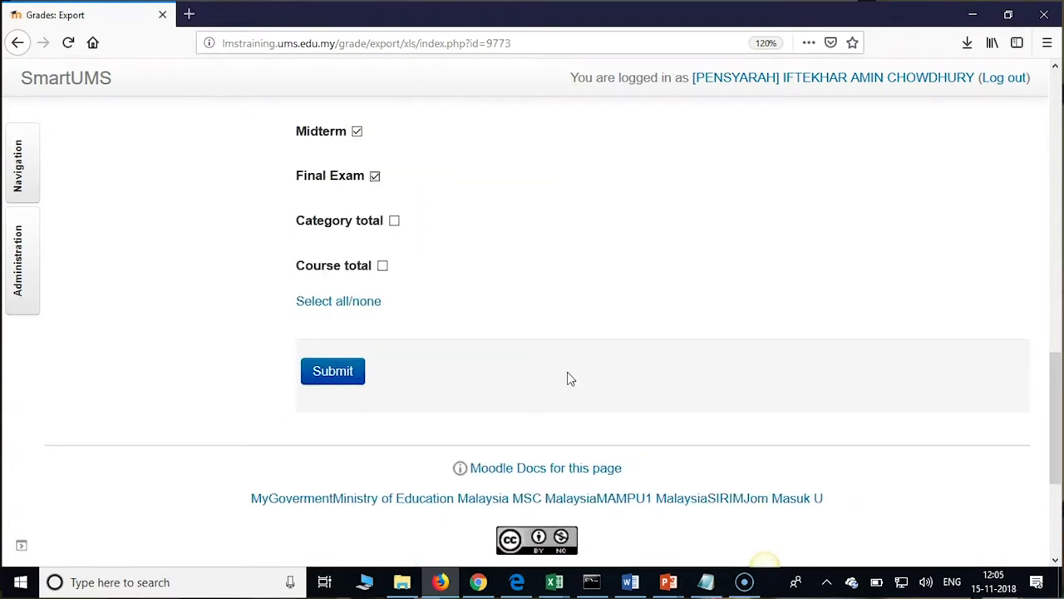
pyautogui.scroll(1, 569, 385)
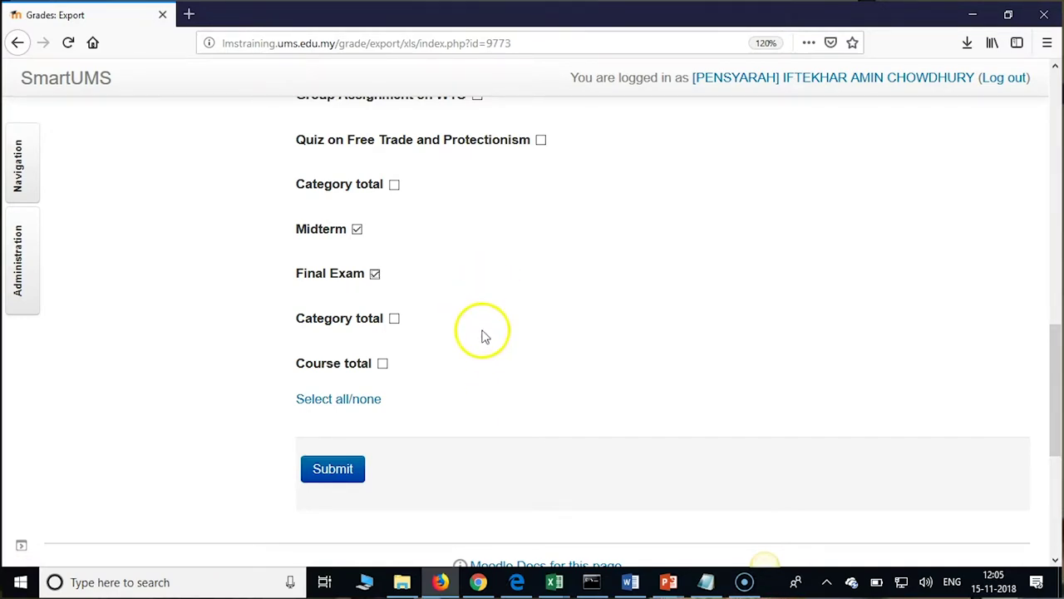
pyautogui.click(349, 478)
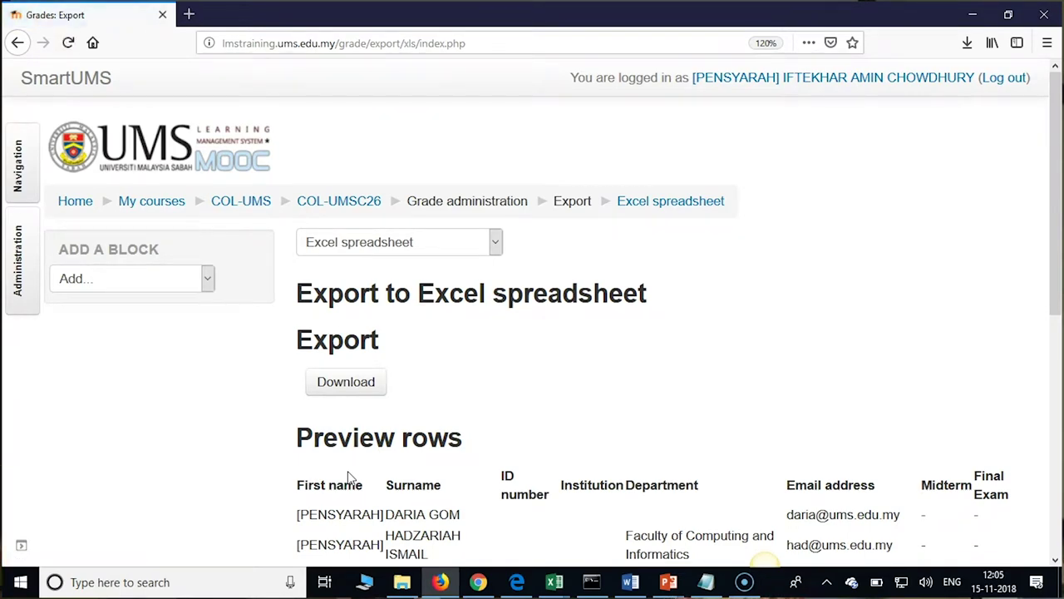
# - Review the preview rows and download the grades as an Excel file
pyautogui.scroll(-2, 615, 391)
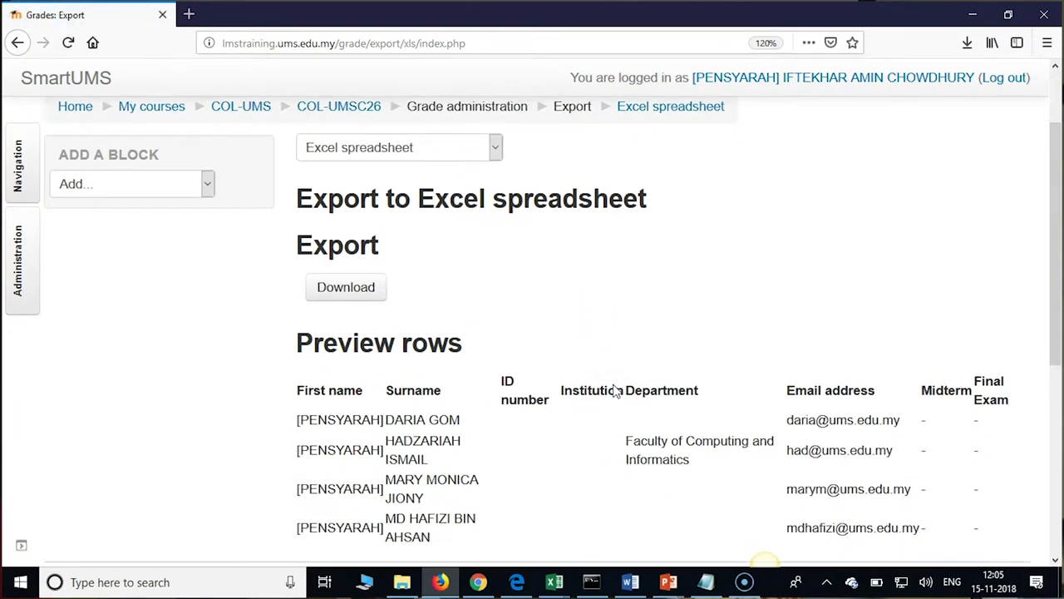
pyautogui.scroll(-2, 615, 391)
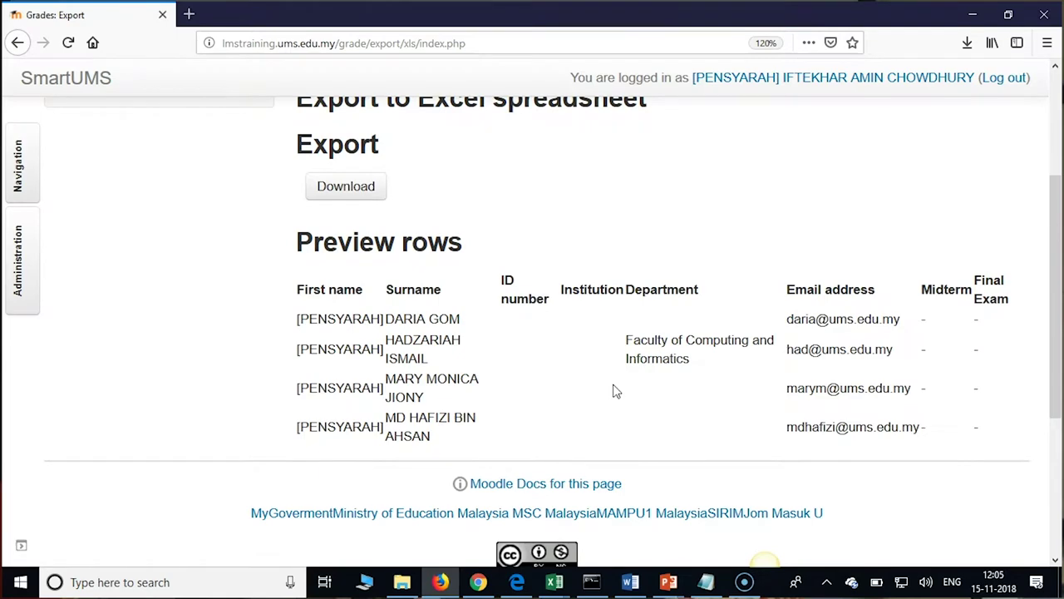
pyautogui.scroll(4, 615, 391)
pyautogui.click(345, 381)
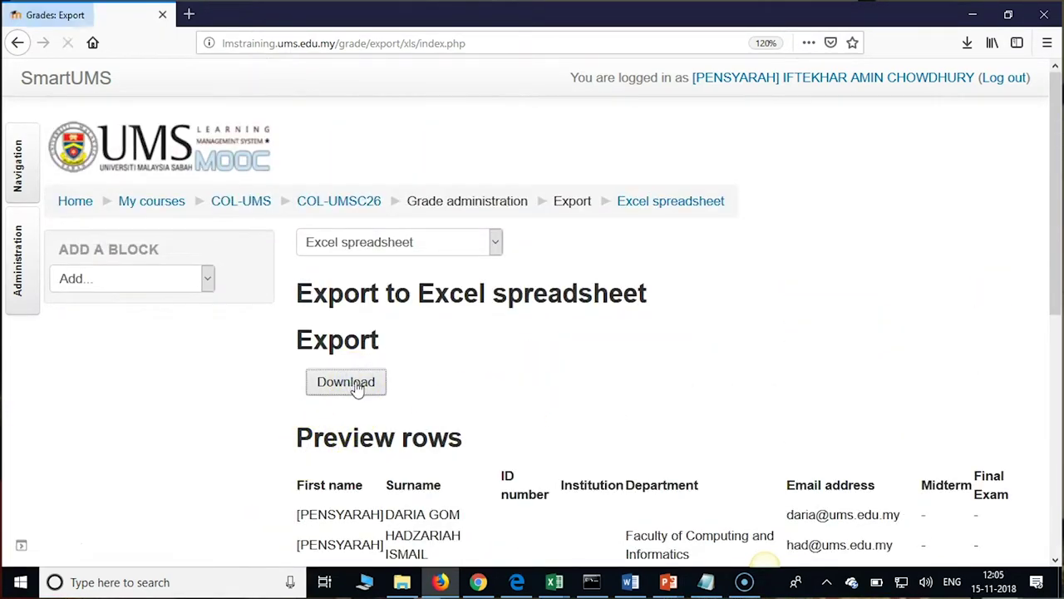
pyautogui.click(613, 378)
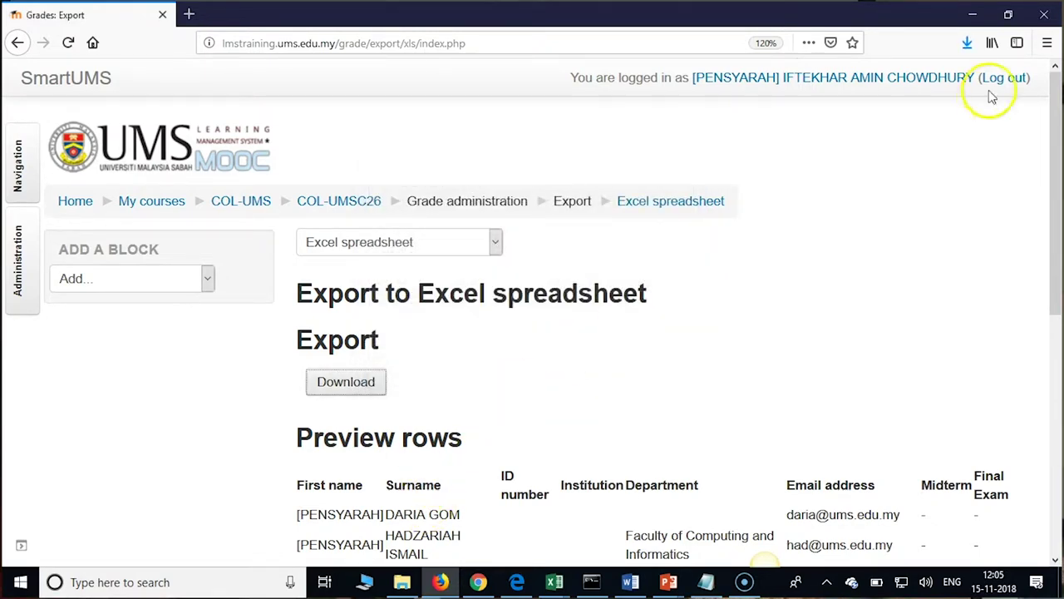
# - Open the downloaded COL-UMSC26 Grades.xlsx in Excel and enable editing
pyautogui.click(967, 43)
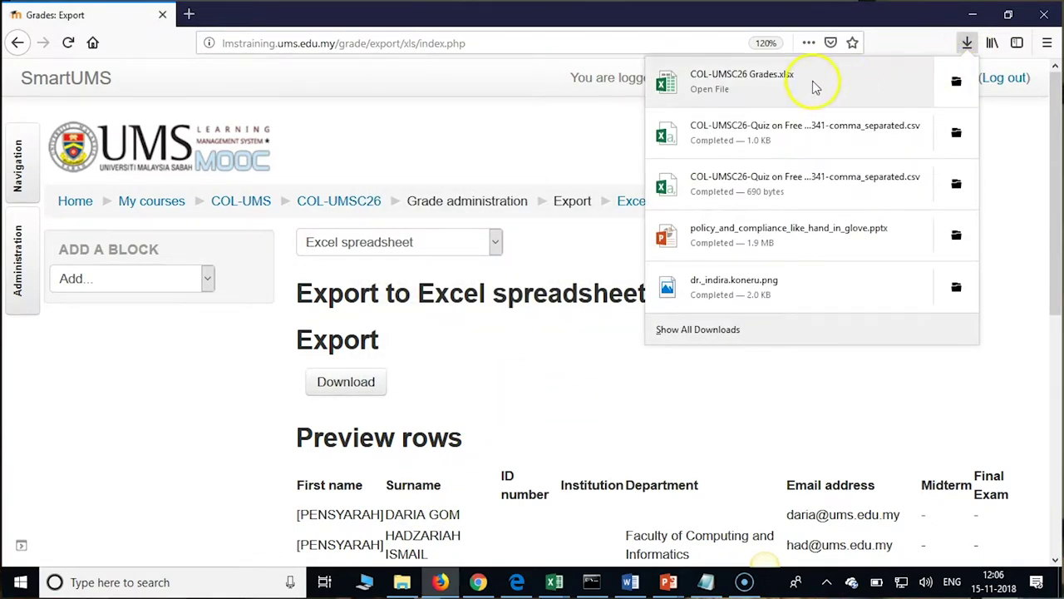
pyautogui.click(813, 83)
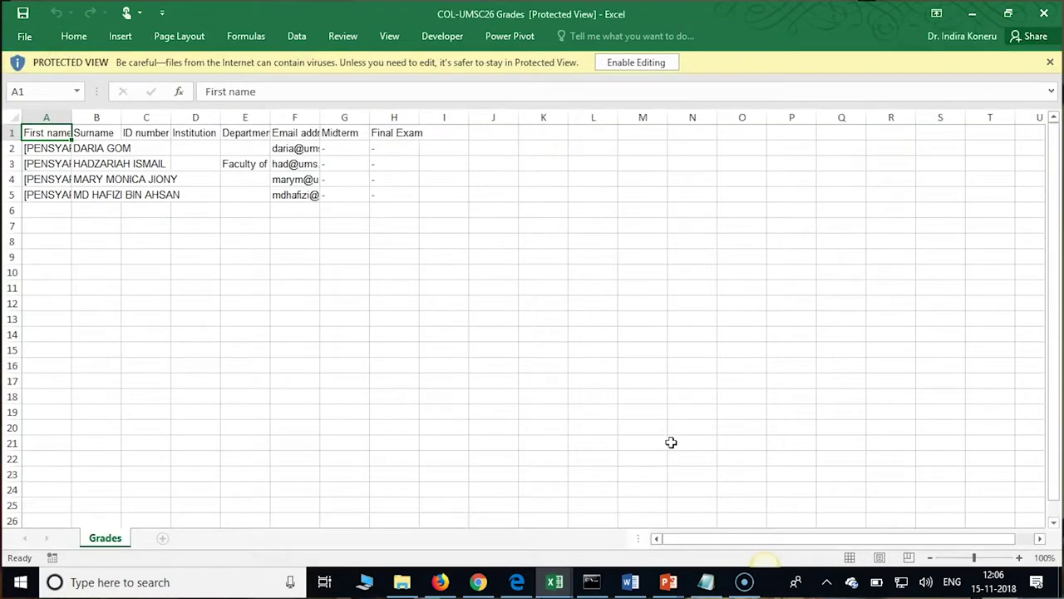
pyautogui.click(636, 64)
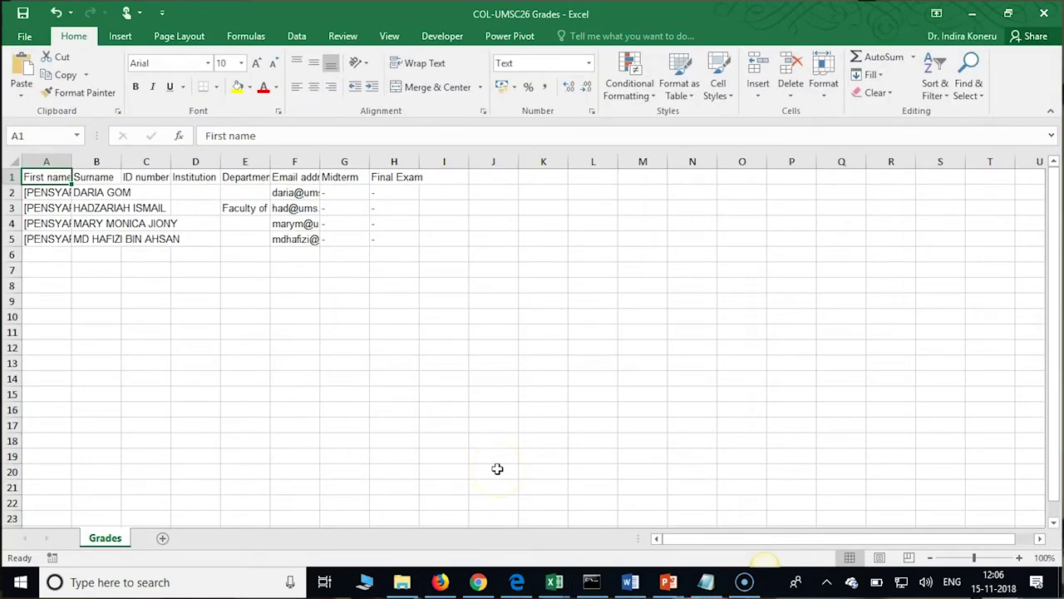
# - Close the COL-UMSC26 Grades workbook, leaving the other Excel workbooks open
pyautogui.click(440, 582)
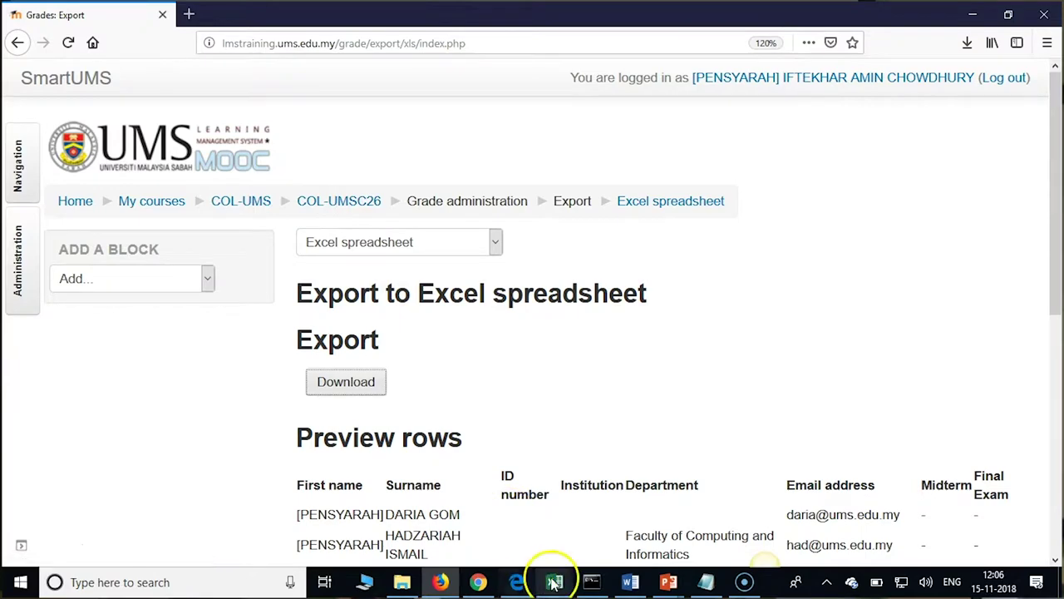
pyautogui.moveTo(554, 582)
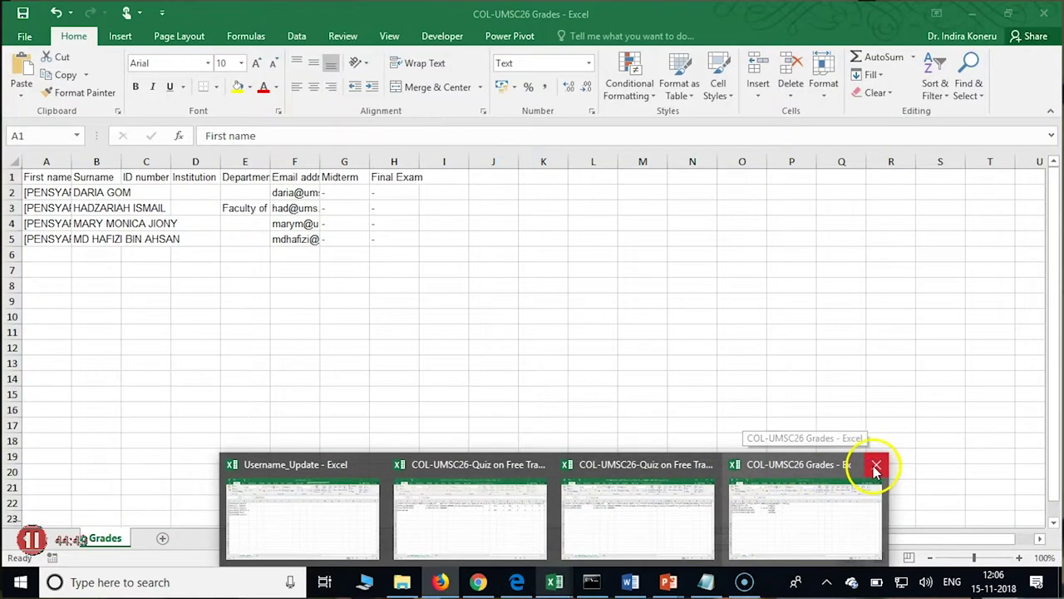
pyautogui.click(875, 468)
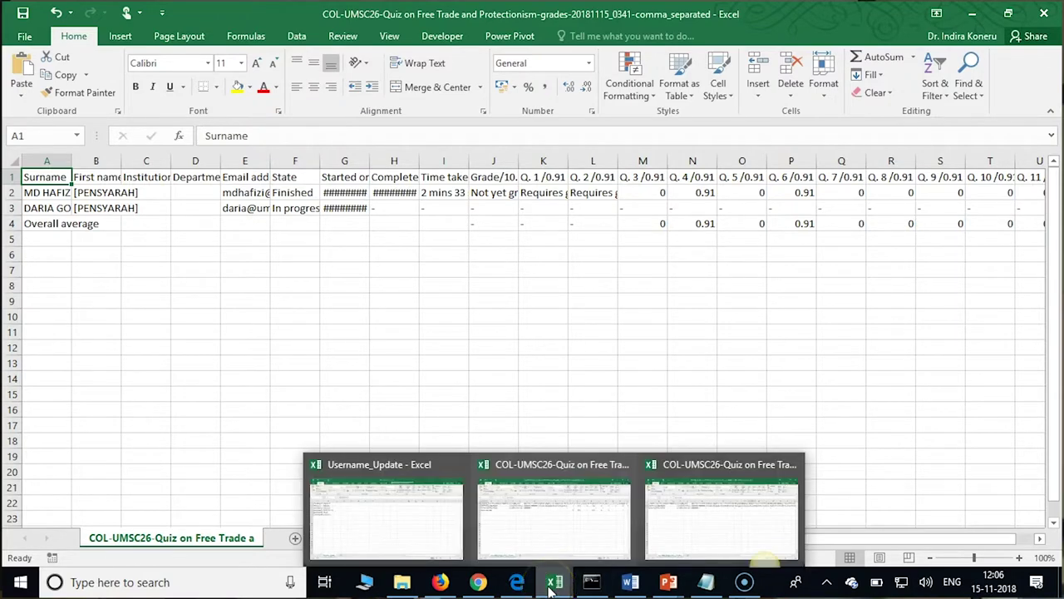
# - Switch to Firefox and return to the COL-UMSC26 course page
pyautogui.click(441, 581)
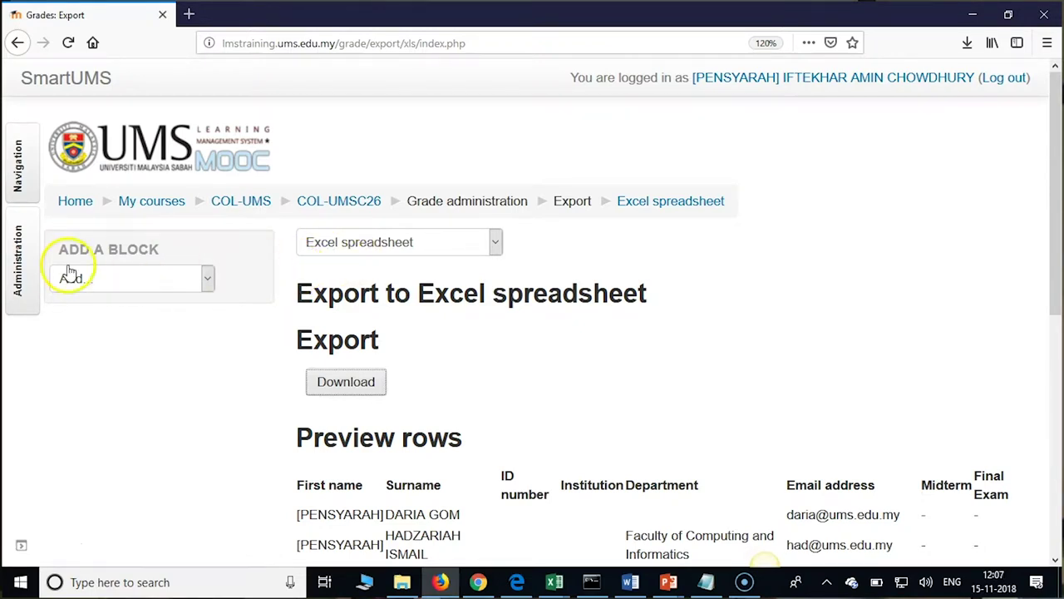
pyautogui.click(18, 265)
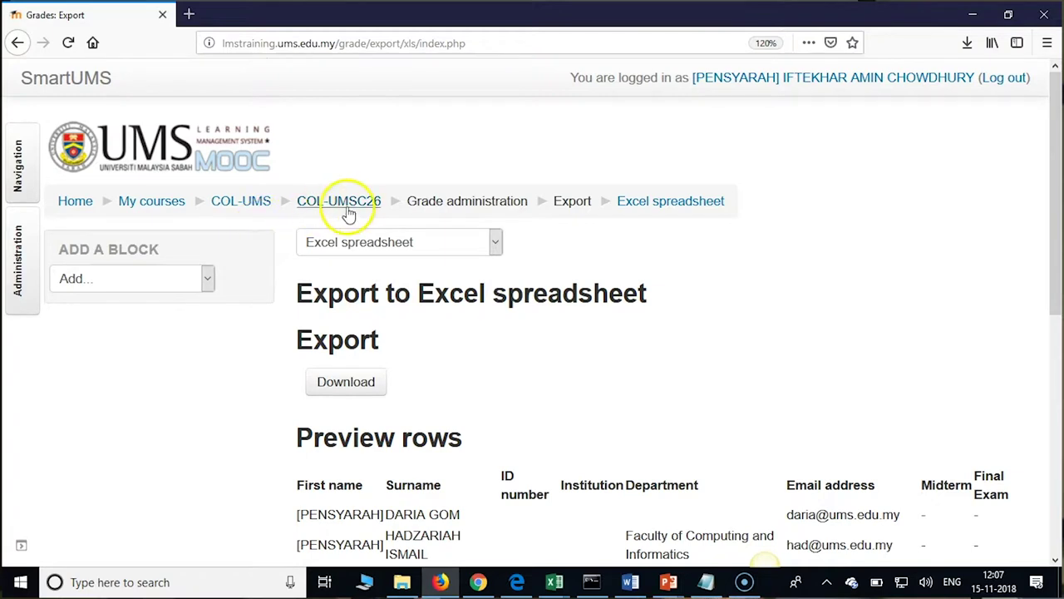
pyautogui.click(348, 208)
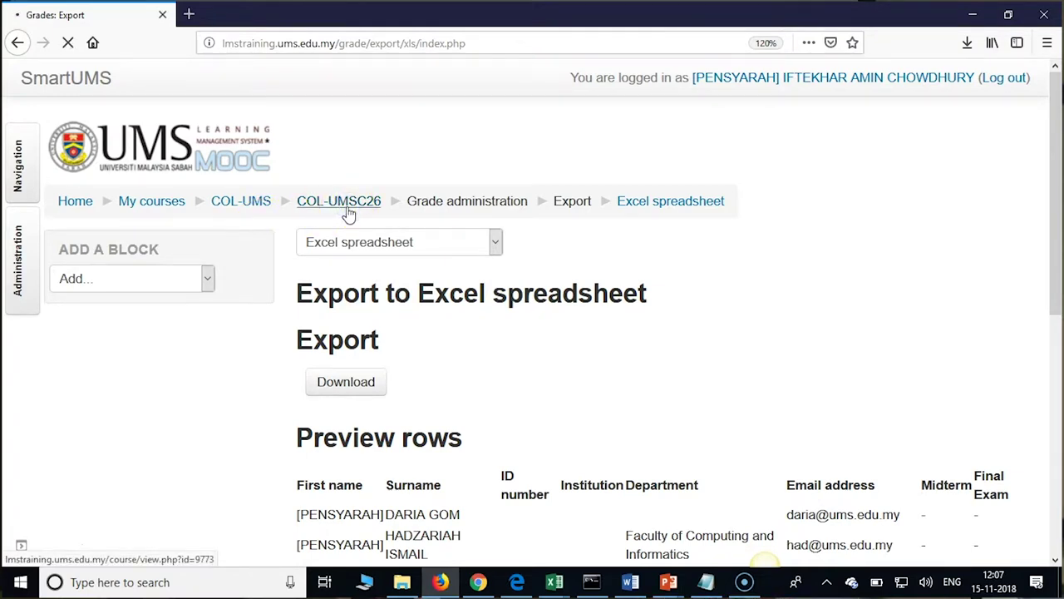
pyautogui.click(473, 247)
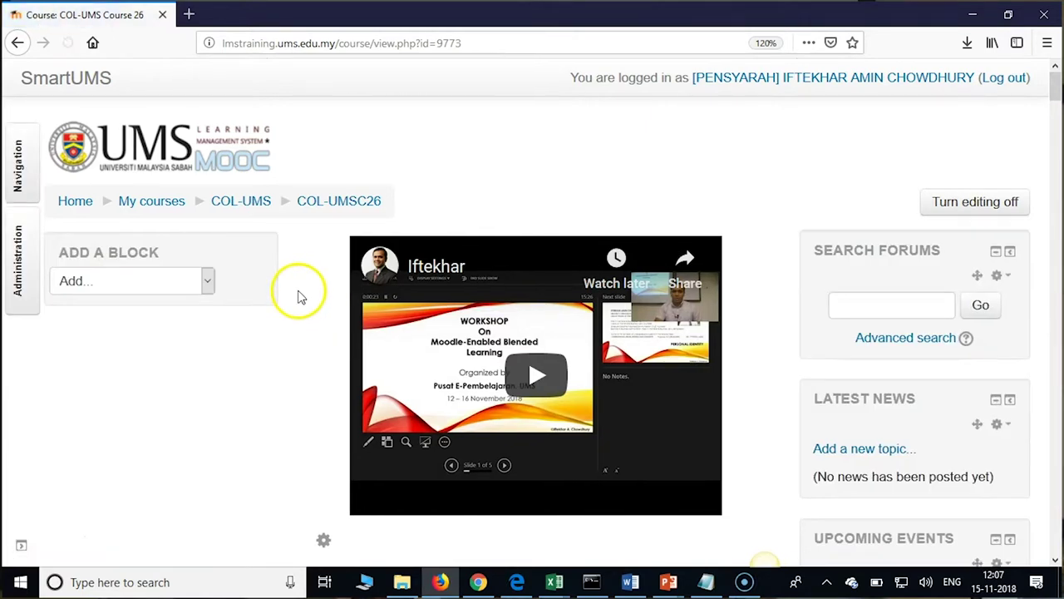
# - Open the course's grades and go to the Excel spreadsheet export page
pyautogui.click(27, 280)
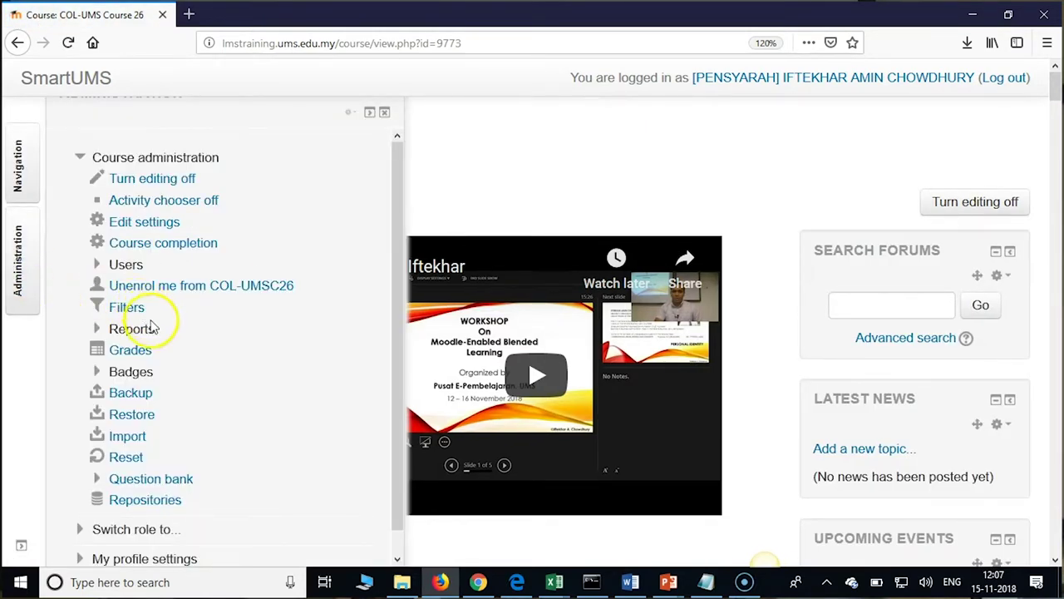
pyautogui.click(138, 352)
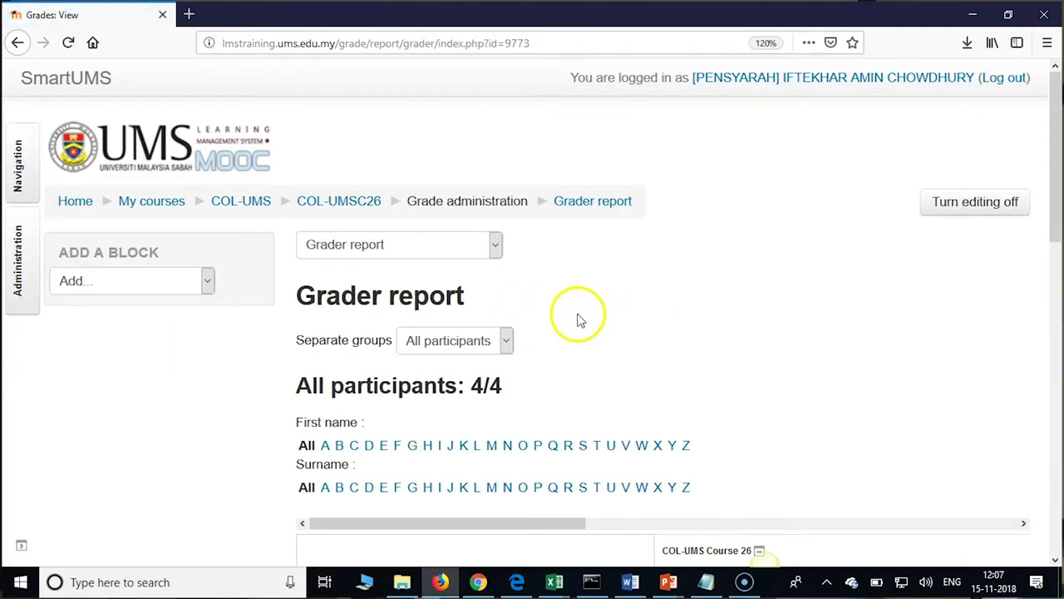
pyautogui.click(496, 244)
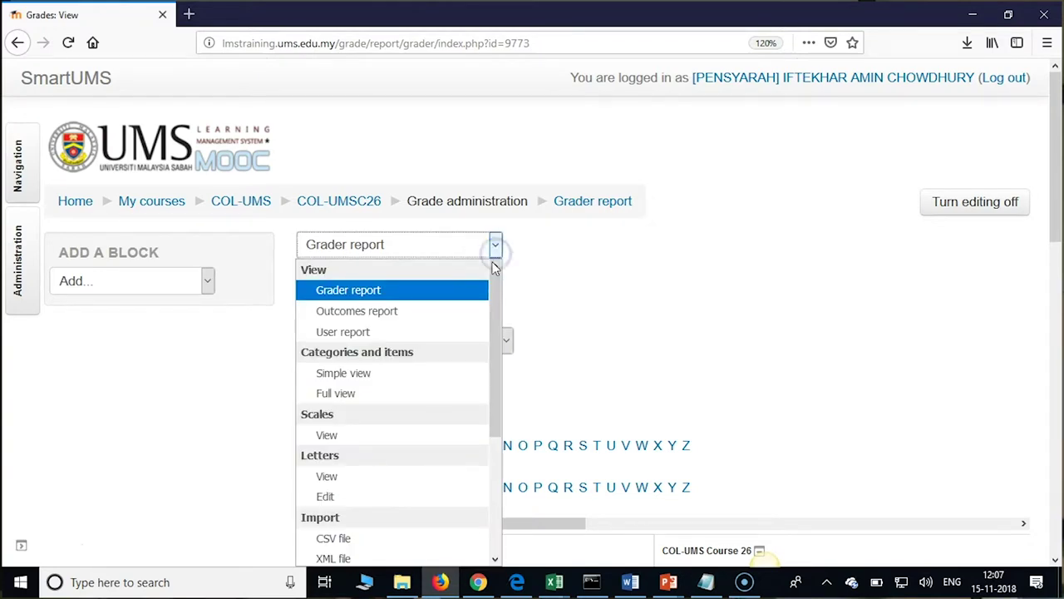
pyautogui.moveTo(491, 304); pyautogui.dragTo(485, 432)
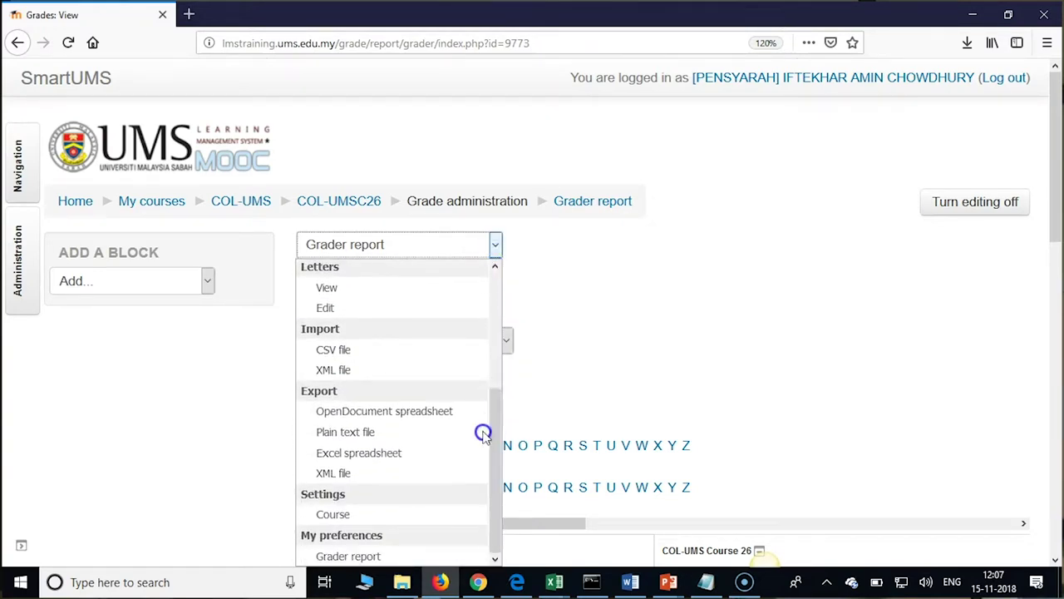
pyautogui.click(355, 459)
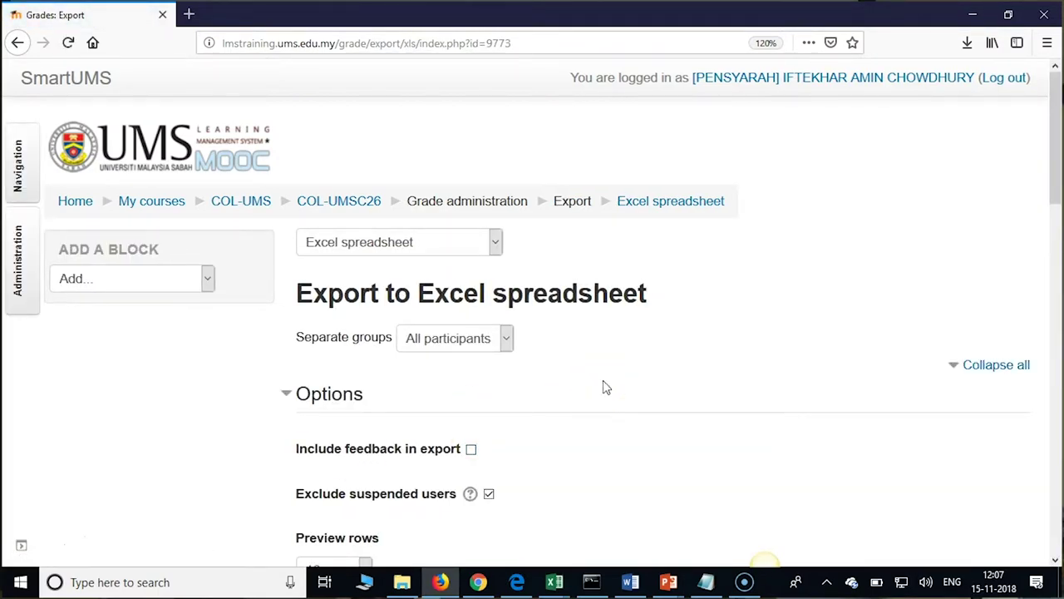
# - Limit the exported grade items to Midterm and Final Exam and submit the export options
pyautogui.scroll(-10, 606, 388)
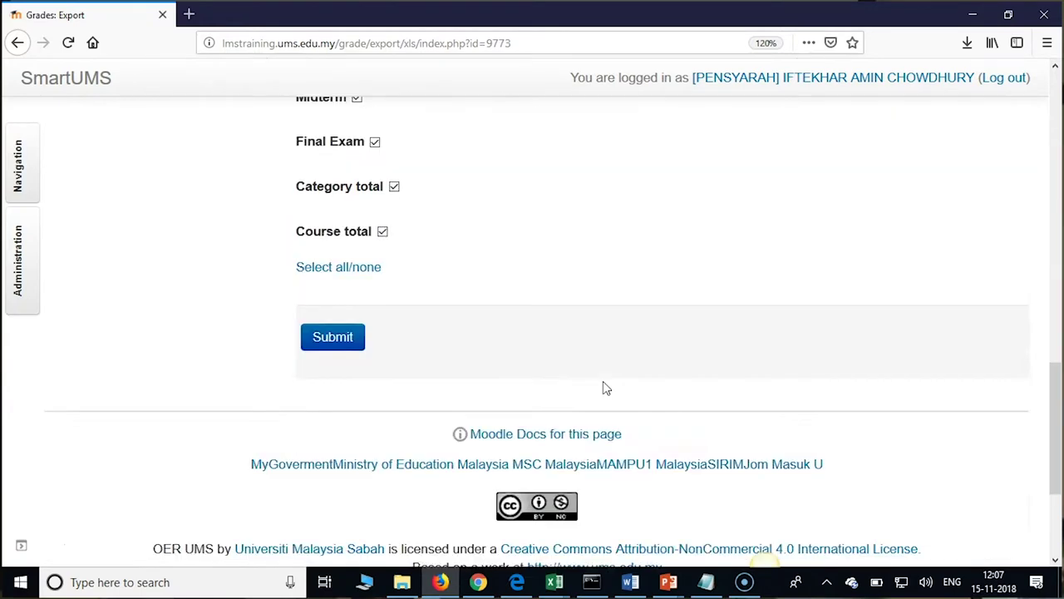
pyautogui.scroll(4, 604, 386)
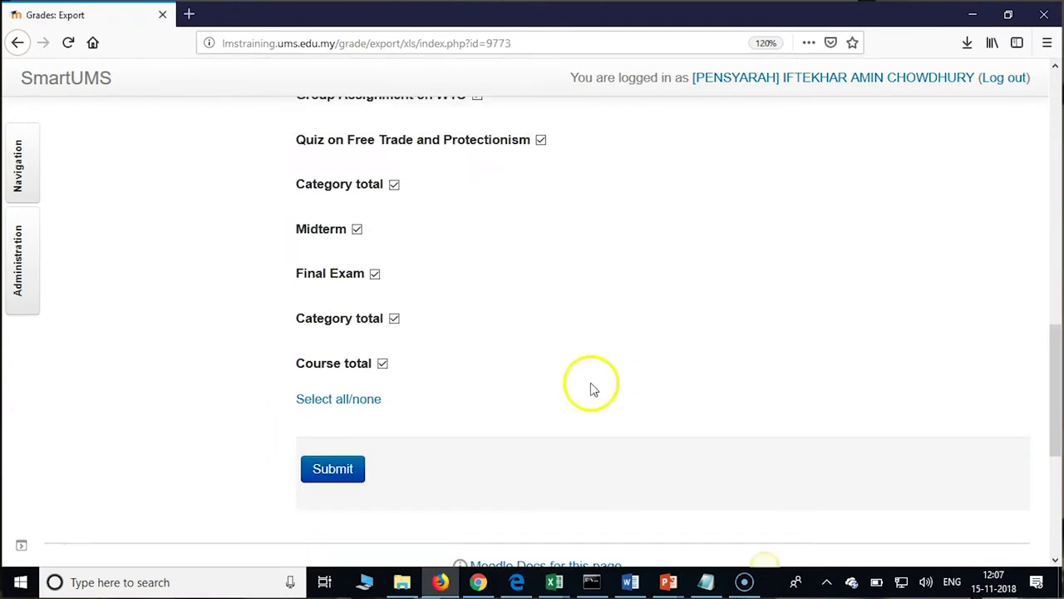
pyautogui.click(353, 404)
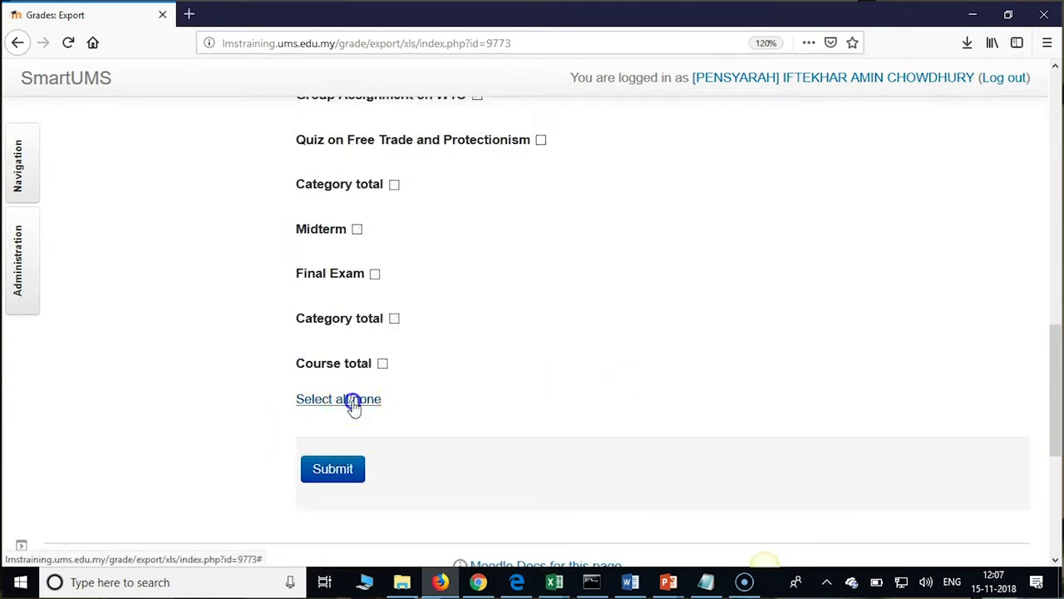
pyautogui.click(375, 275)
pyautogui.click(356, 229)
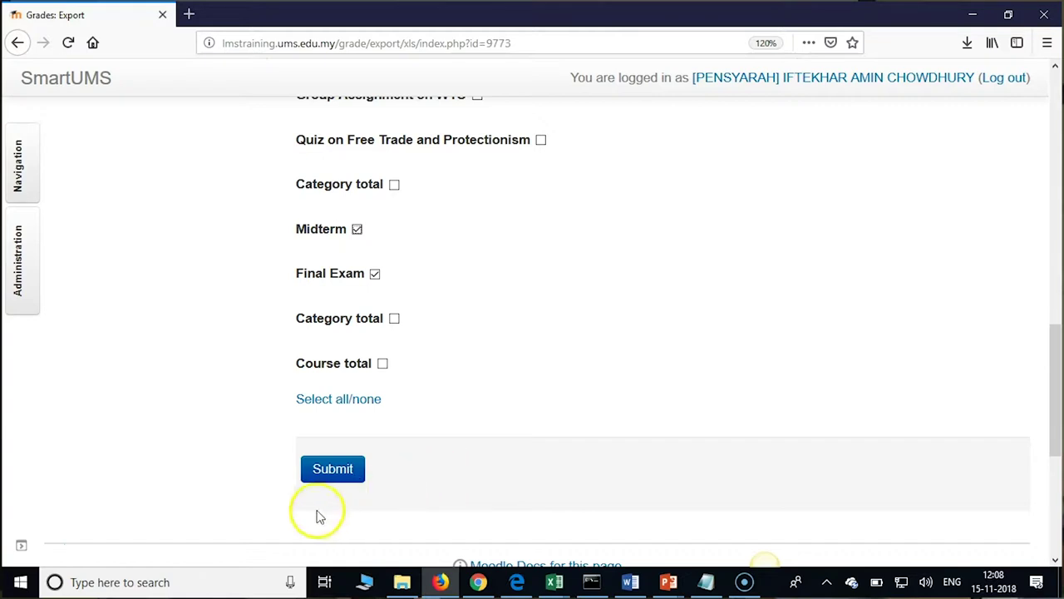
pyautogui.click(331, 471)
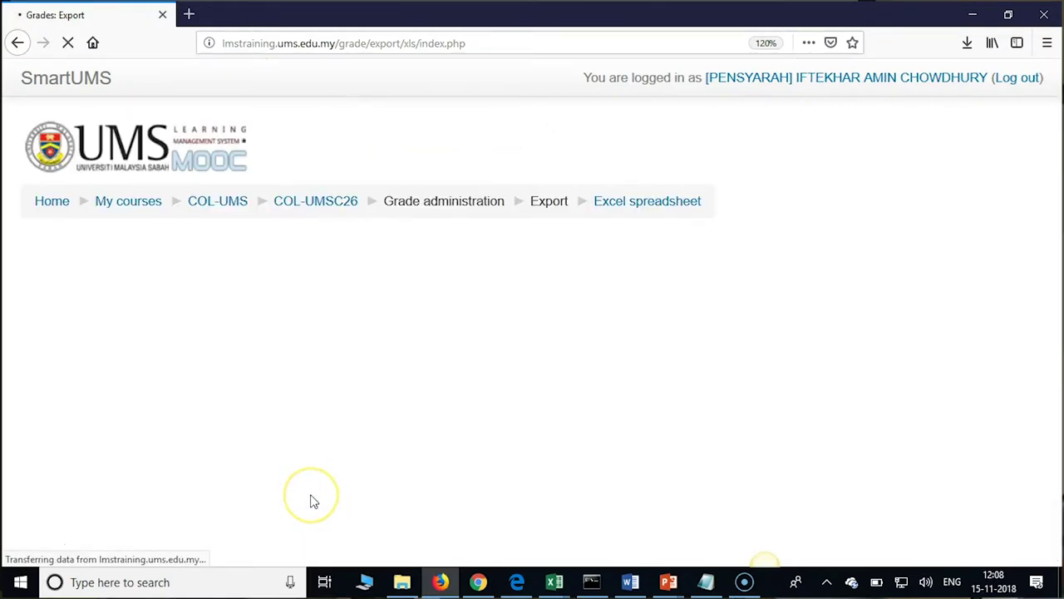
# - Download the previewed Midterm and Final Exam grades as an Excel file
pyautogui.scroll(-3, 601, 374)
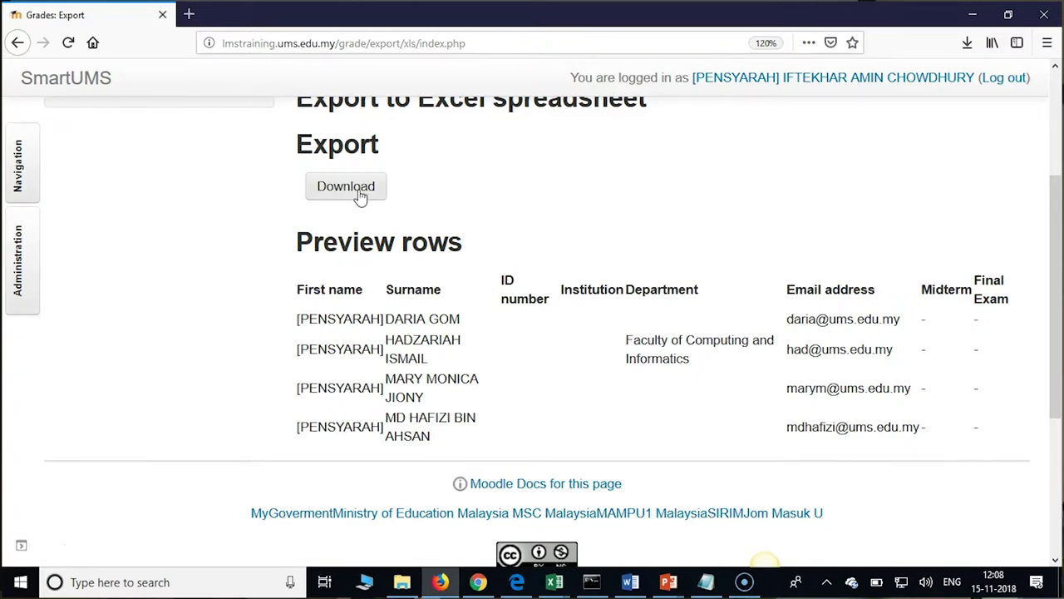
pyautogui.click(360, 193)
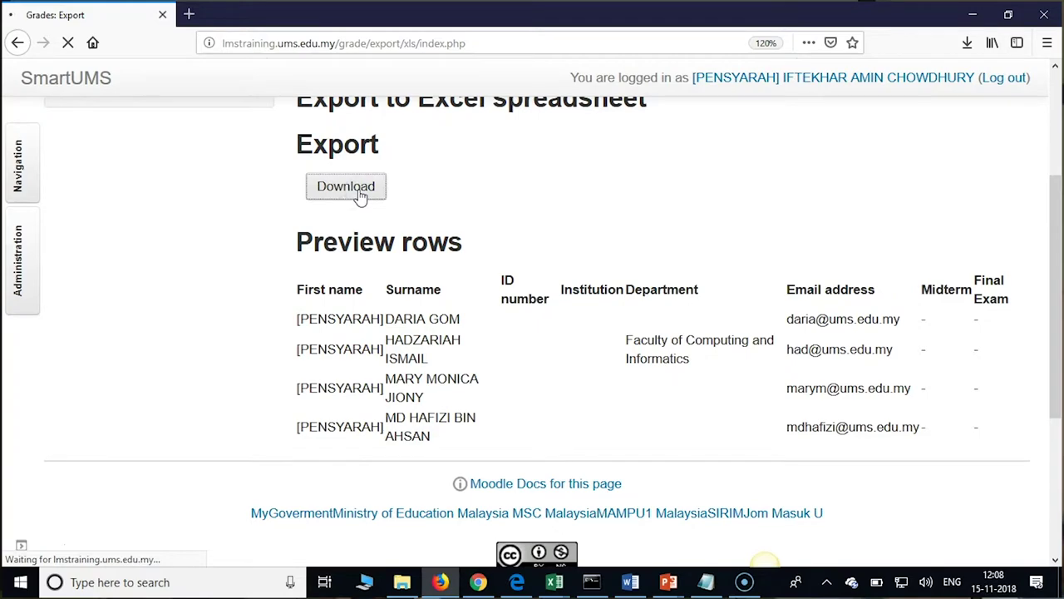
pyautogui.click(592, 372)
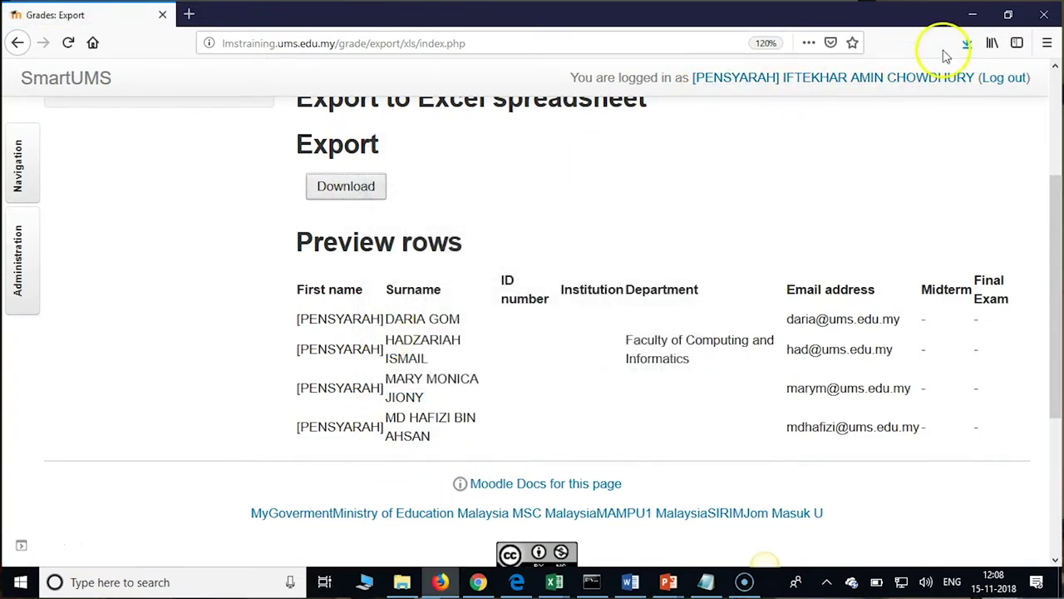
# - Open the downloaded COL-UMSC26 Grades(1).xlsx in Excel and enable editing
pyautogui.click(977, 46)
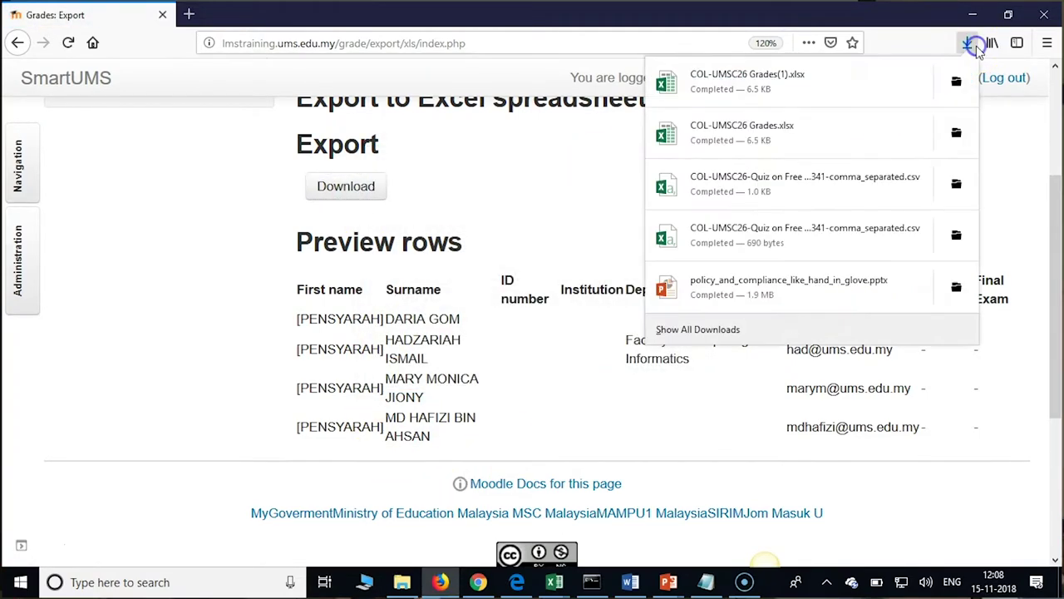
pyautogui.click(786, 89)
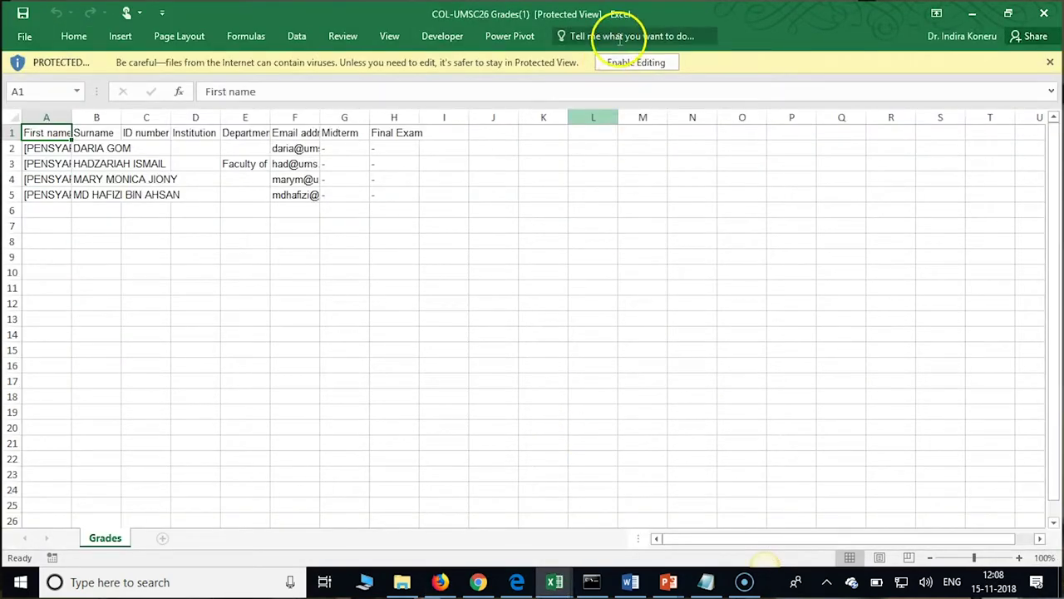
pyautogui.click(636, 63)
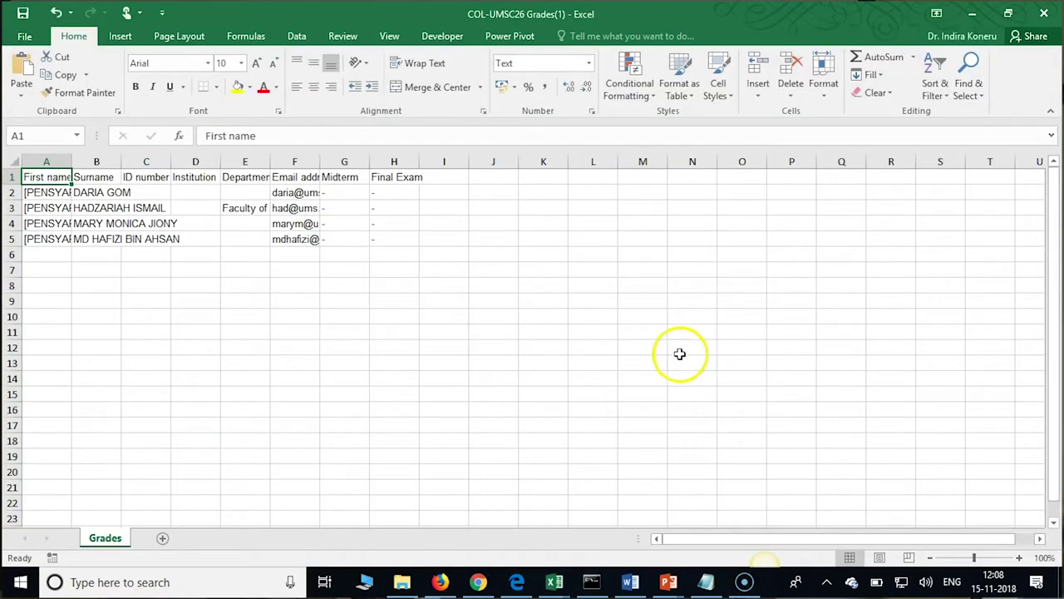
# - Enter the Midterm grades 30, 35, 32 and 31 for the four students in cells G2 to G5
pyautogui.click(352, 197)
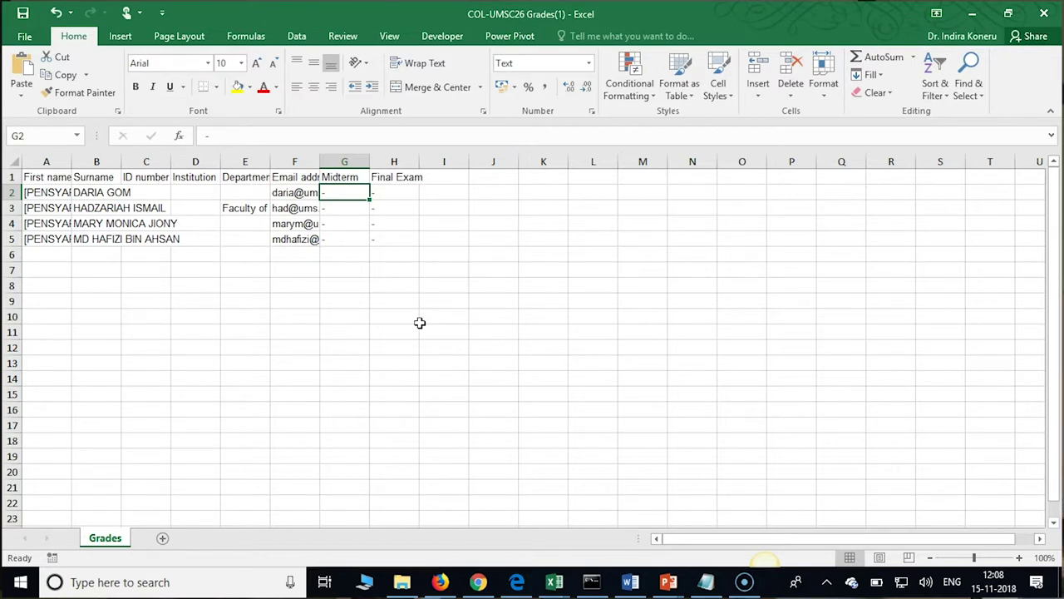
pyautogui.write('30')
pyautogui.press('Return')
pyautogui.write('35')
pyautogui.press('Return')
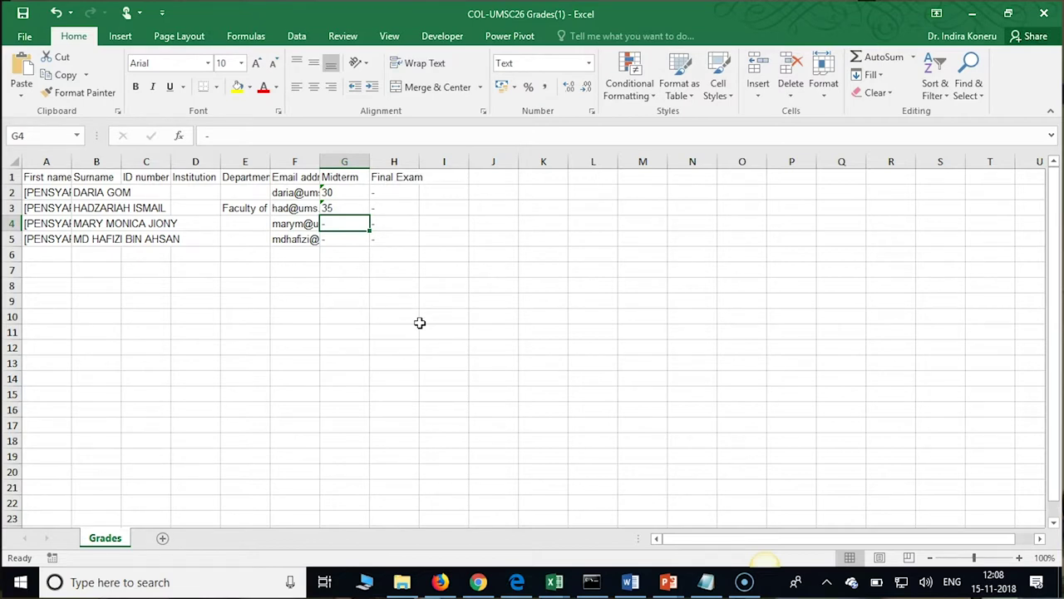
pyautogui.write('32')
pyautogui.press('Return')
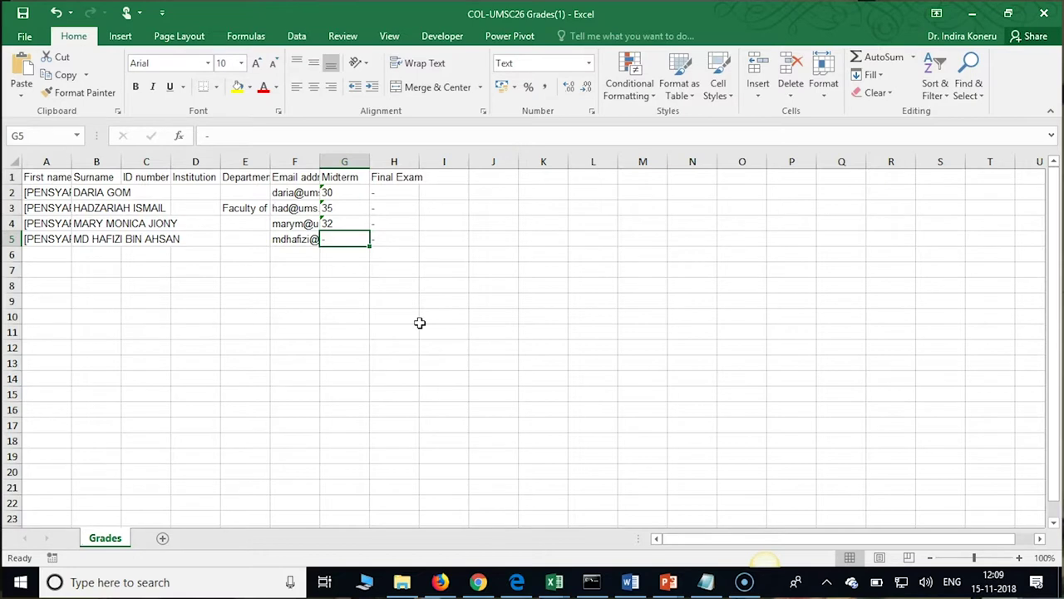
pyautogui.write('35')
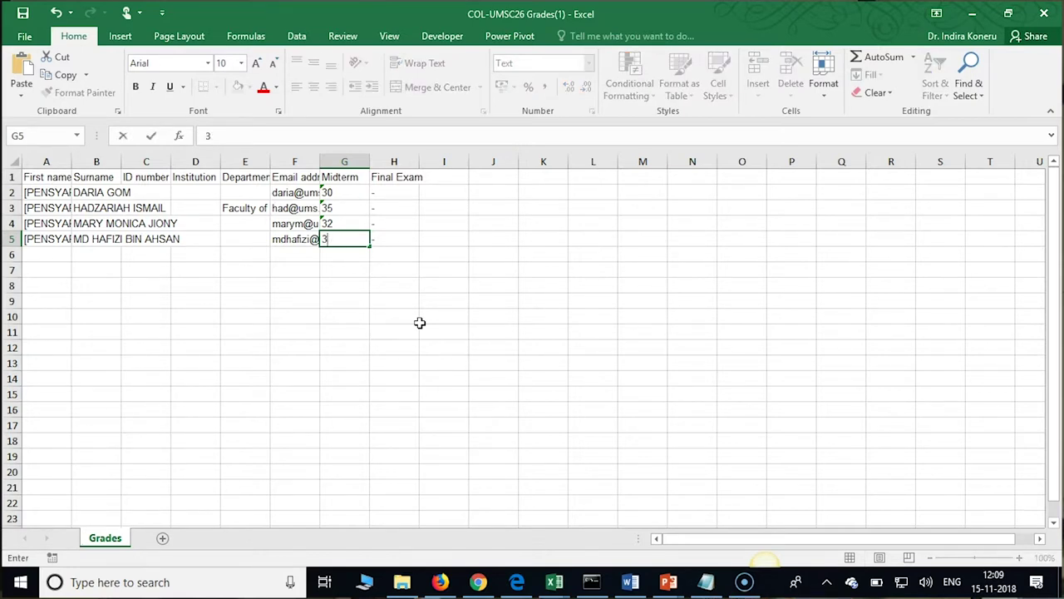
pyautogui.press('Tab')
# - Enter the Final Exam grades 75, 72, 79 and 82 in cells H2 to H5 and save the workbook
pyautogui.press('Up')
pyautogui.press('Up')
pyautogui.press('Up')
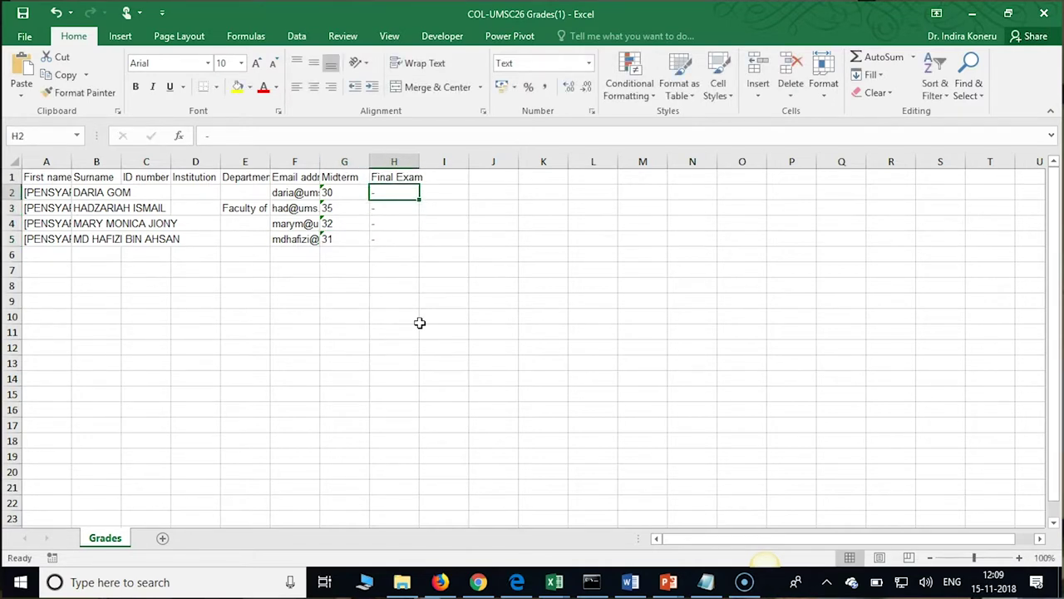
pyautogui.write('75')
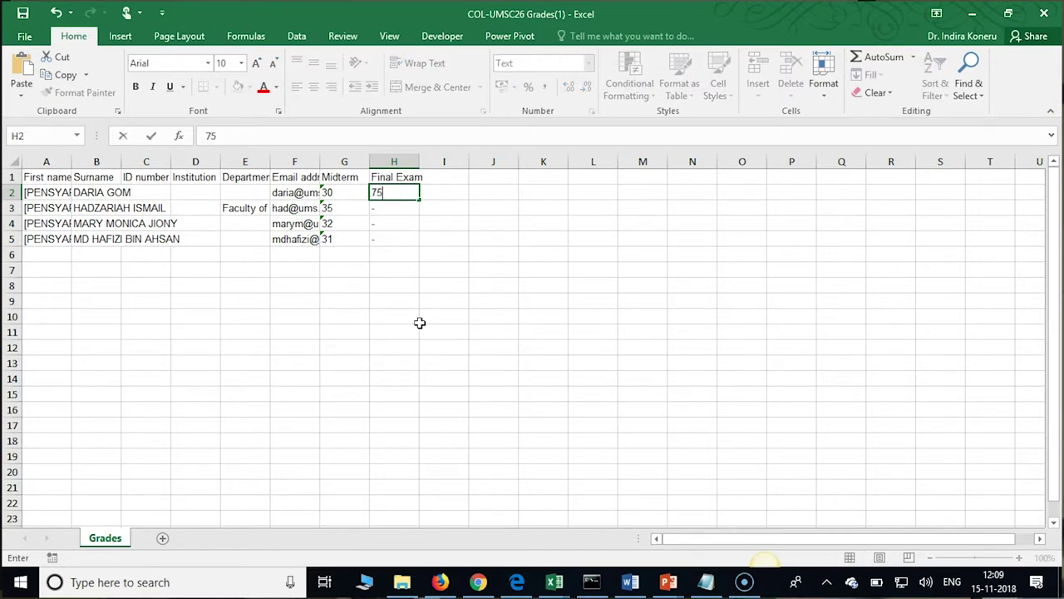
pyautogui.press('Return')
pyautogui.write('72')
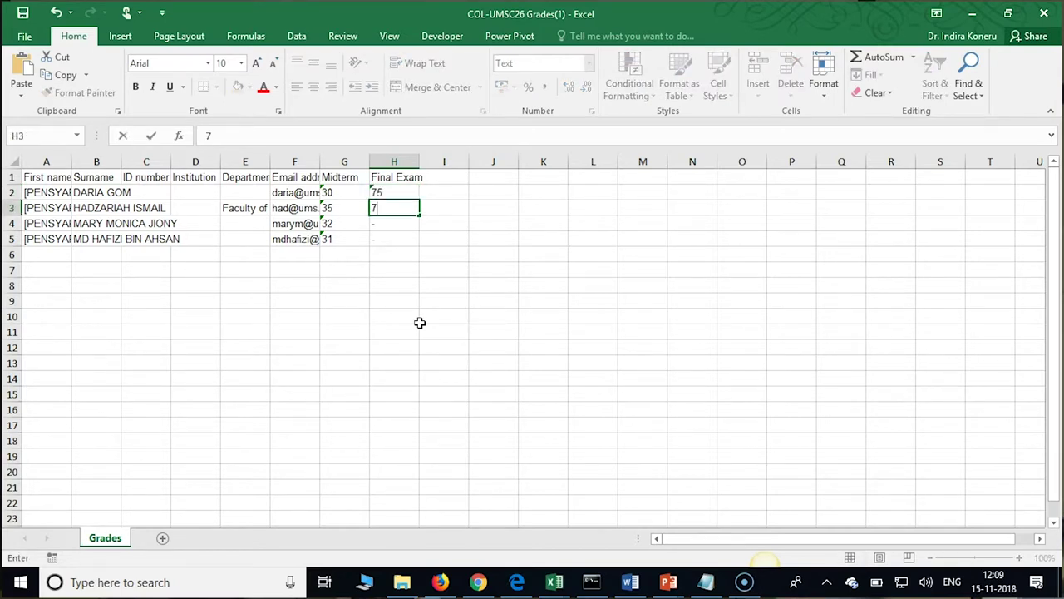
pyautogui.press('Return')
pyautogui.write('79')
pyautogui.press('Return')
pyautogui.write('82')
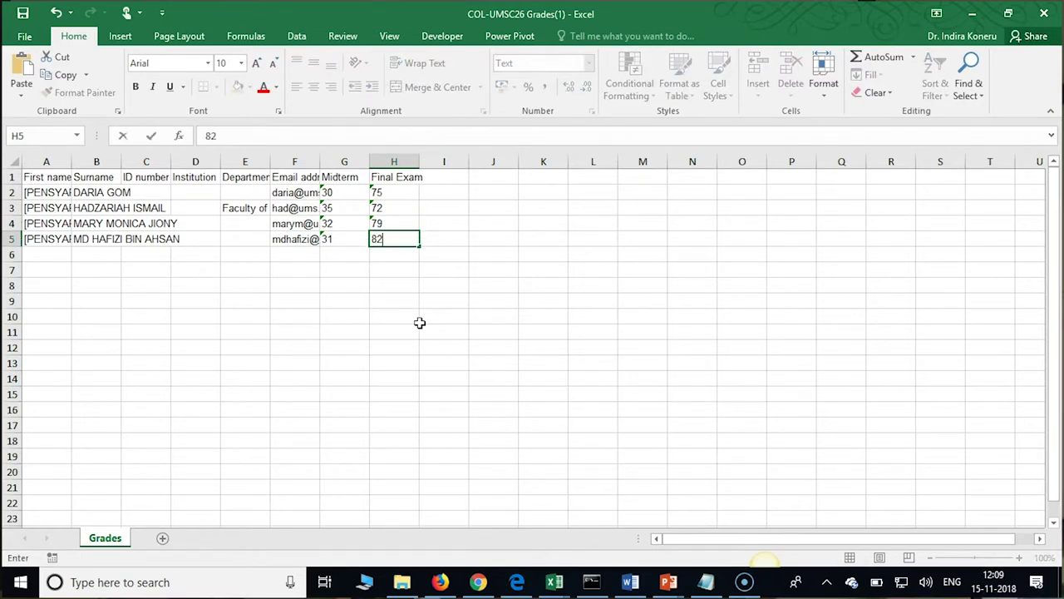
pyautogui.press('Return')
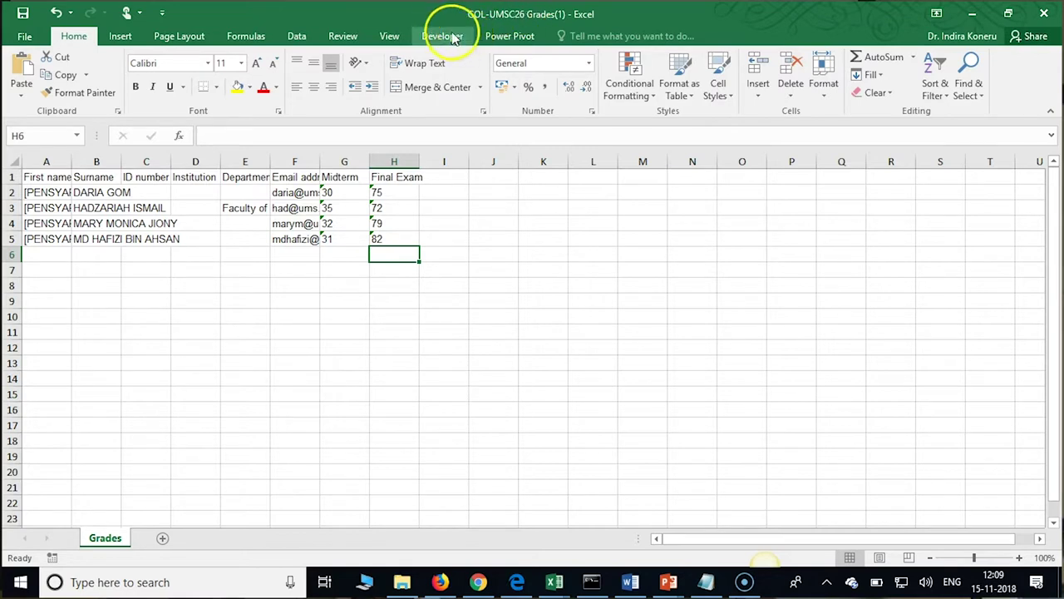
pyautogui.click(22, 16)
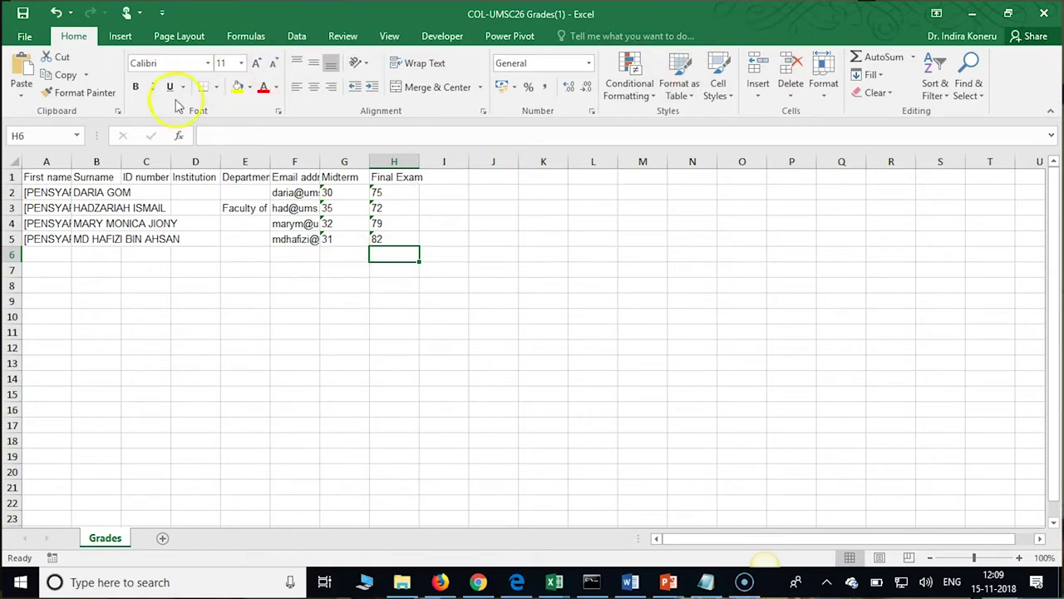
# - Start saving a copy of the workbook with the file type CSV (Comma delimited)
pyautogui.click(25, 35)
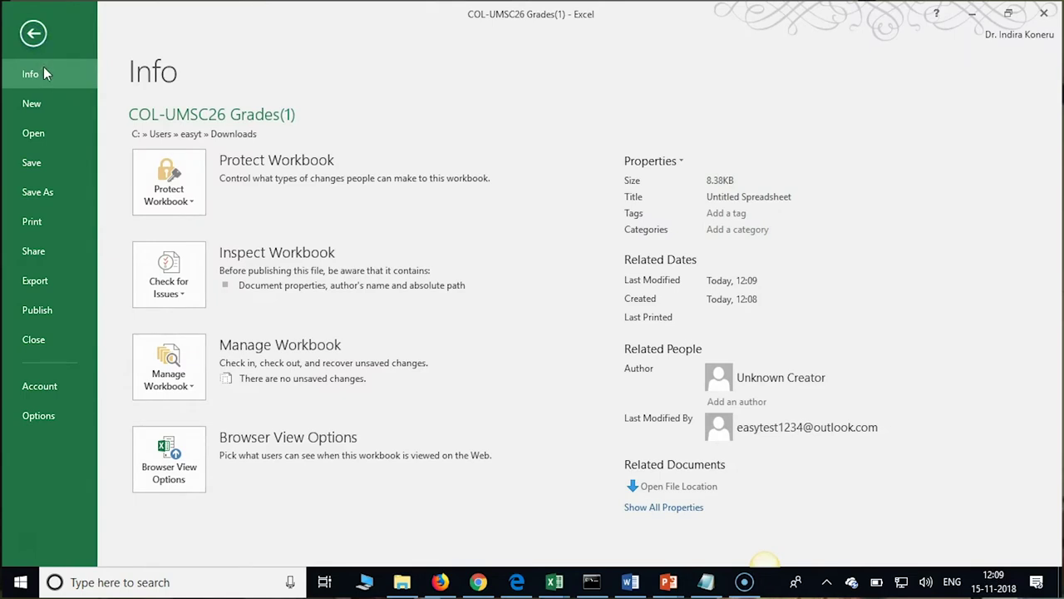
pyautogui.click(36, 193)
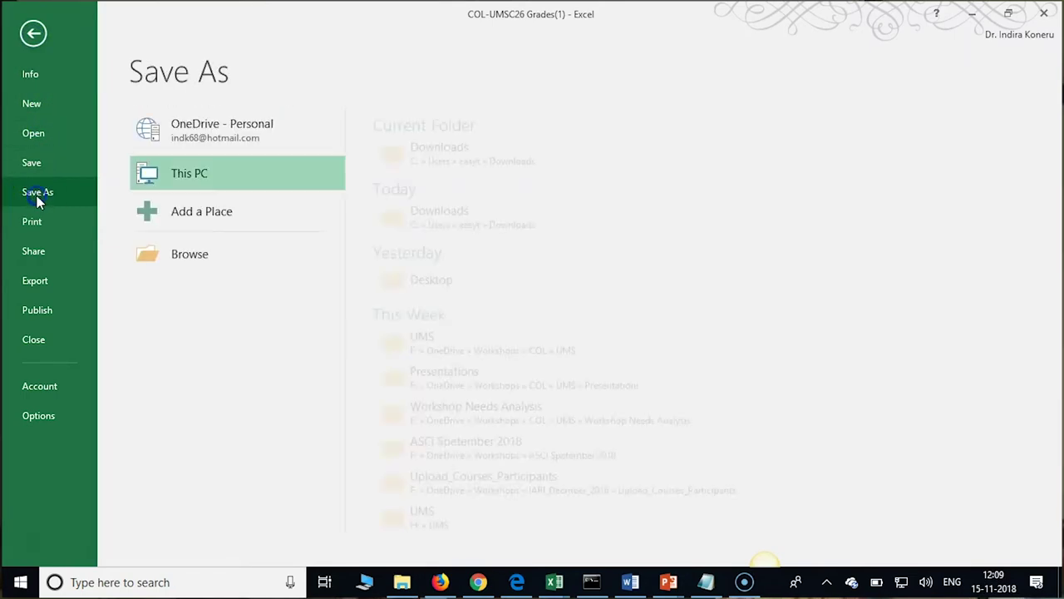
pyautogui.click(219, 257)
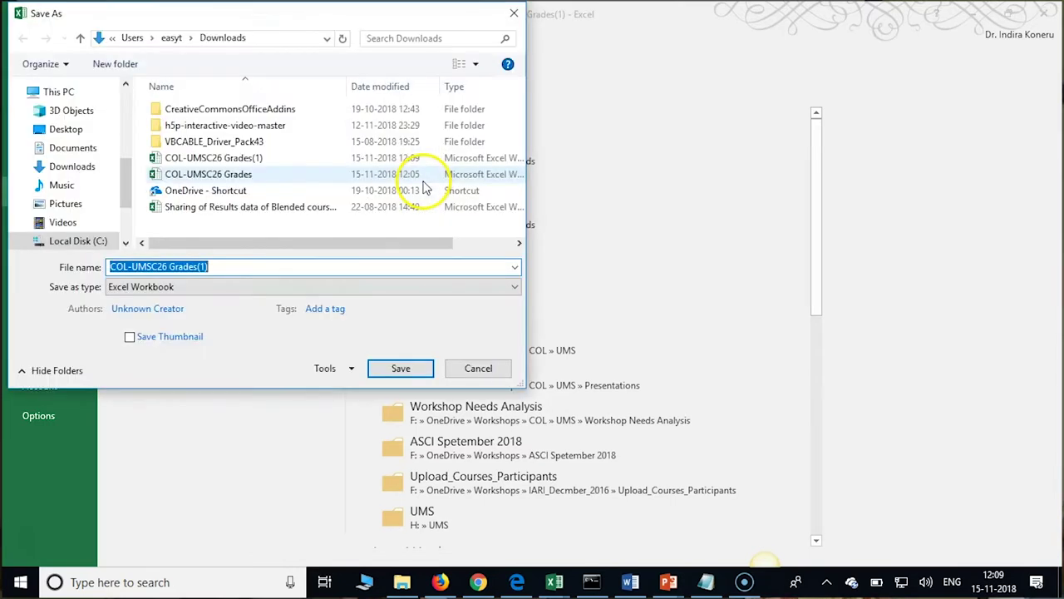
pyautogui.click(257, 287)
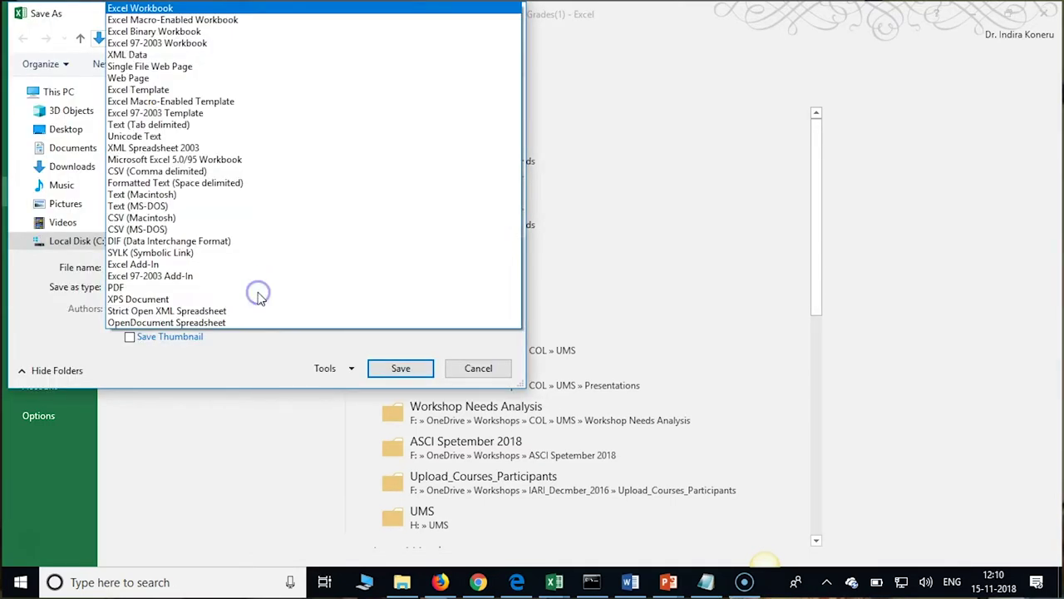
pyautogui.click(167, 172)
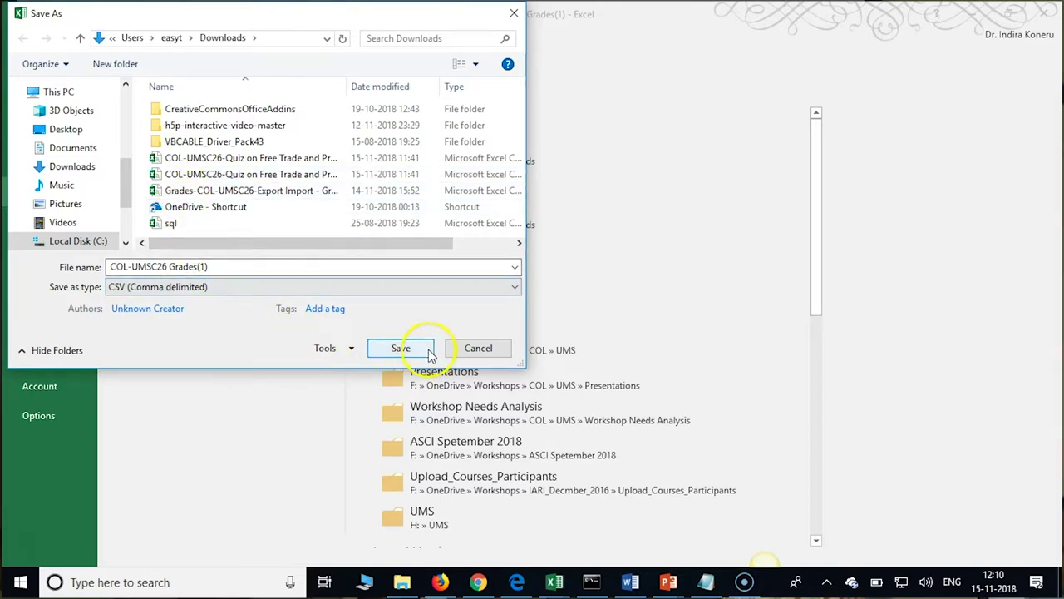
# - Name the copy COL-UMSC26 Grades Updated and save it on the Desktop, keeping the CSV format
pyautogui.click(257, 266)
pyautogui.click(250, 271)
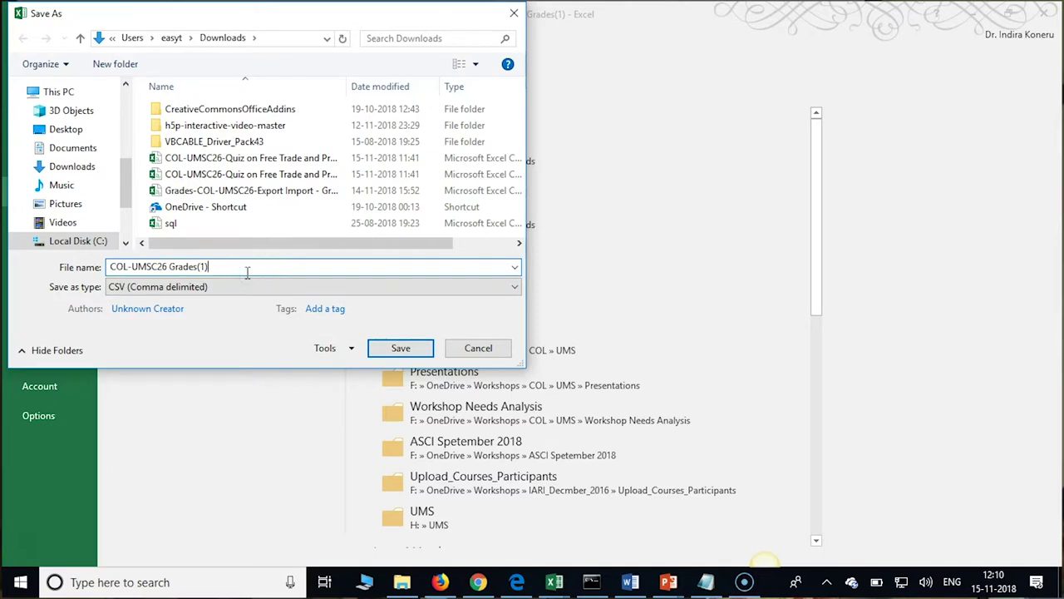
pyautogui.press('BackSpace')
pyautogui.press('BackSpace')
pyautogui.press('BackSpace')
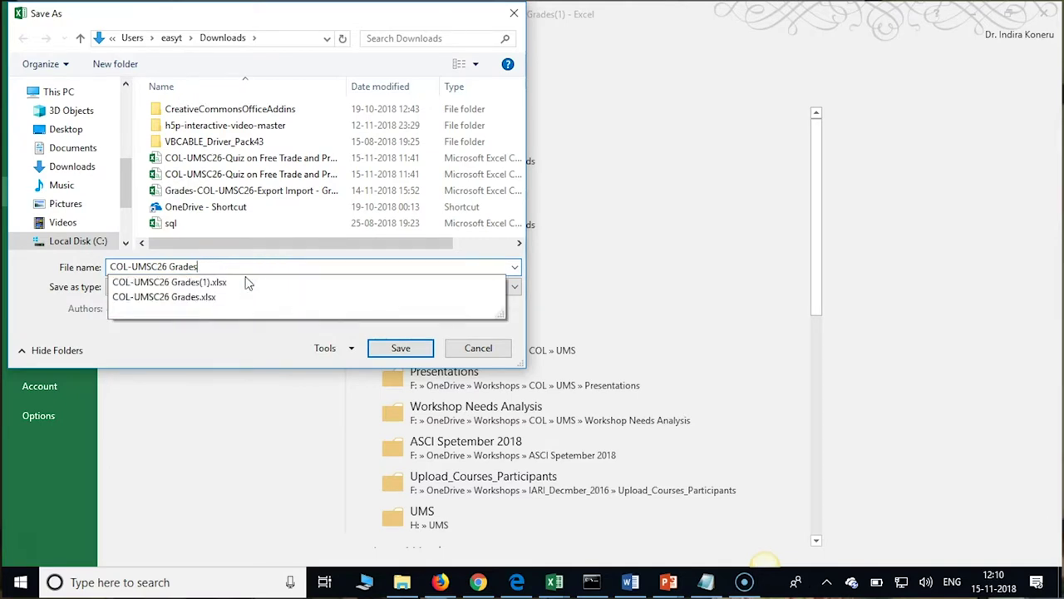
pyautogui.write('Updated')
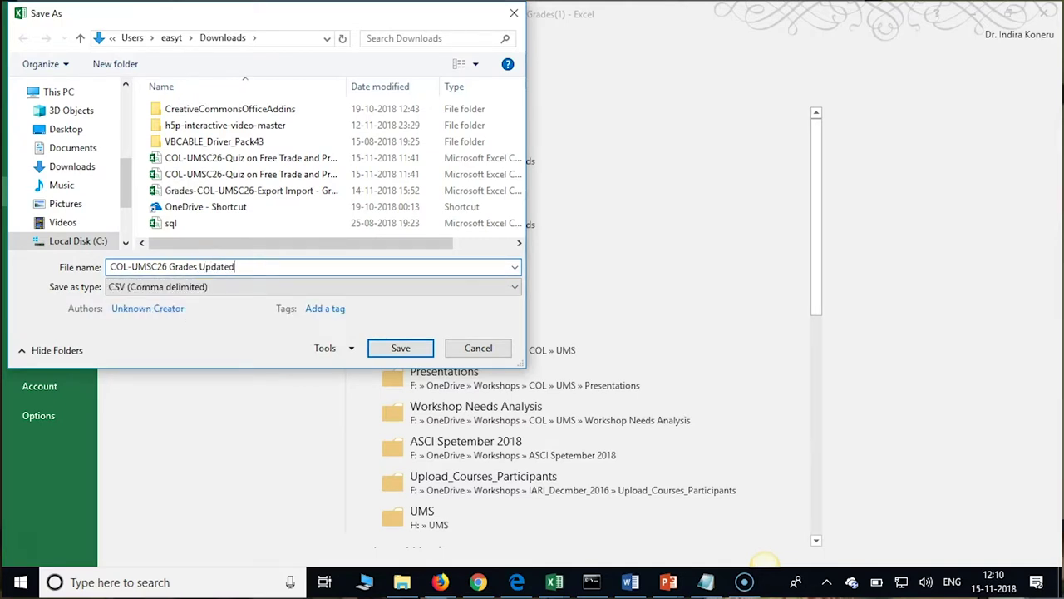
pyautogui.click(69, 129)
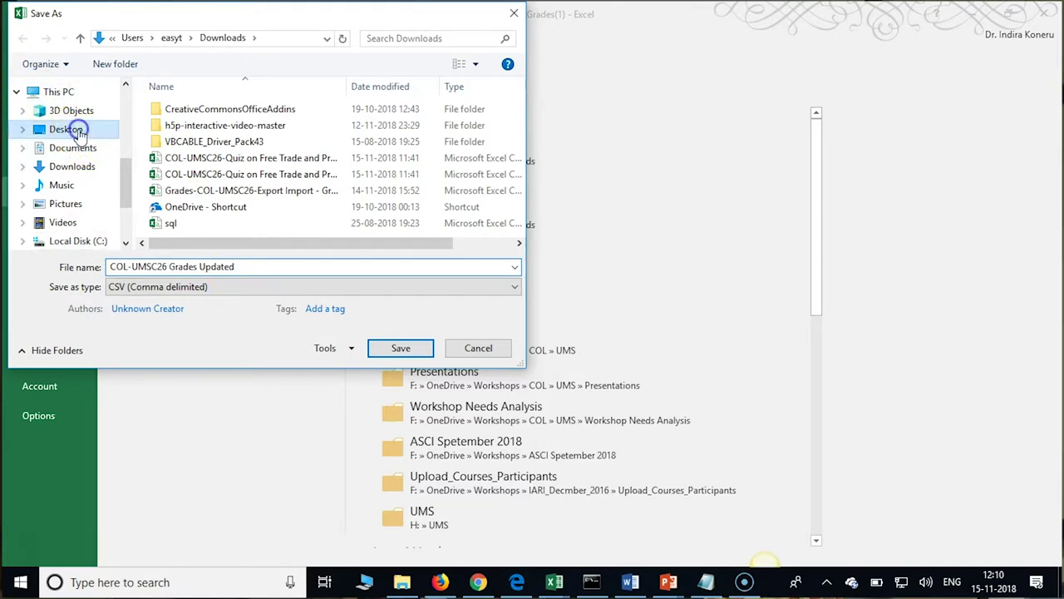
pyautogui.click(400, 349)
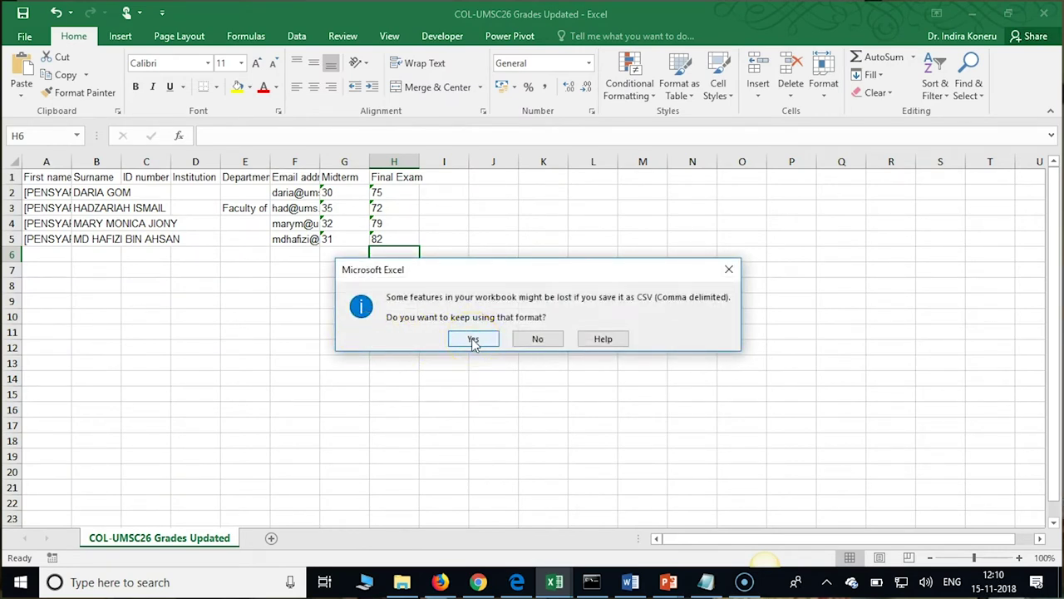
pyautogui.click(472, 339)
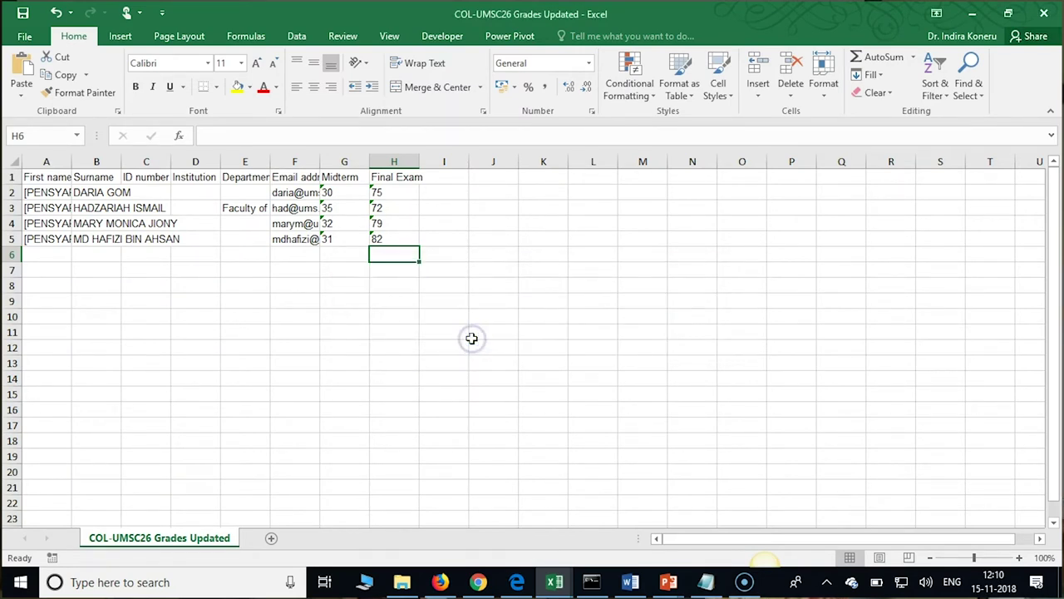
# - Close the updated grades file with its changes saved, and close the quiz grades workbook as well
pyautogui.click(469, 333)
pyautogui.click(1046, 12)
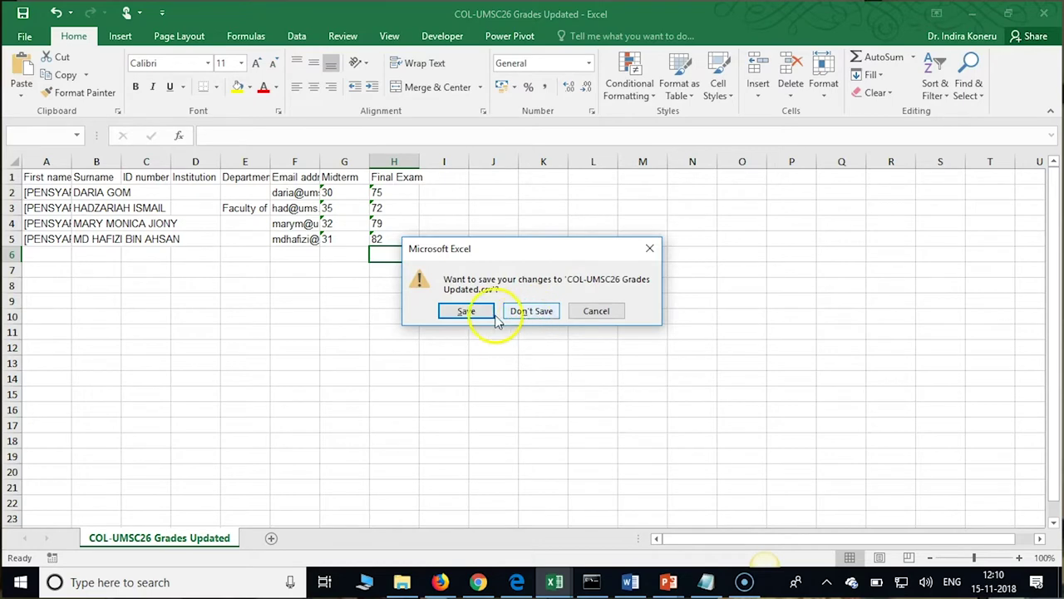
pyautogui.click(480, 321)
pyautogui.click(477, 337)
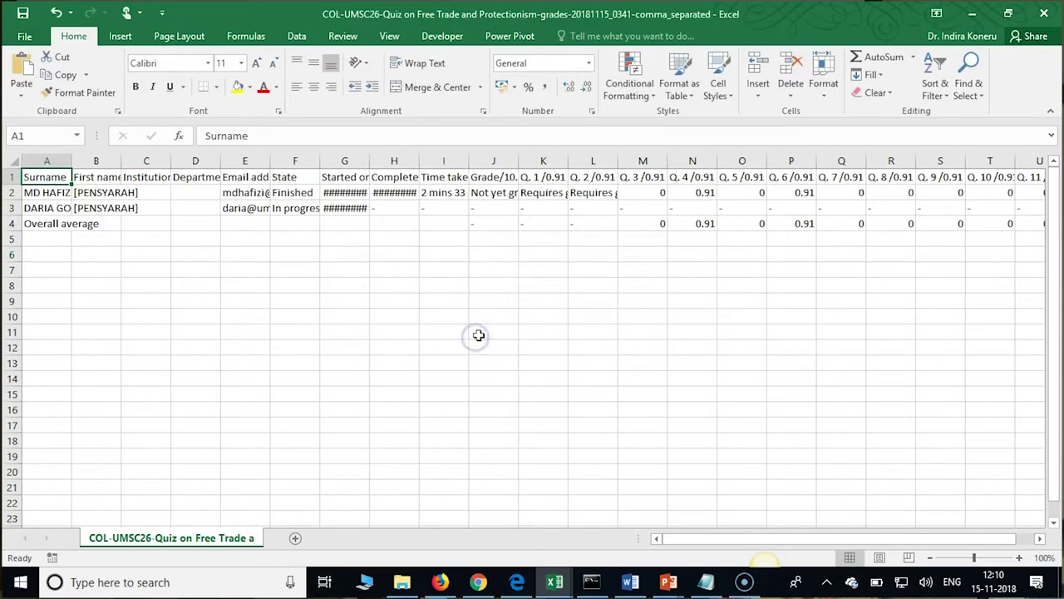
pyautogui.click(1044, 13)
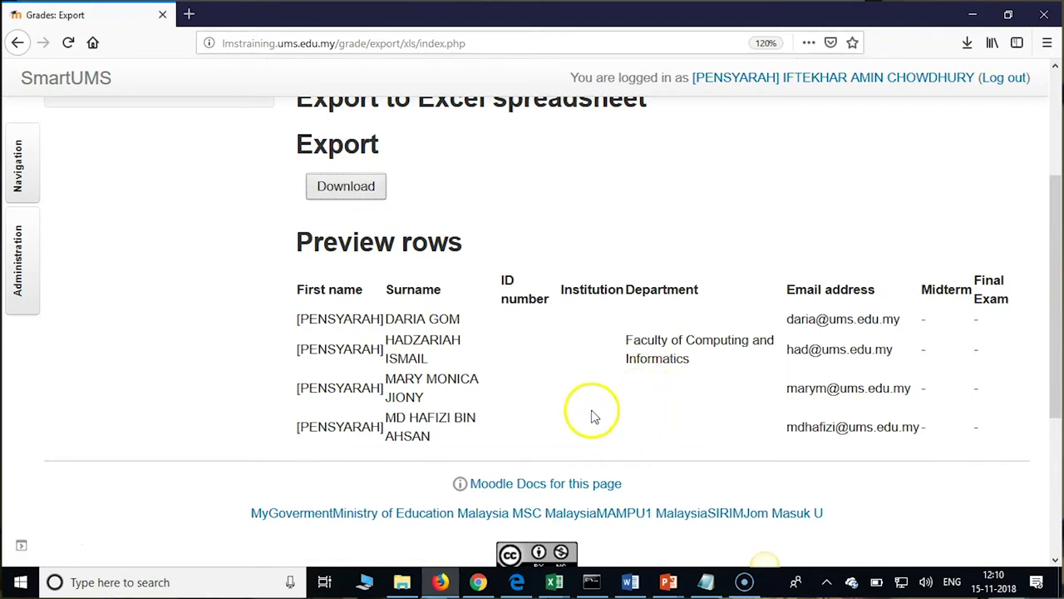
# - Switch the gradebook from the Excel export page to the CSV file import page
pyautogui.scroll(1, 587, 443)
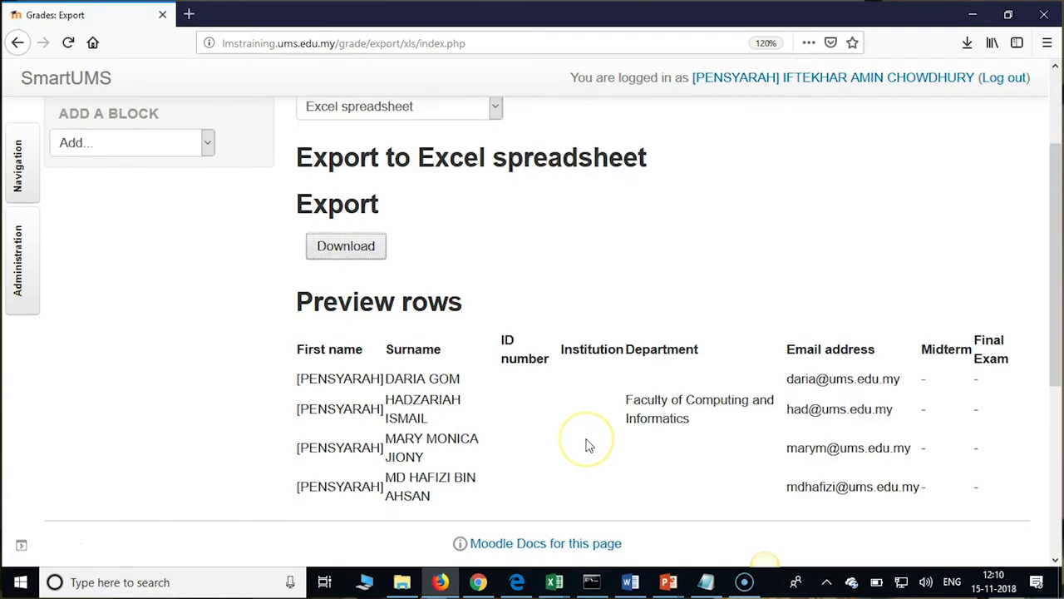
pyautogui.scroll(1, 587, 443)
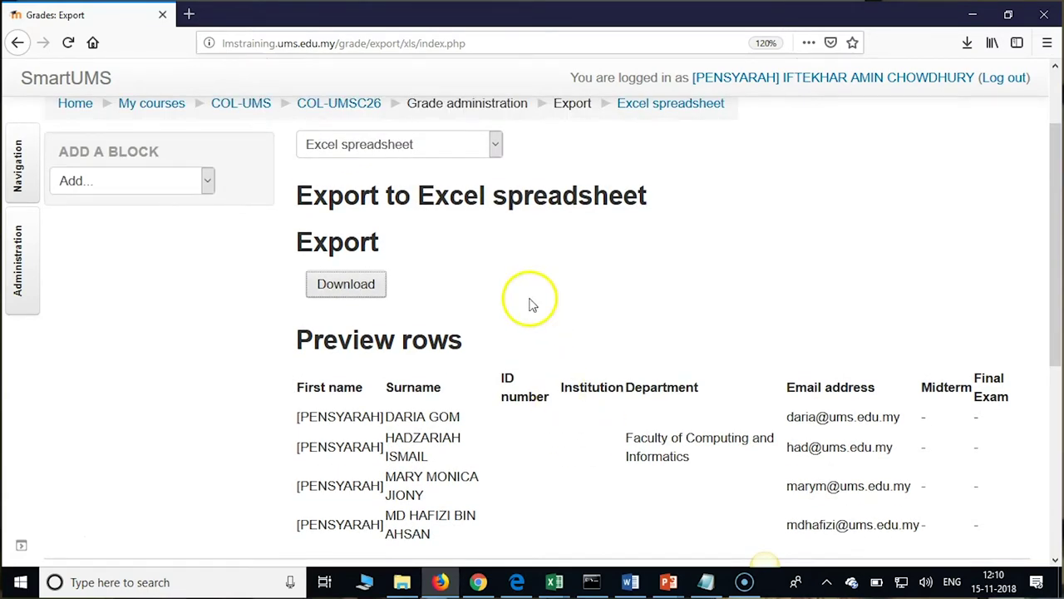
pyautogui.scroll(2, 465, 306)
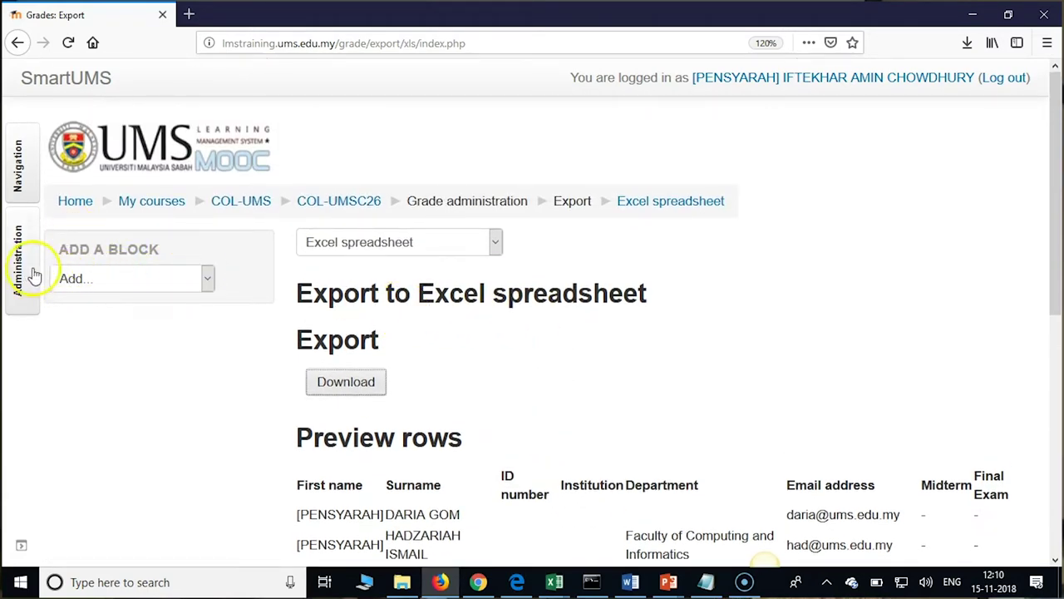
pyautogui.click(493, 242)
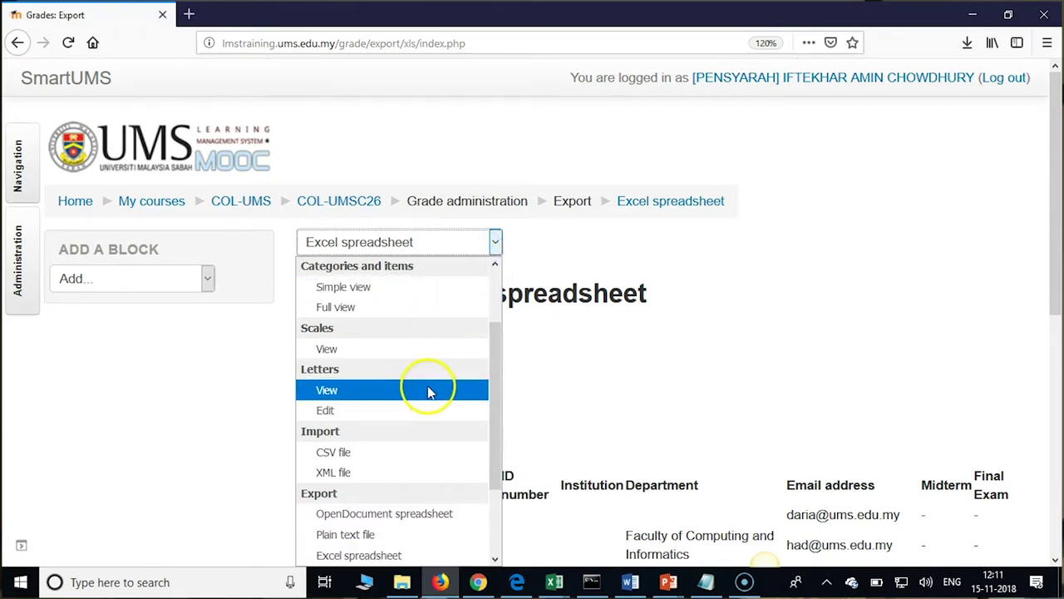
pyautogui.moveTo(494, 383); pyautogui.dragTo(485, 491)
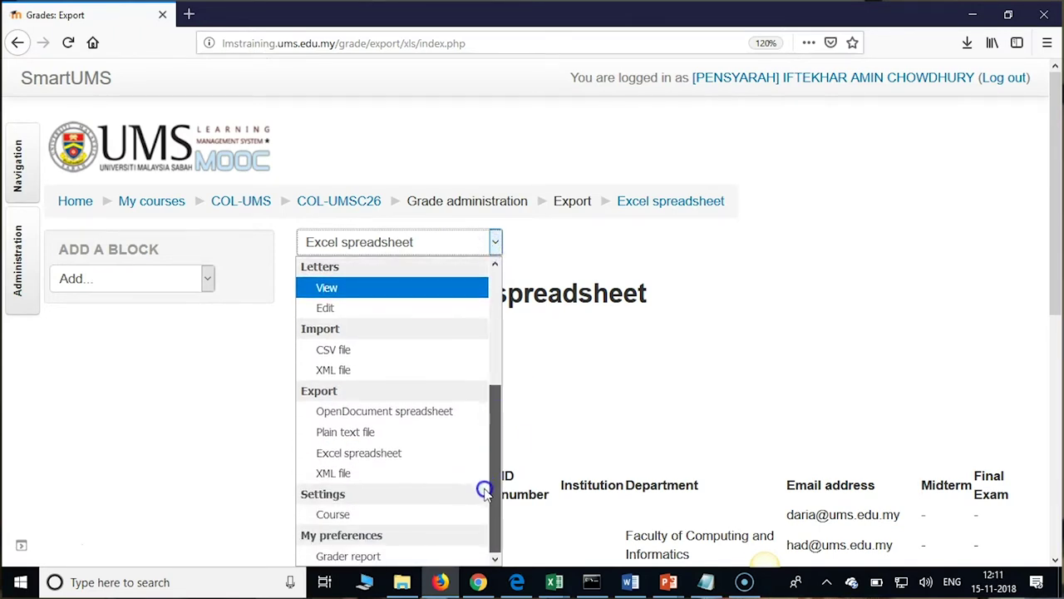
pyautogui.click(347, 355)
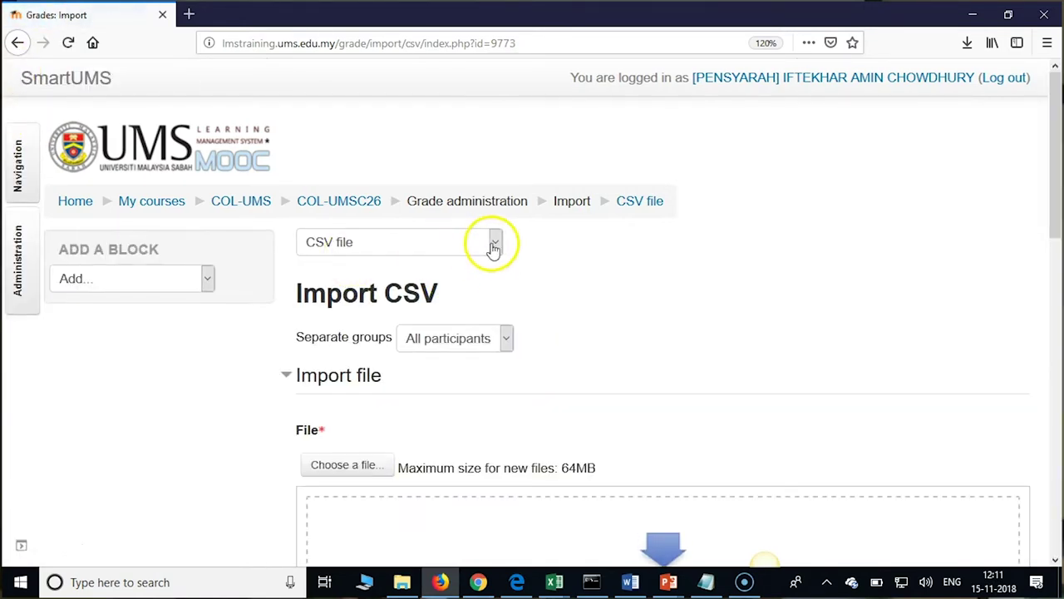
pyautogui.click(495, 243)
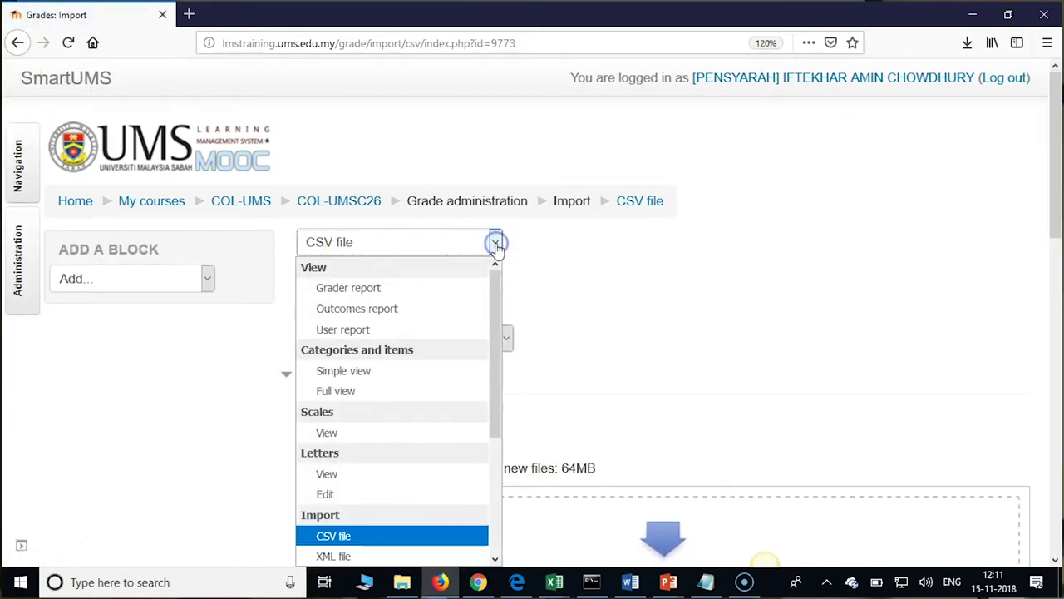
pyautogui.moveTo(495, 291); pyautogui.dragTo(490, 365)
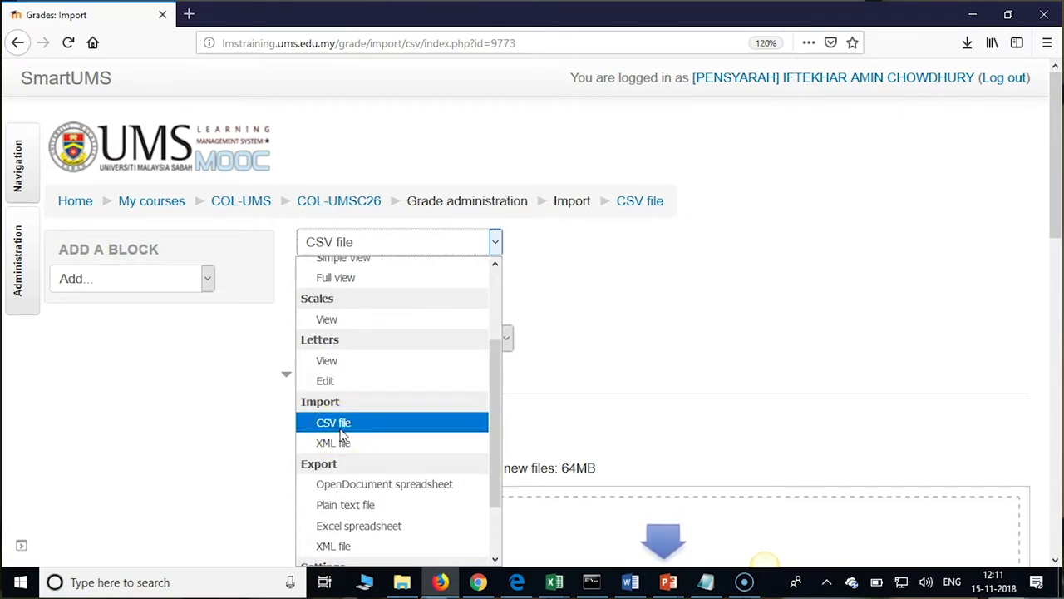
pyautogui.click(640, 323)
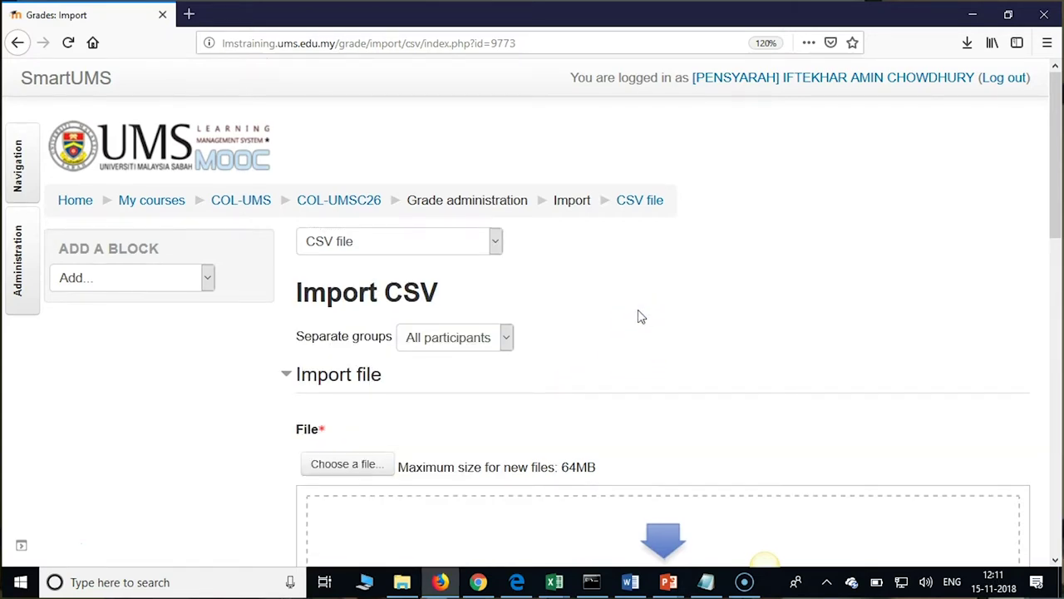
# - Add COL-UMSC26 Grades Updated.csv from the Desktop folder as the import file
pyautogui.scroll(-2, 637, 315)
pyautogui.click(403, 582)
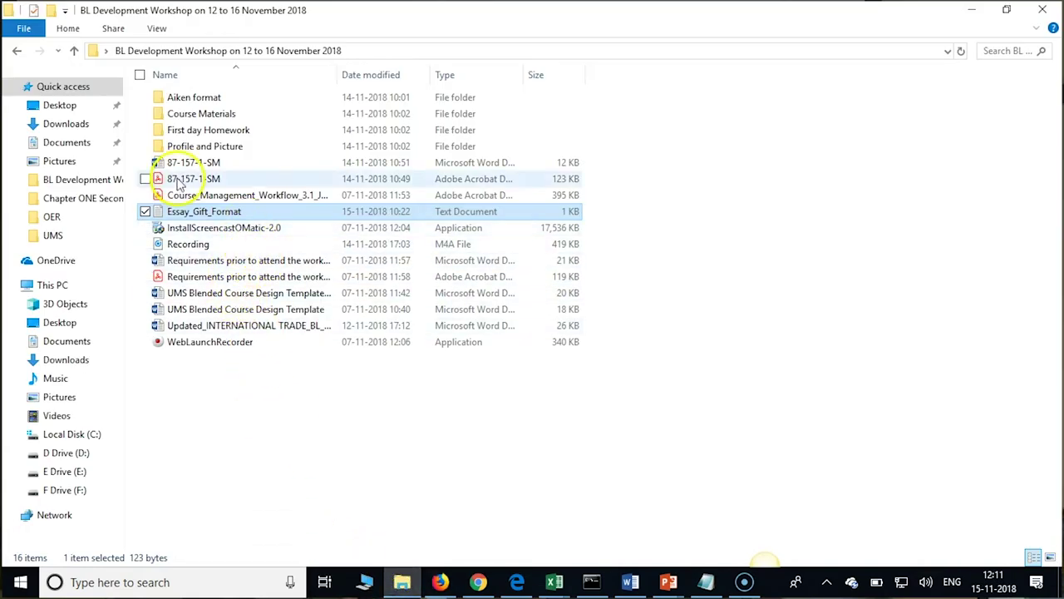
pyautogui.click(78, 106)
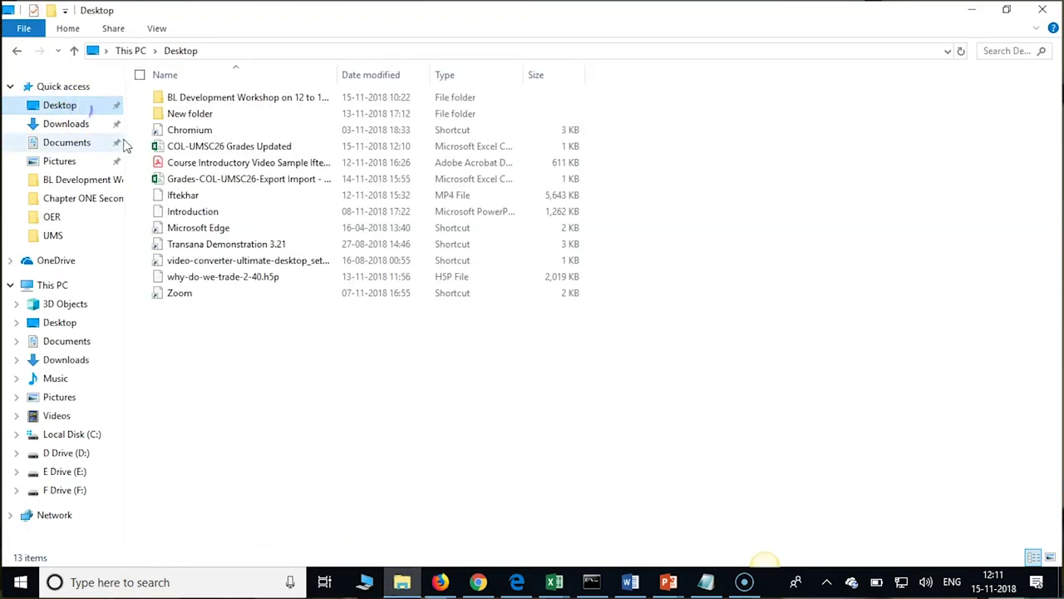
pyautogui.moveTo(249, 148); pyautogui.dragTo(648, 461)
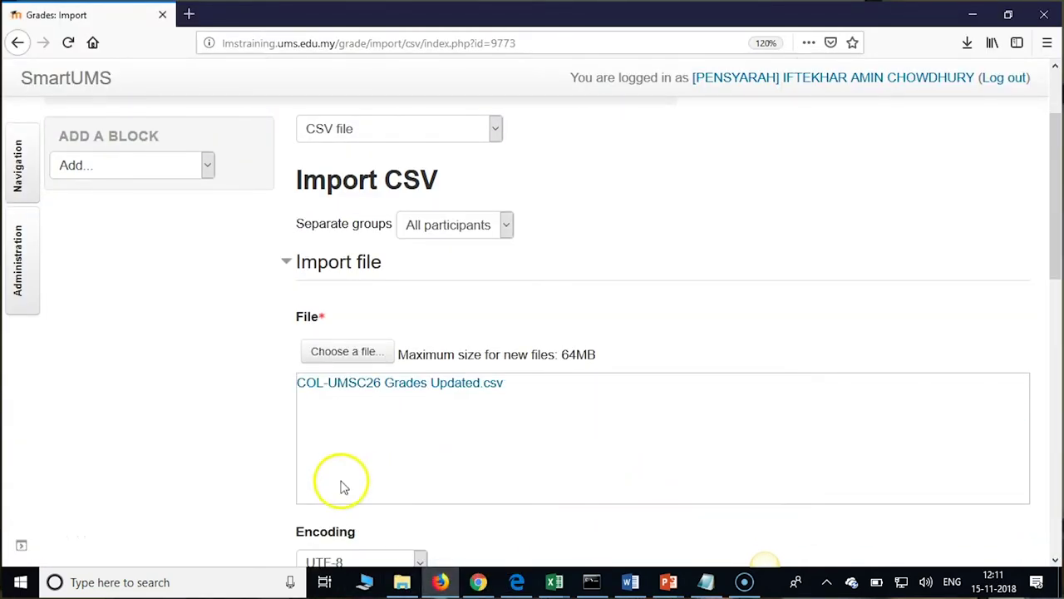
# - Upload the grades from the attached CSV file, leaving the default encoding, separator and preview settings
pyautogui.scroll(-4, 256, 406)
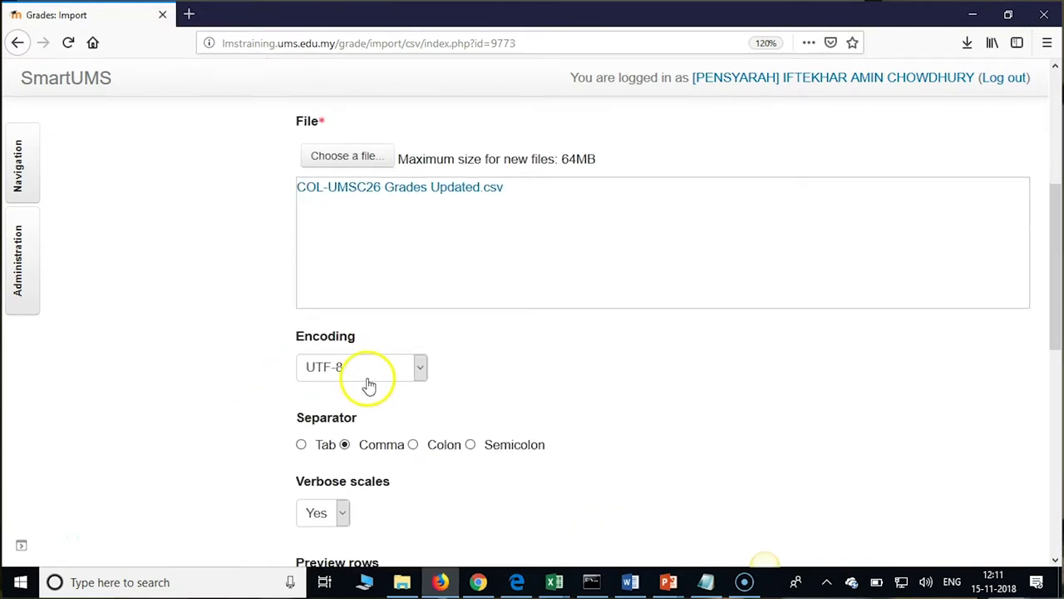
pyautogui.scroll(-3, 570, 423)
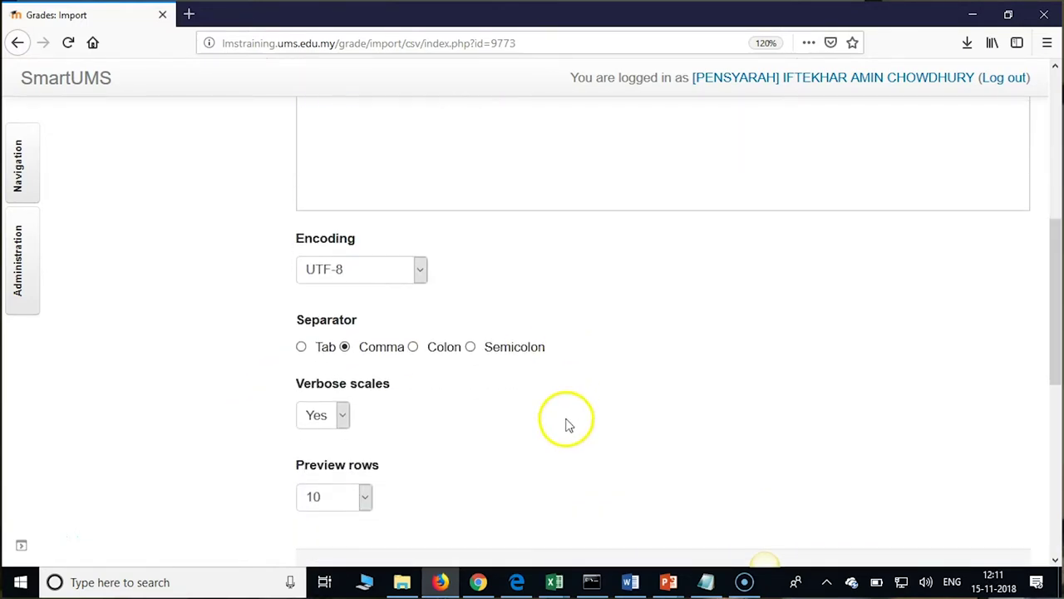
pyautogui.scroll(-3, 547, 420)
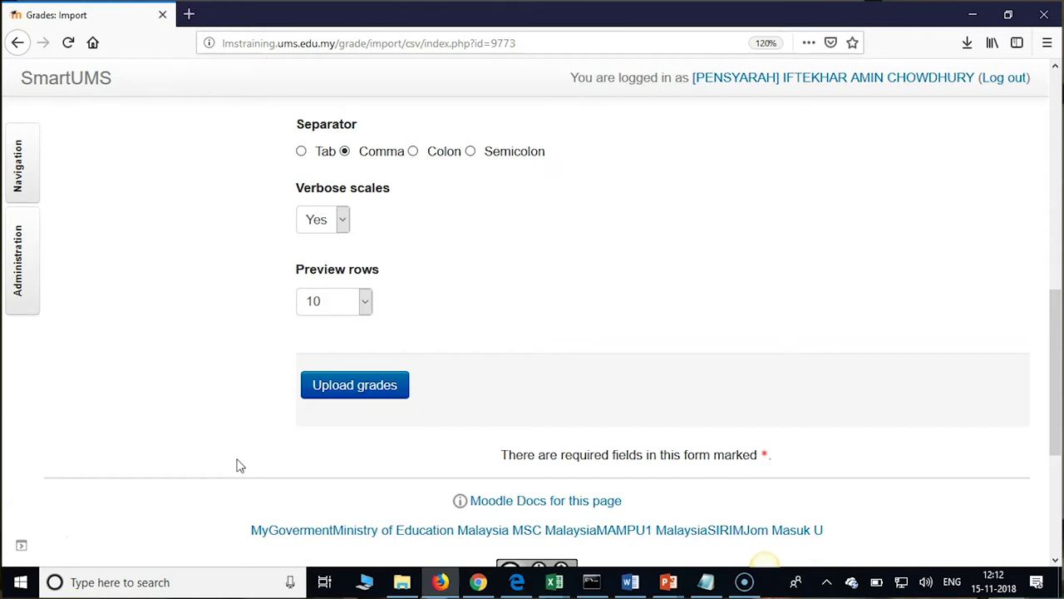
pyautogui.click(366, 394)
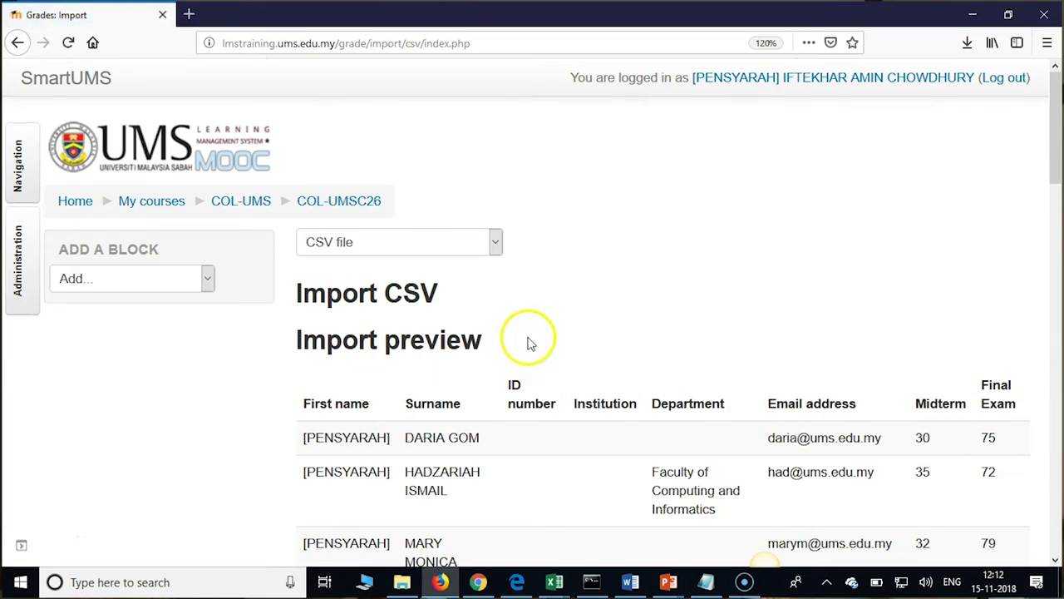
# - Examine the import preview, the user identification settings and the mapping options offered for the First name column
pyautogui.scroll(-6, 604, 279)
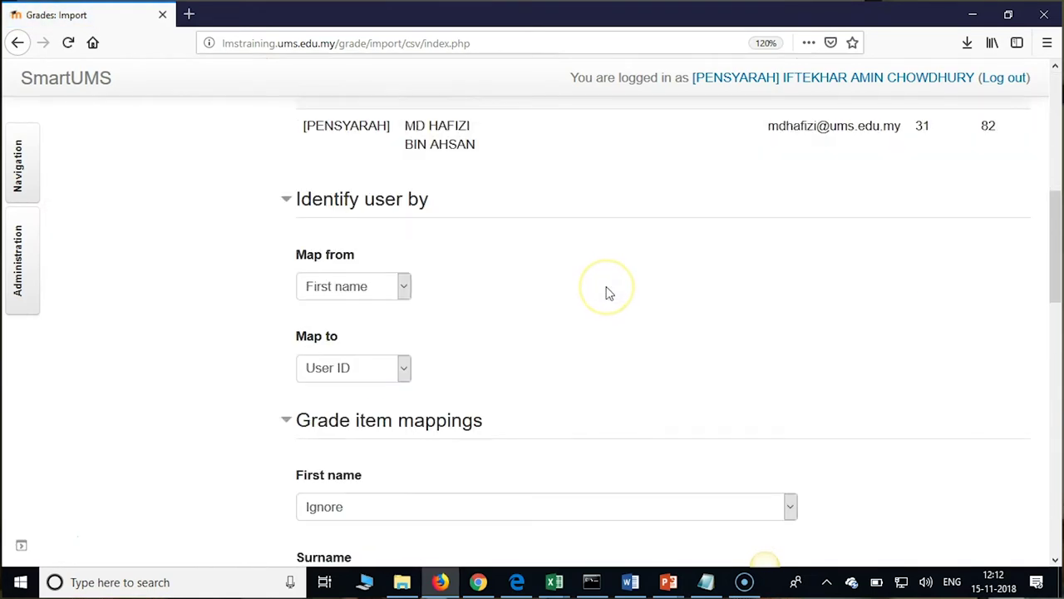
pyautogui.scroll(-3, 608, 293)
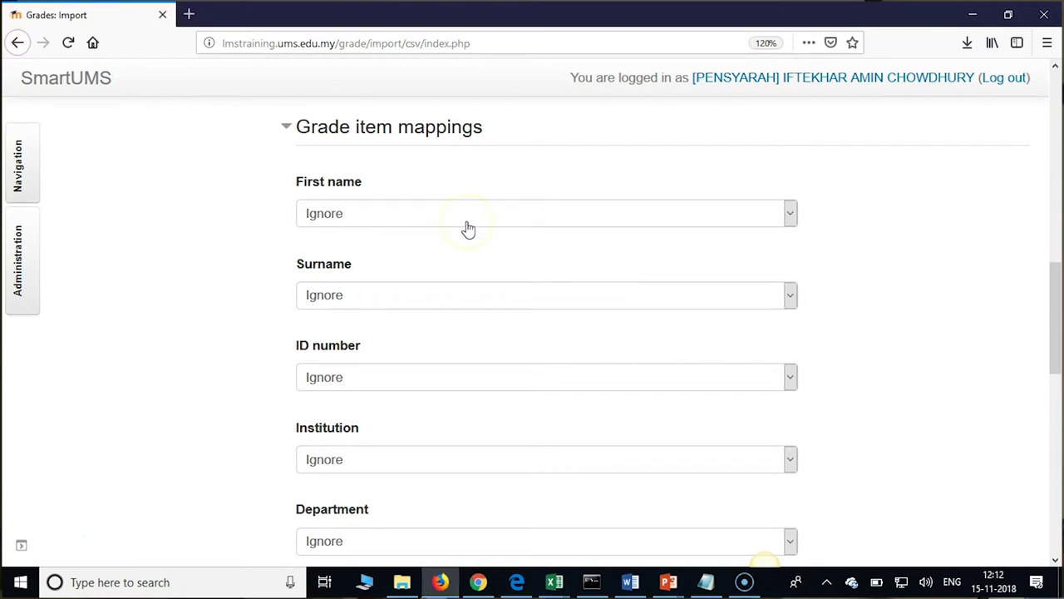
pyautogui.click(789, 214)
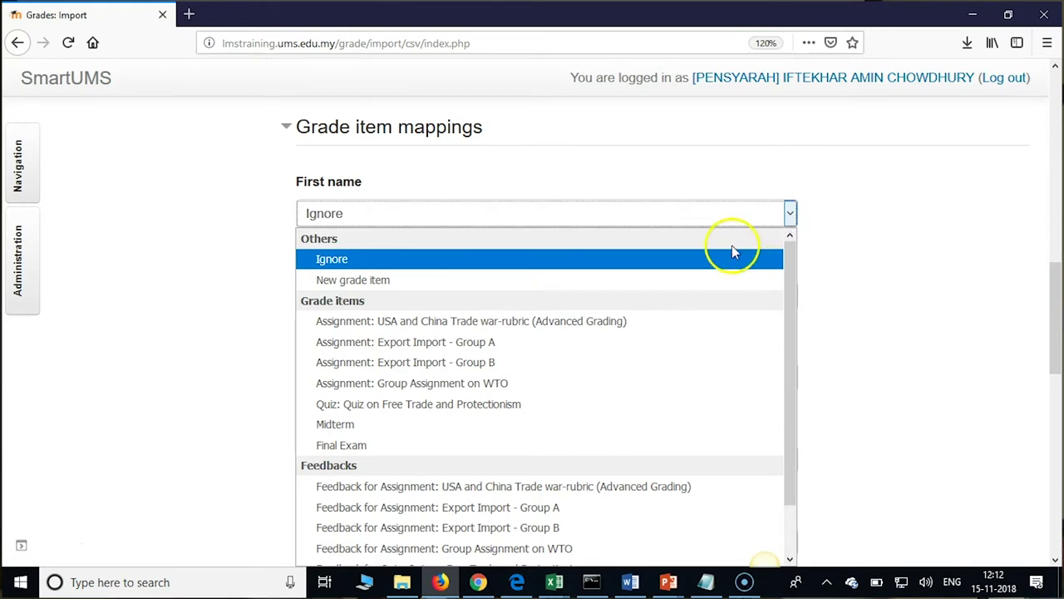
pyautogui.moveTo(794, 356); pyautogui.dragTo(807, 306)
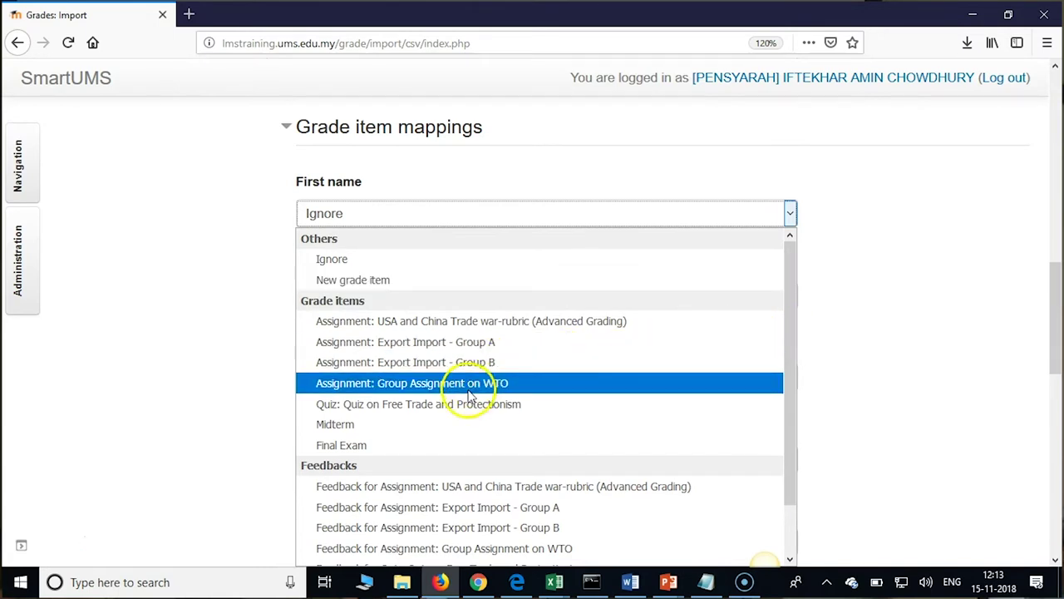
pyautogui.click(974, 291)
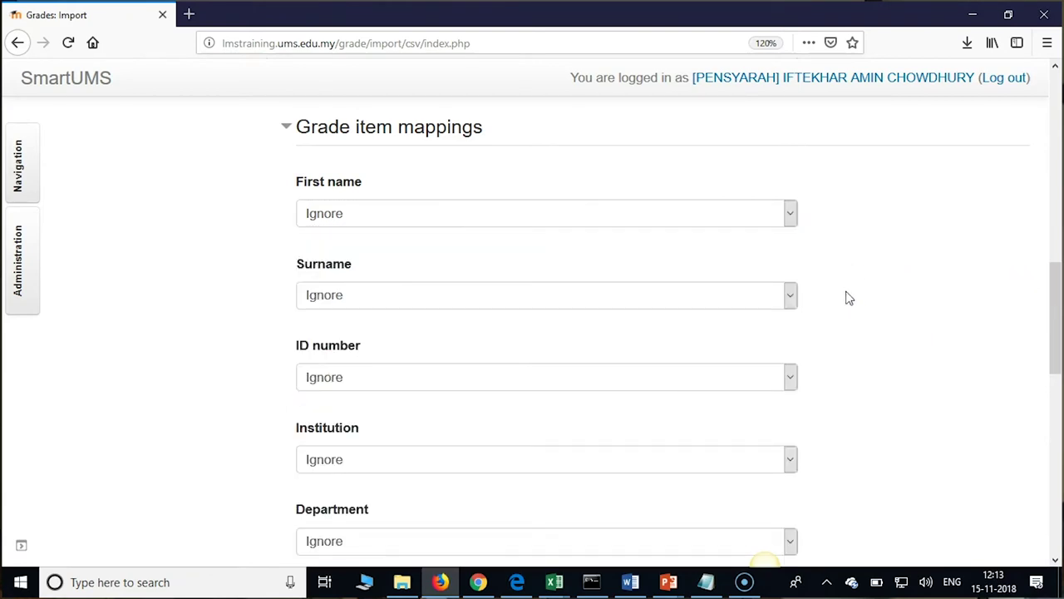
# - Examine the grade item mapping options offered for the ID number and Email address columns
pyautogui.scroll(-2, 848, 298)
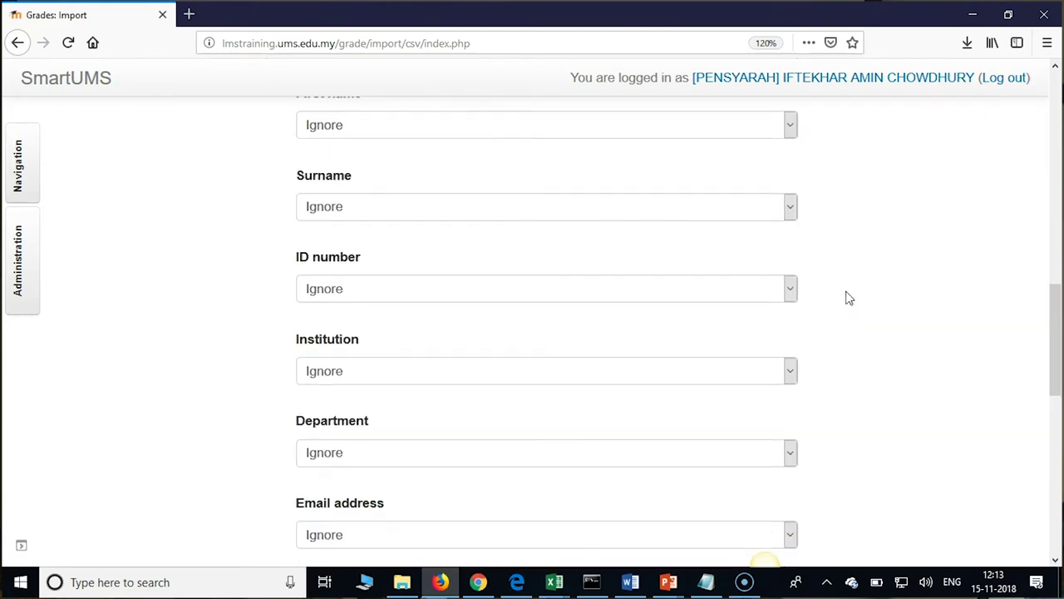
pyautogui.click(790, 279)
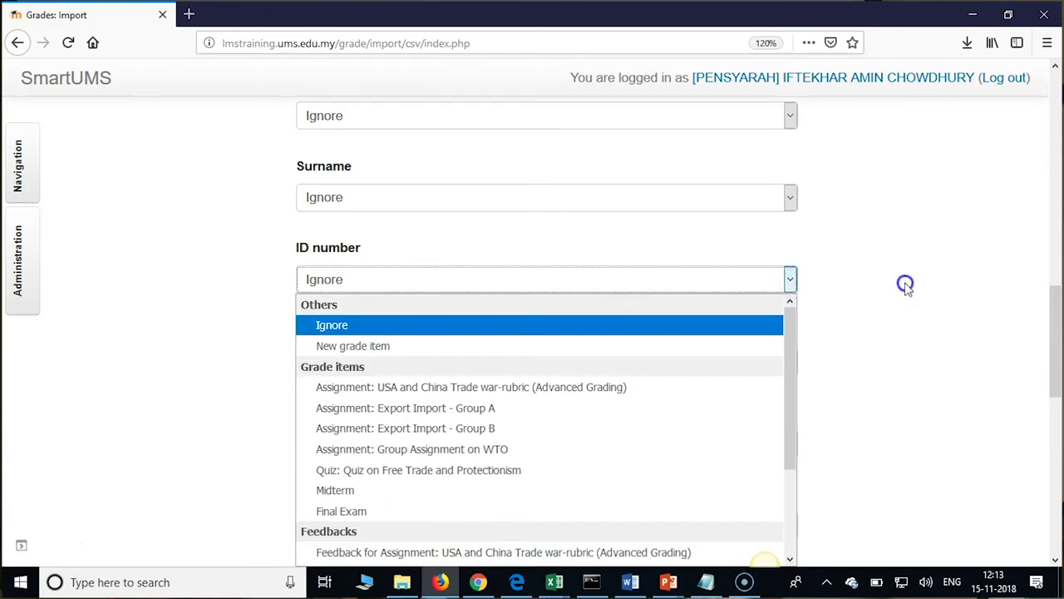
pyautogui.click(902, 285)
pyautogui.scroll(-4, 889, 298)
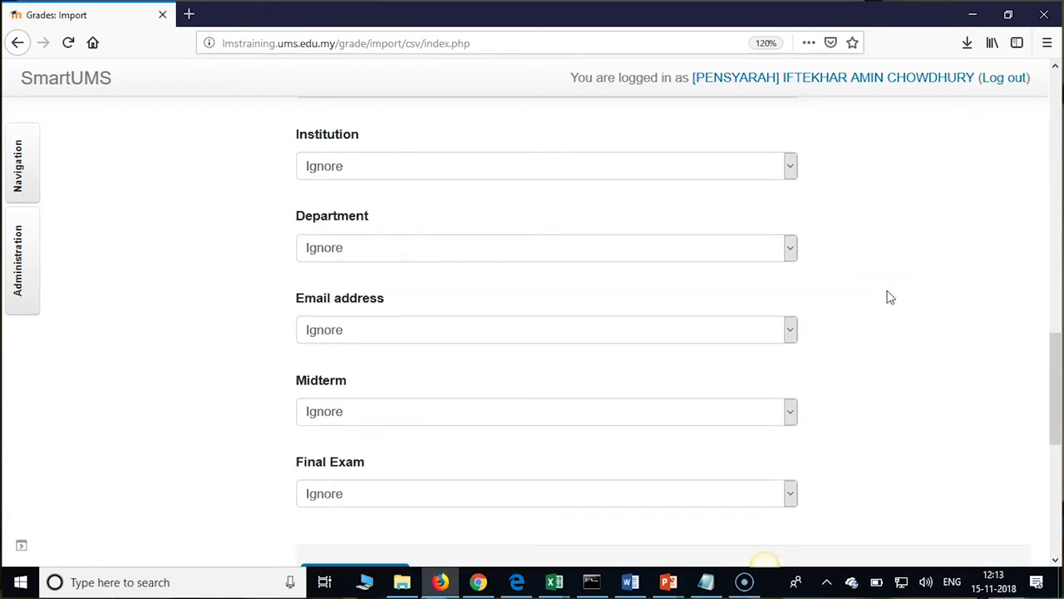
pyautogui.click(791, 332)
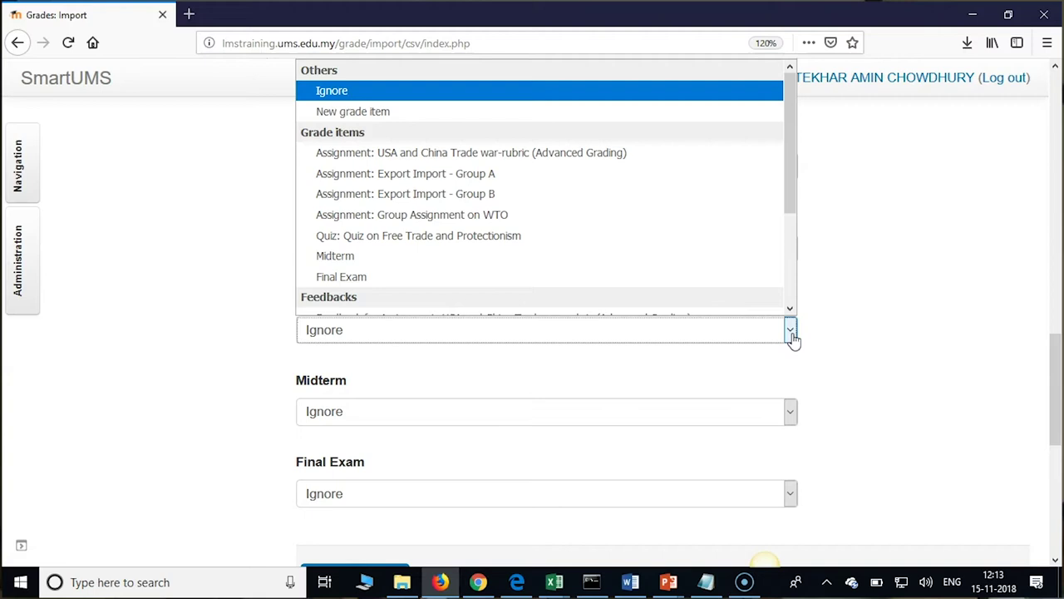
pyautogui.moveTo(800, 185); pyautogui.dragTo(792, 305)
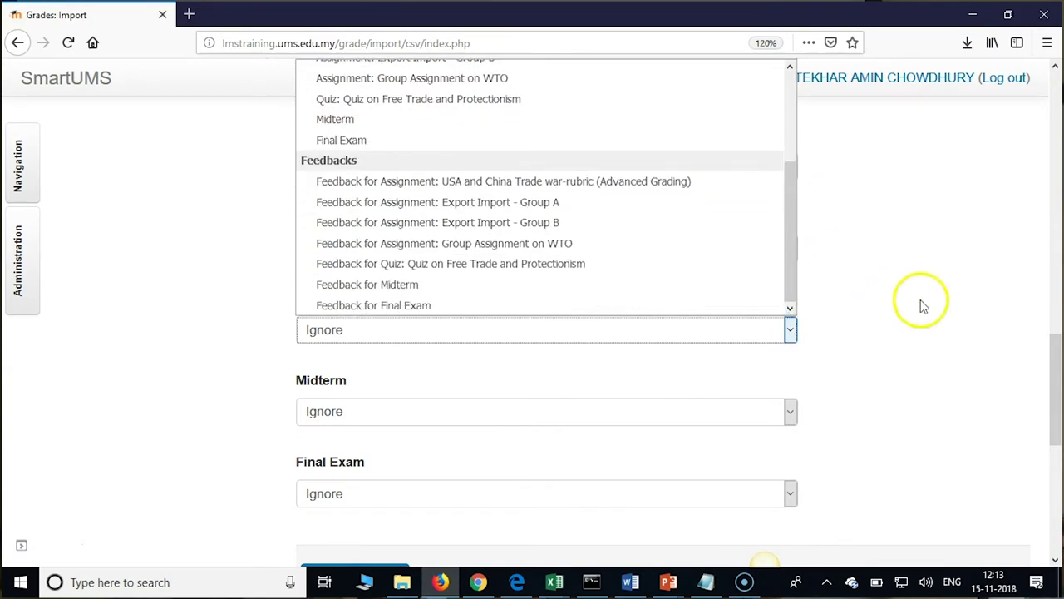
pyautogui.click(950, 346)
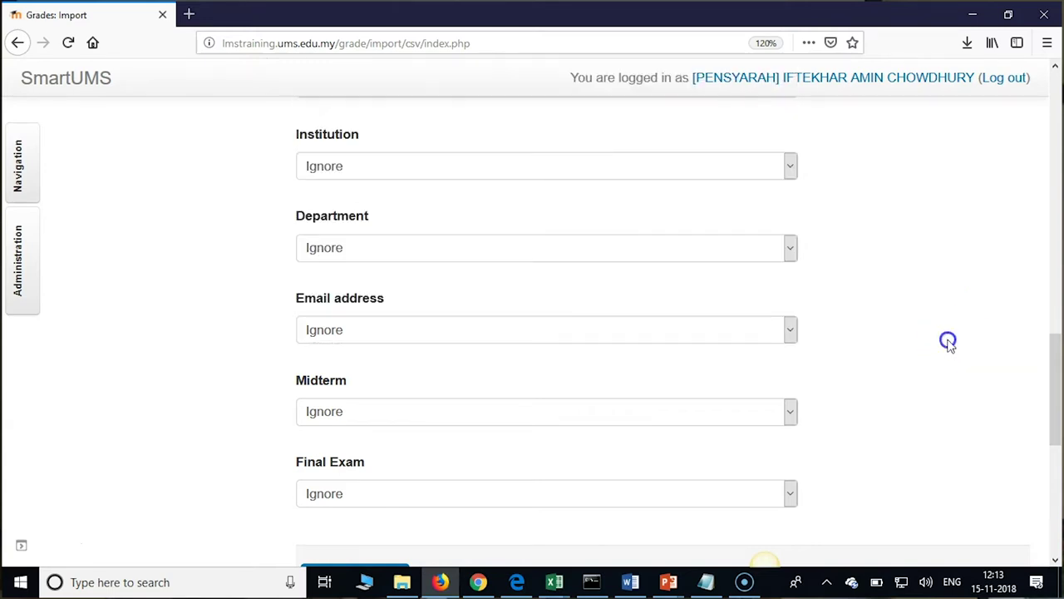
# - Open COL-UMSC26 Grades Updated from the Desktop folder in Excel and fit the Email address, First name and Surname columns to their contents
pyautogui.click(392, 589)
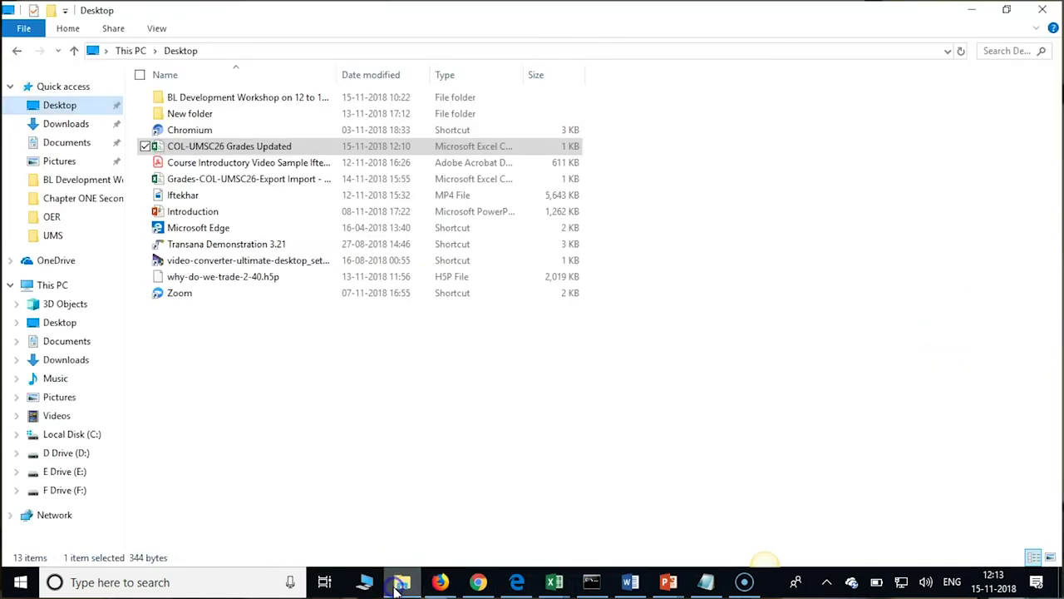
pyautogui.doubleClick(208, 147)
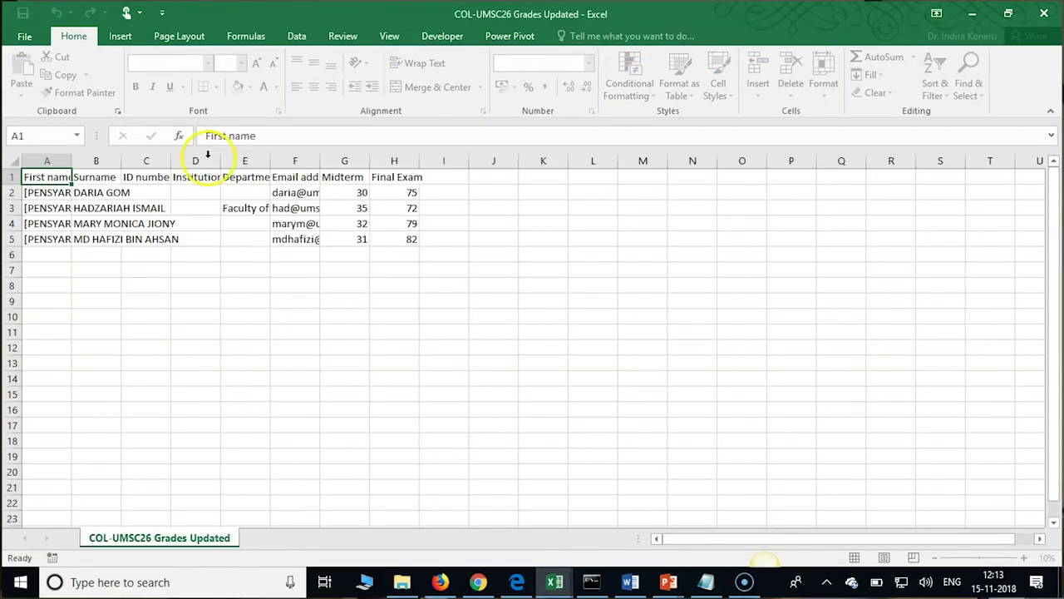
pyautogui.doubleClick(320, 161)
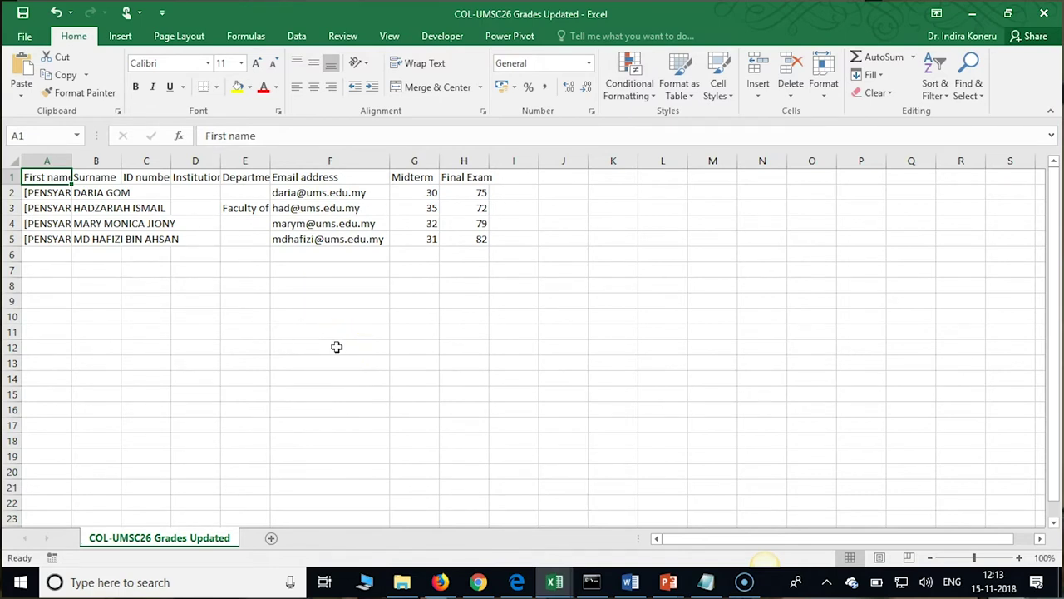
pyautogui.doubleClick(71, 160)
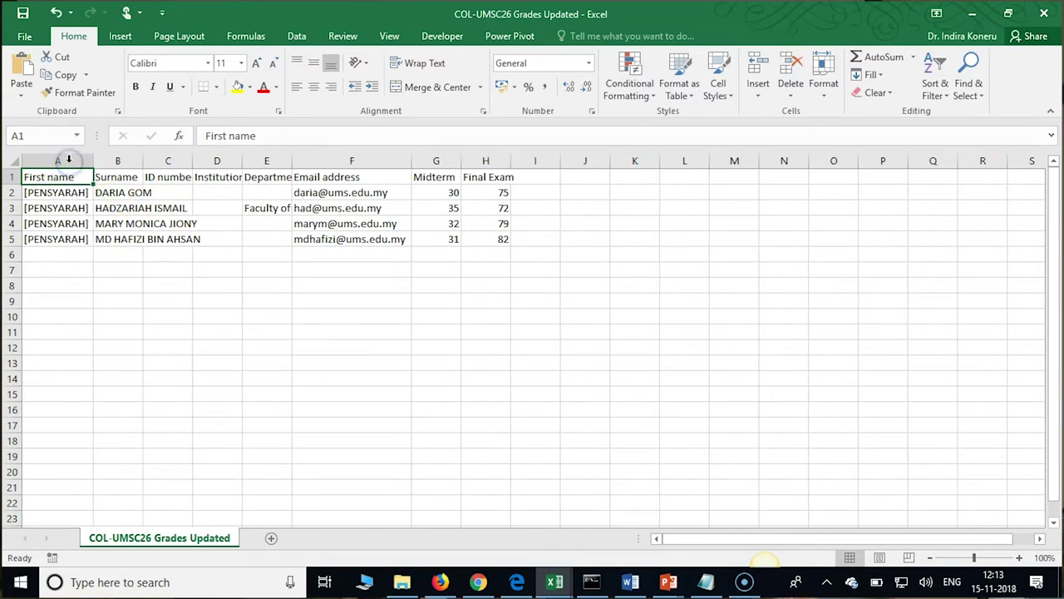
pyautogui.moveTo(144, 162); pyautogui.dragTo(144, 162)
pyautogui.doubleClick(144, 163)
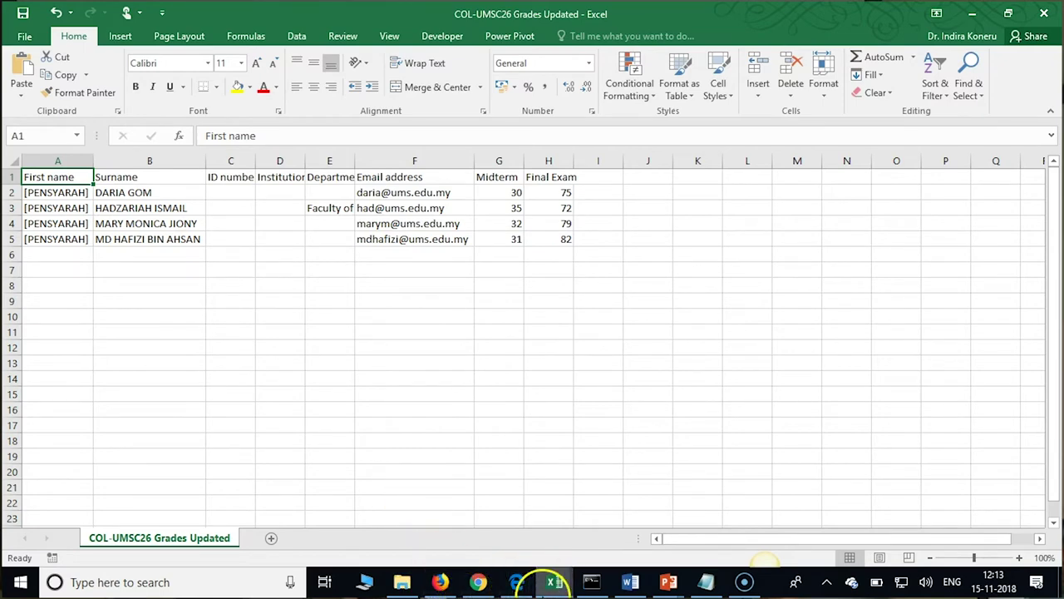
pyautogui.click(973, 14)
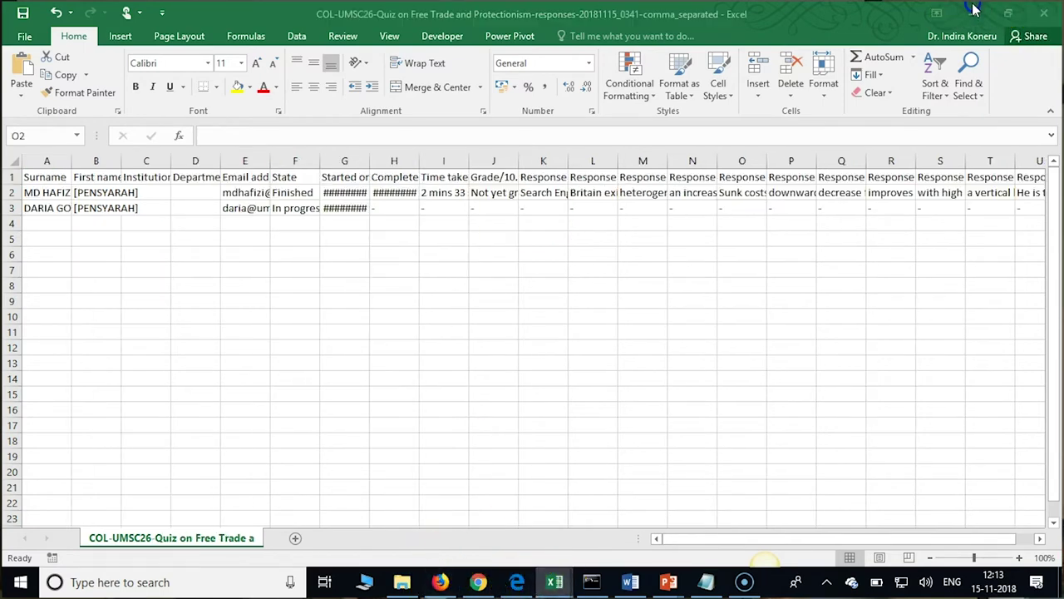
# - Return to the Moodle import page in Firefox and review the grade item mappings, including the options for the Email address column
pyautogui.click(440, 582)
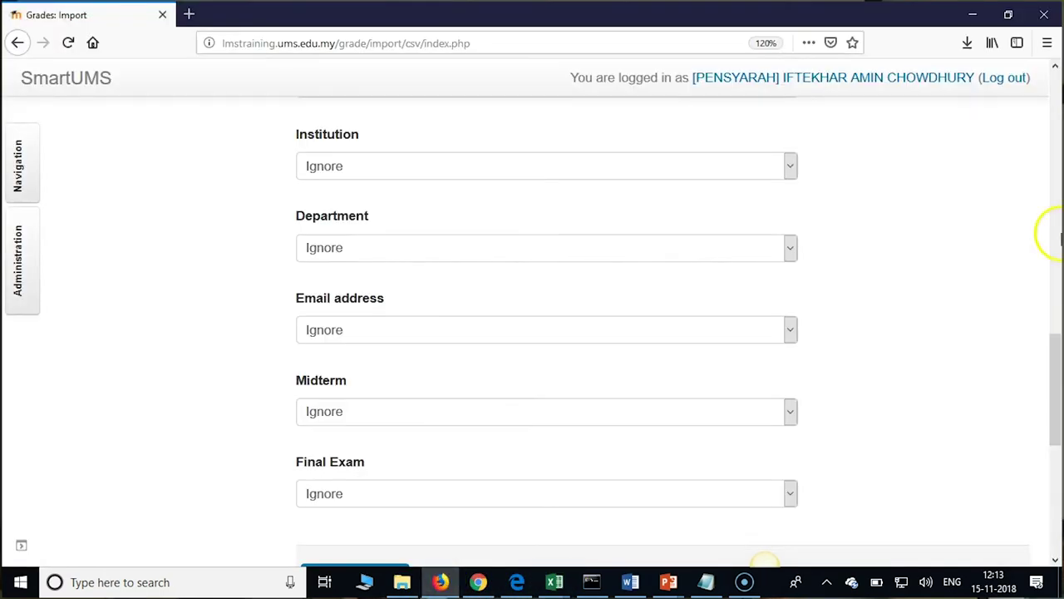
pyautogui.scroll(6, 905, 379)
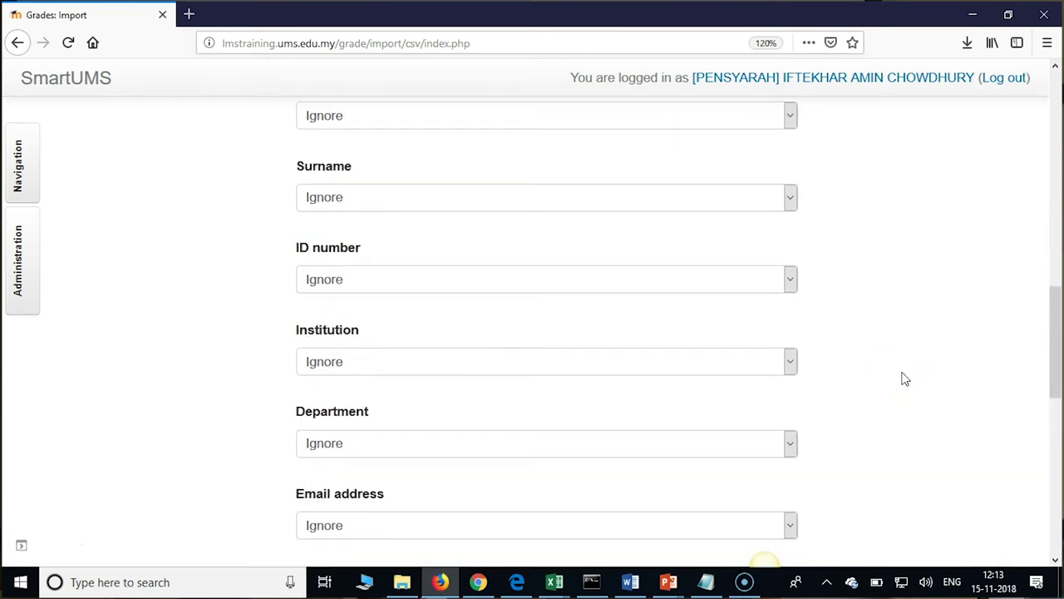
pyautogui.scroll(-4, 903, 376)
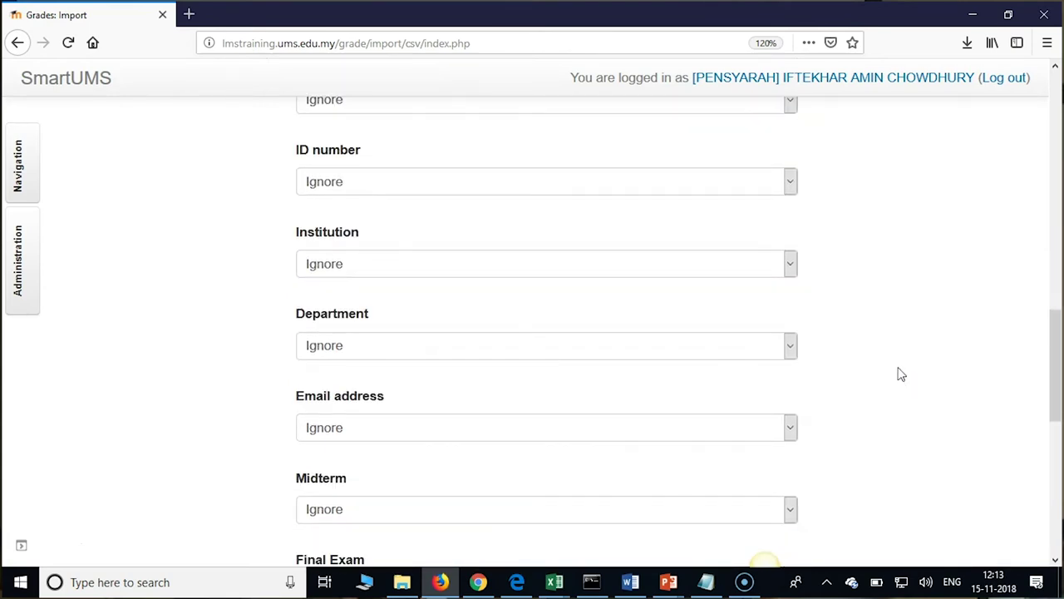
pyautogui.click(791, 432)
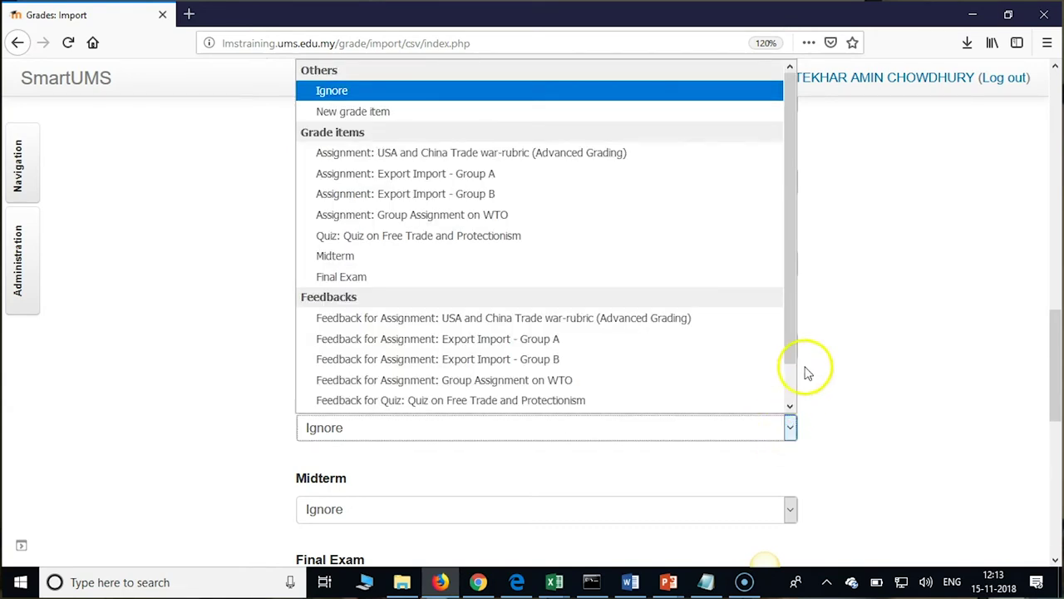
pyautogui.moveTo(796, 323); pyautogui.dragTo(817, 270)
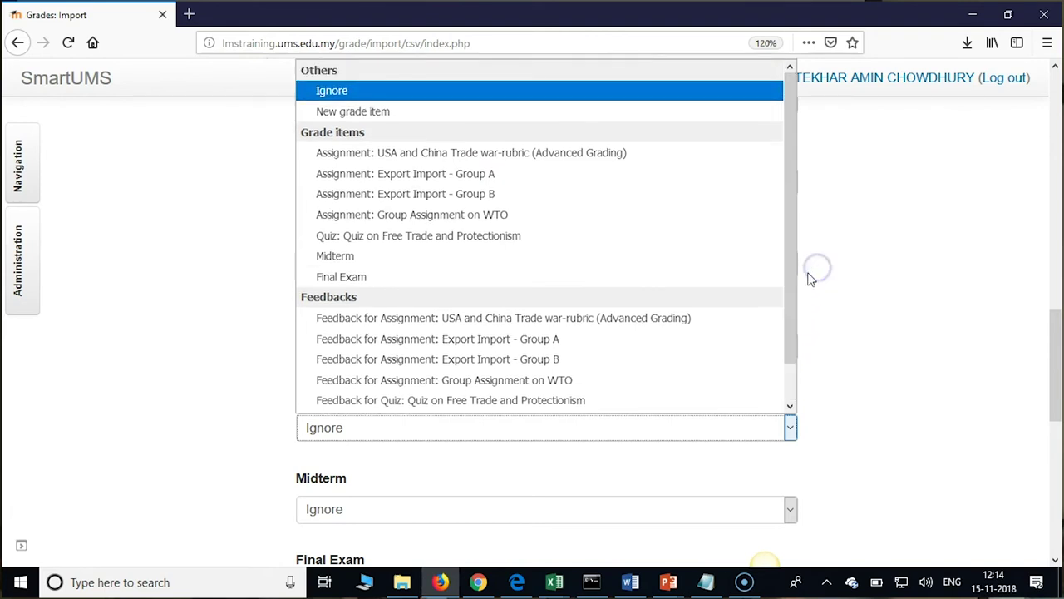
pyautogui.click(860, 308)
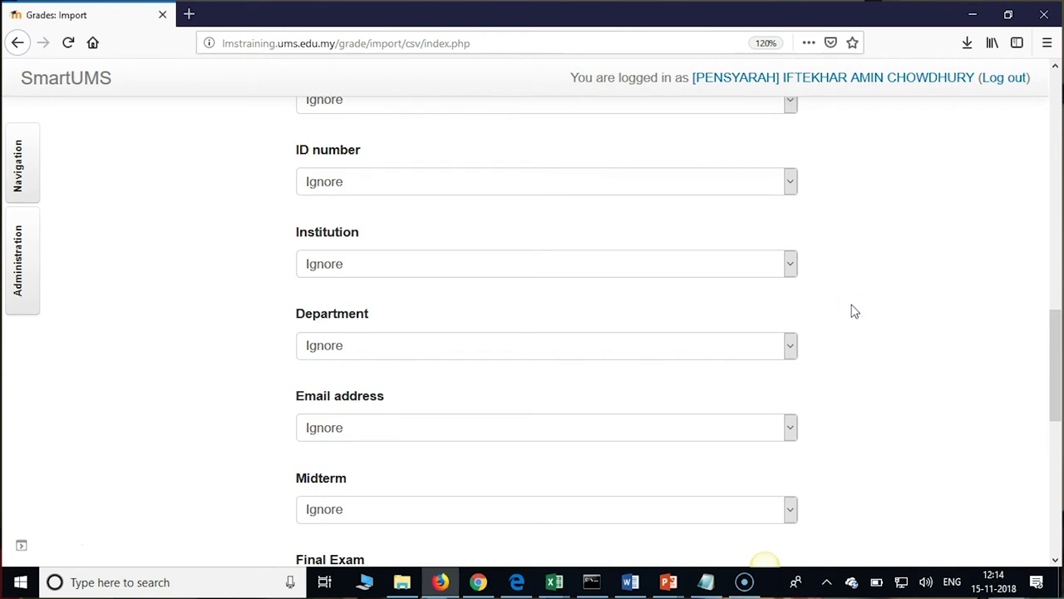
pyautogui.scroll(-4, 850, 312)
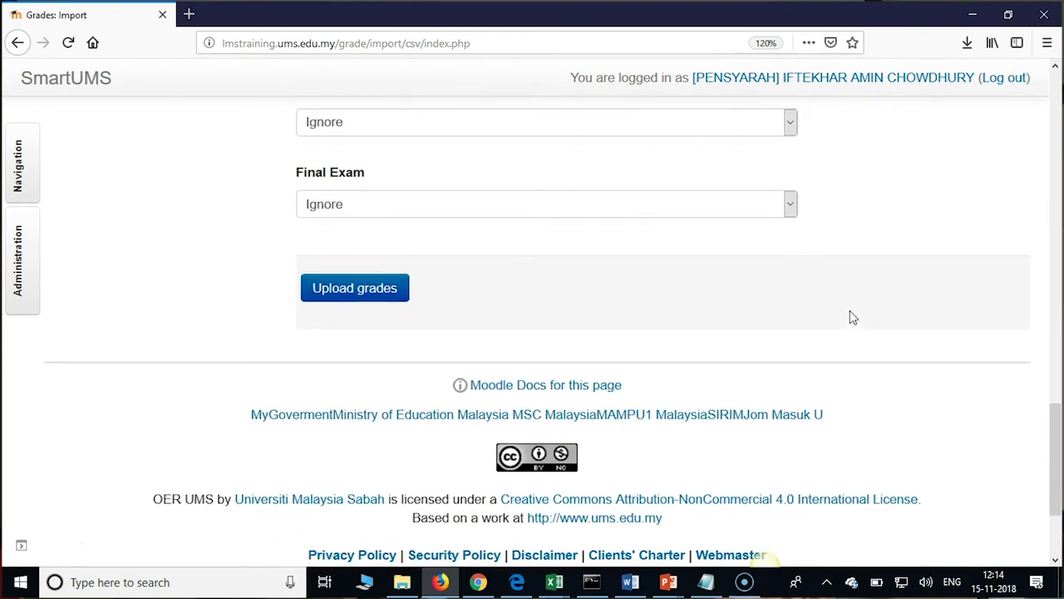
pyautogui.scroll(2, 850, 312)
pyautogui.scroll(2, 853, 317)
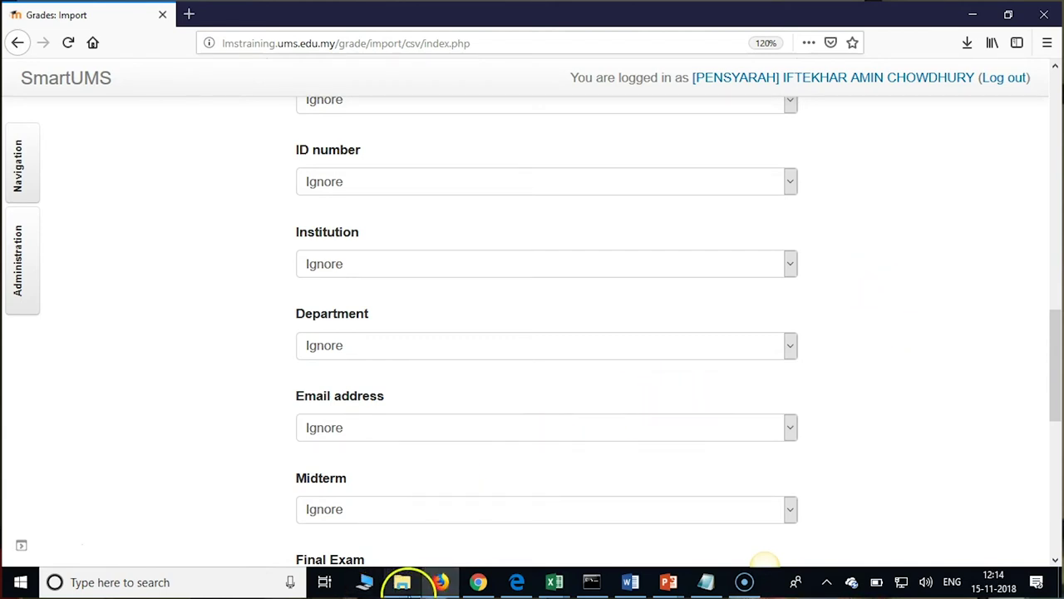
# - Check the columns of the COL-UMSC26 Grades Updated workbook in Excel, and return to the import page in Firefox
pyautogui.click(401, 582)
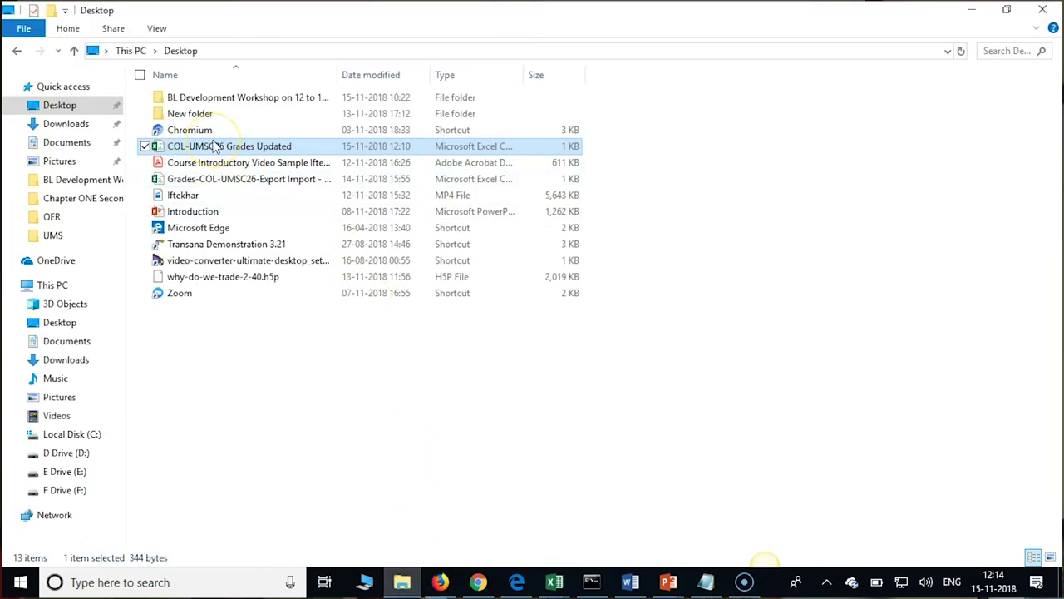
pyautogui.click(555, 582)
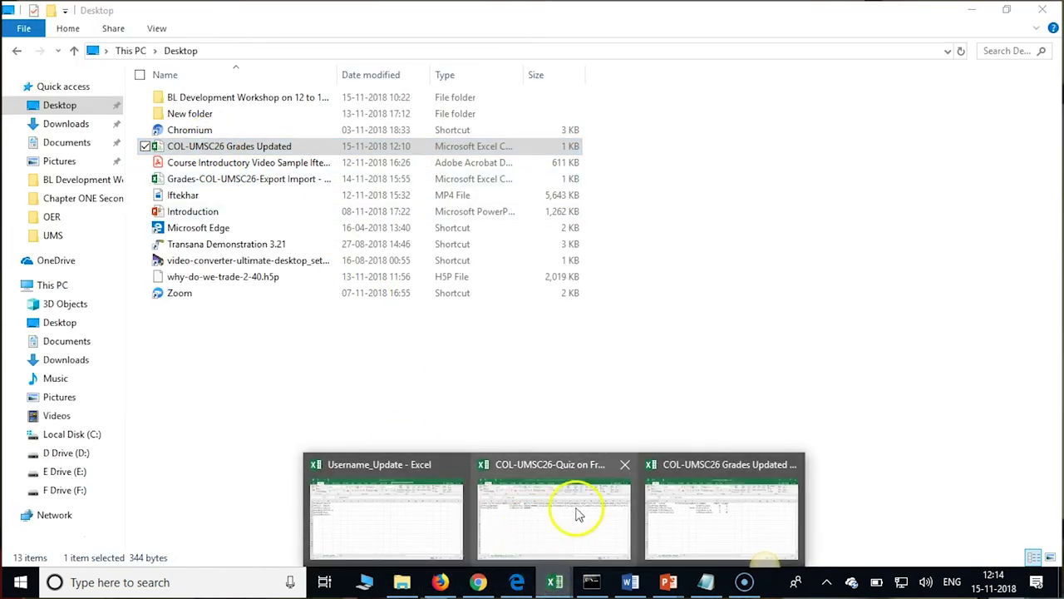
pyautogui.click(685, 520)
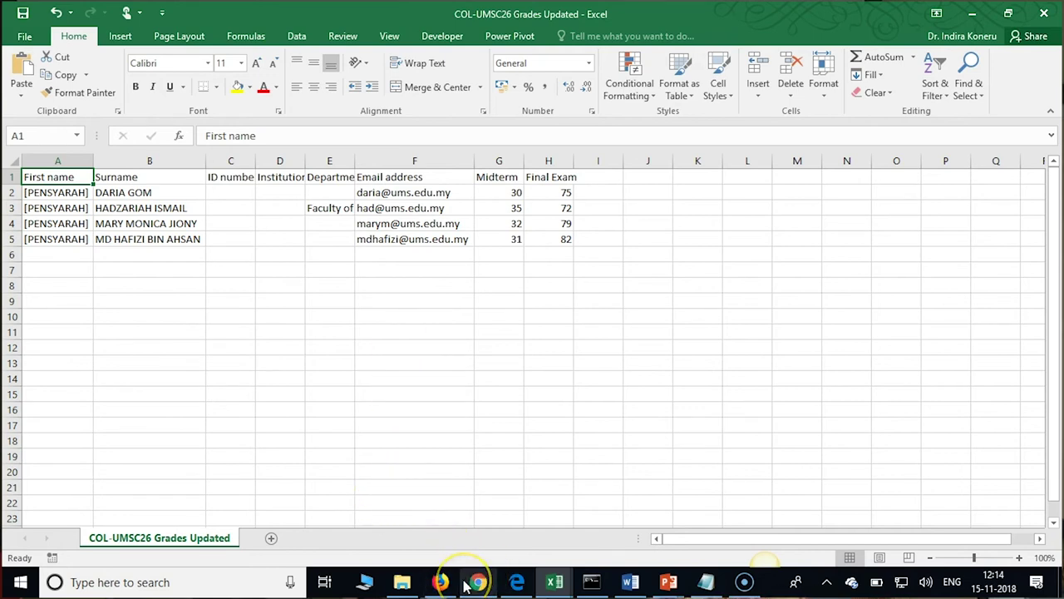
pyautogui.moveTo(466, 584)
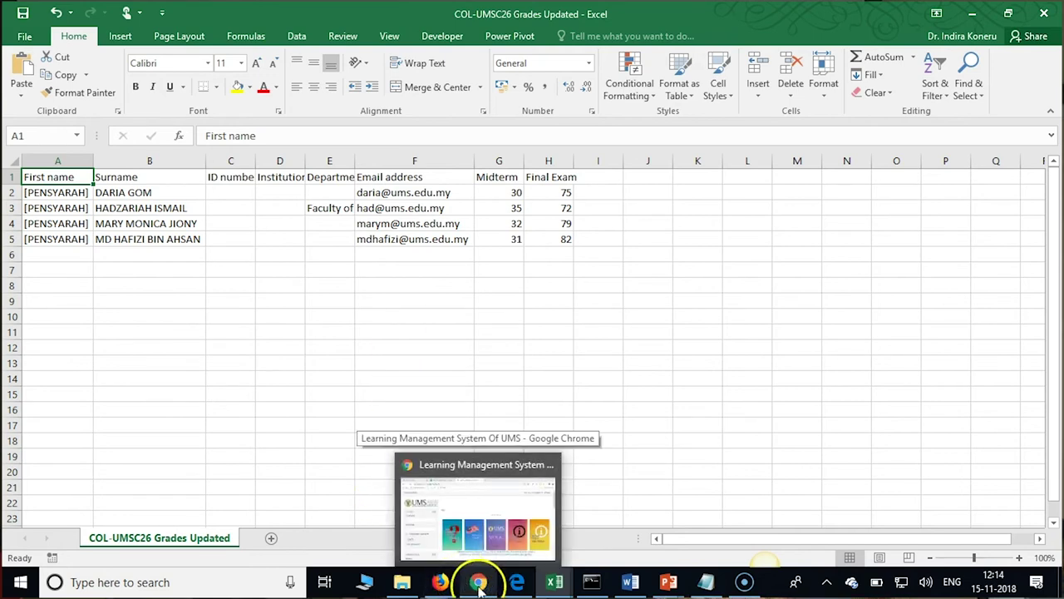
pyautogui.click(439, 584)
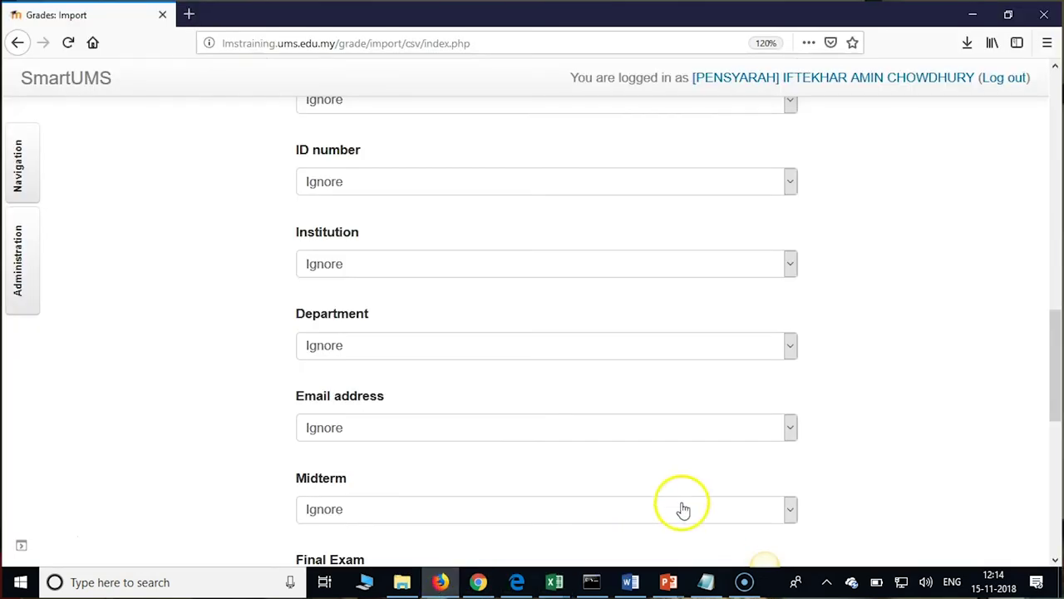
# - Set the user identification to map from Email address to Email address
pyautogui.scroll(10, 679, 499)
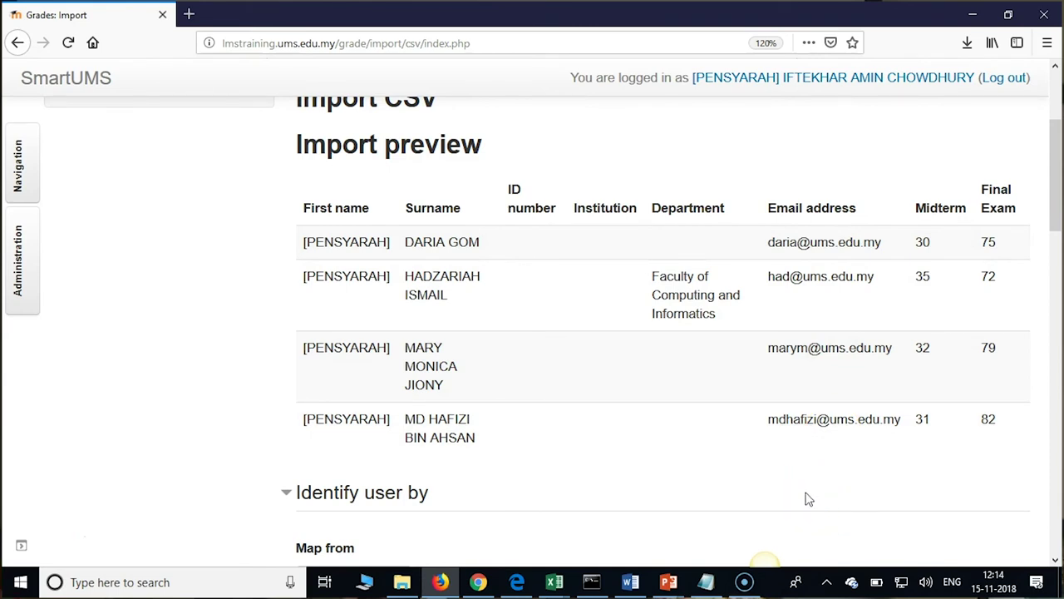
pyautogui.scroll(-2, 806, 497)
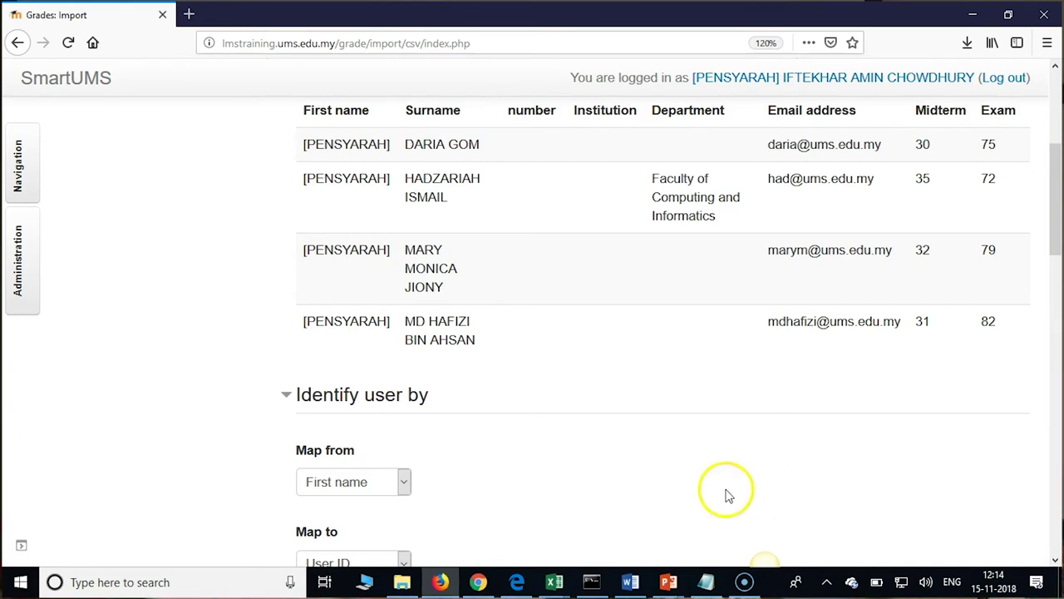
pyautogui.click(405, 482)
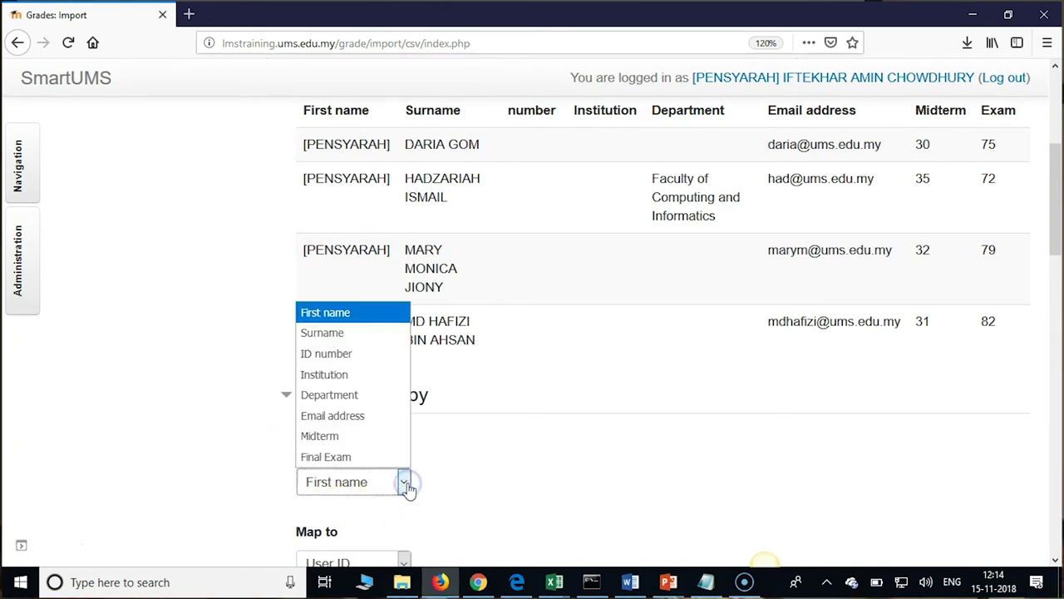
pyautogui.click(518, 489)
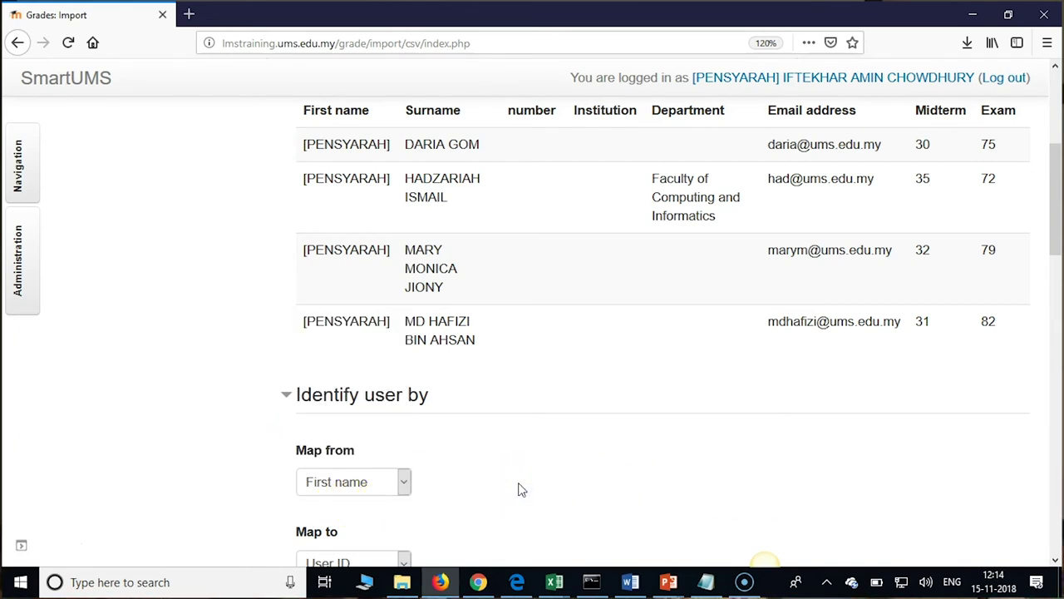
pyautogui.scroll(-2, 518, 489)
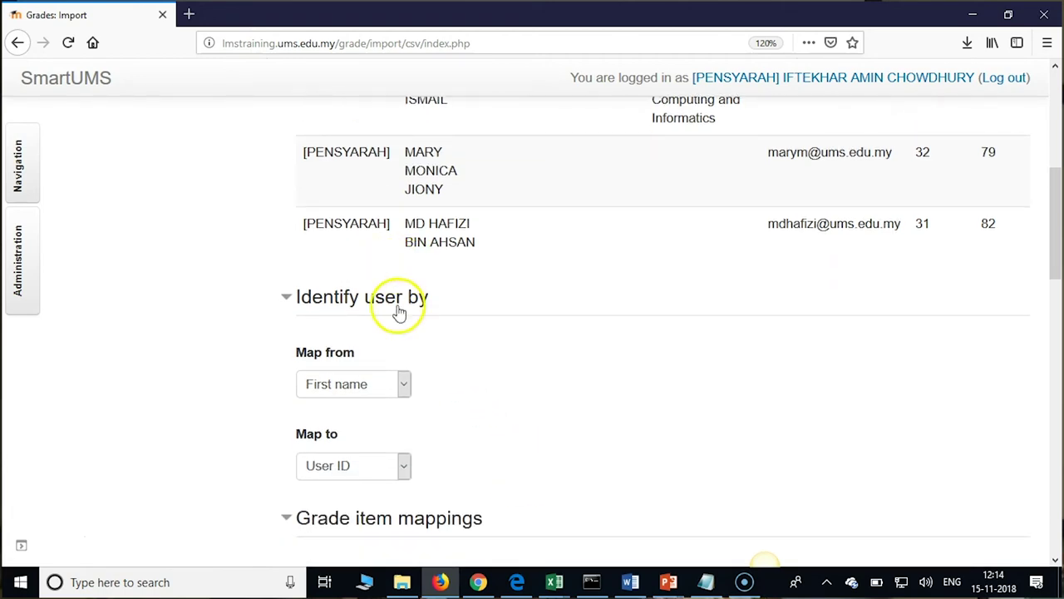
pyautogui.click(407, 389)
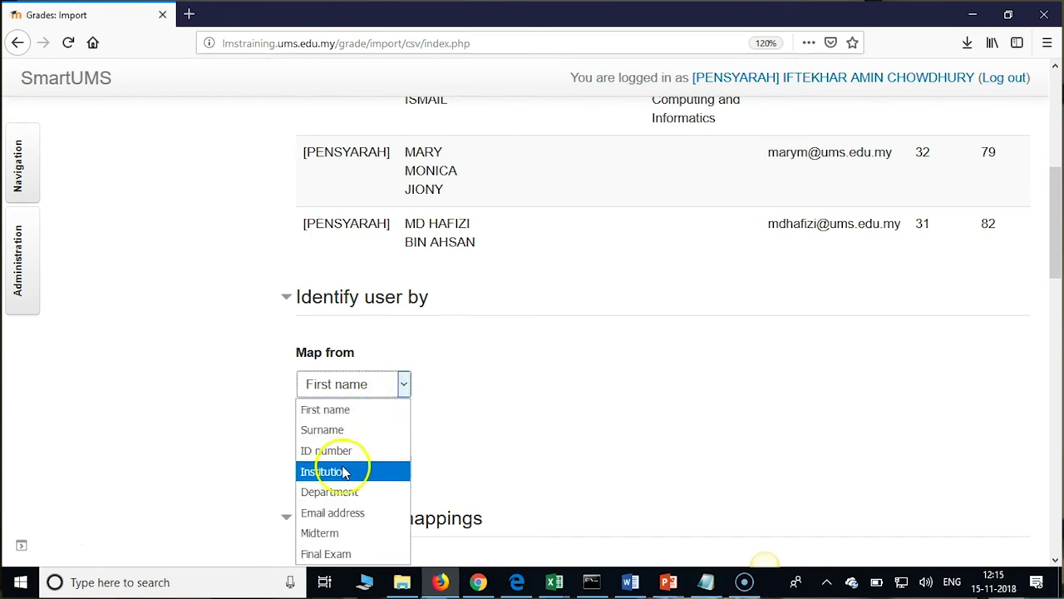
pyautogui.click(343, 514)
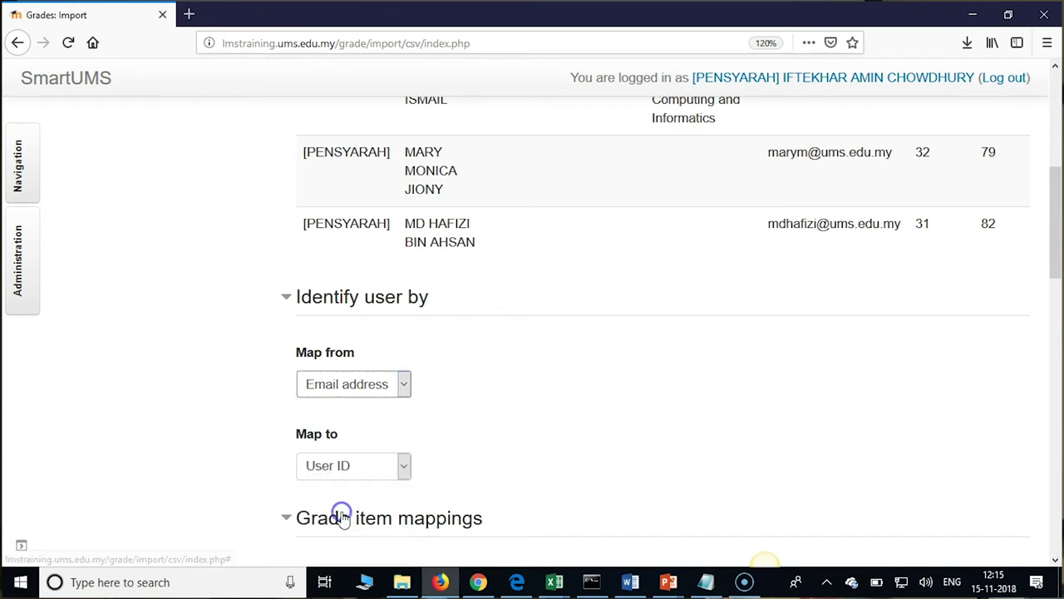
pyautogui.click(404, 469)
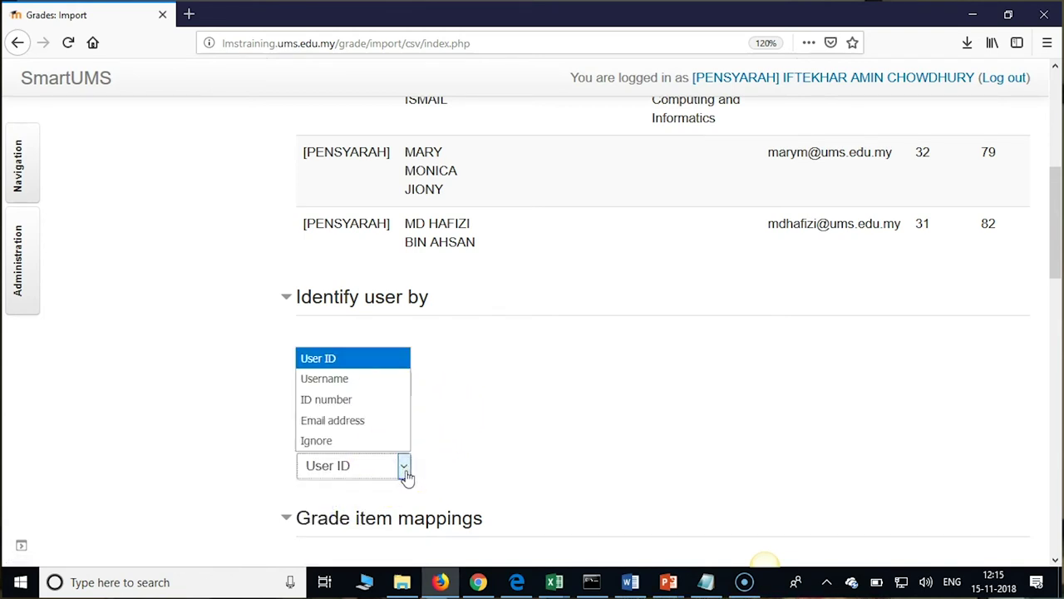
pyautogui.click(384, 421)
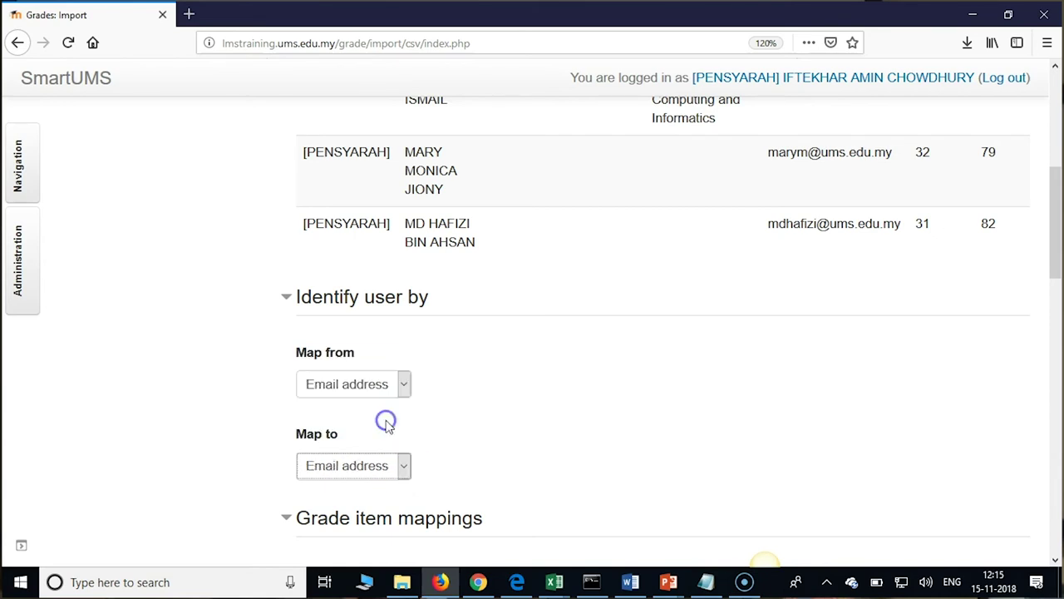
pyautogui.click(584, 451)
pyautogui.scroll(-4, 491, 416)
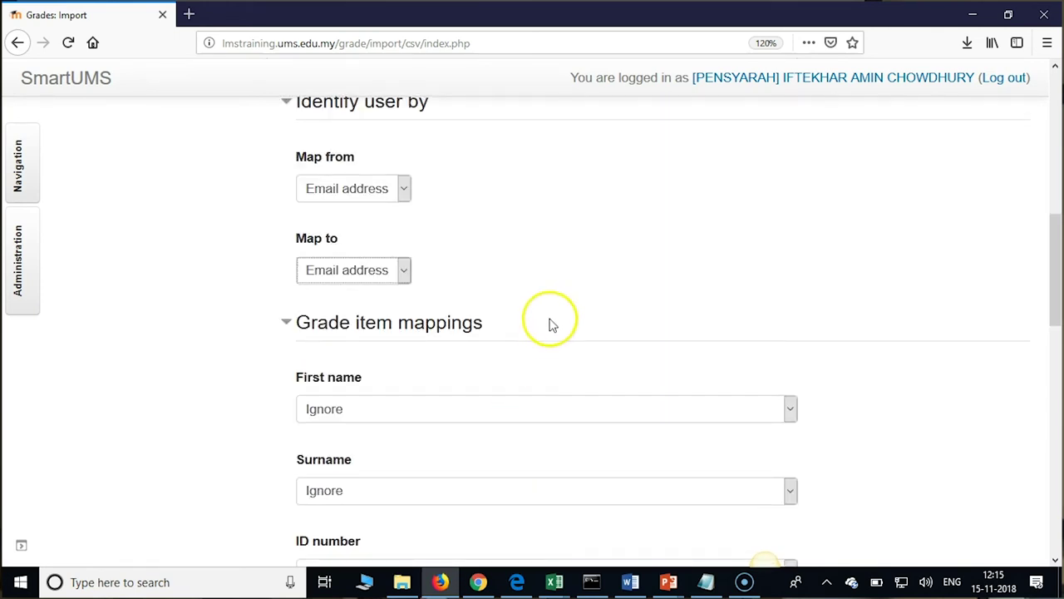
# - Map the Midterm column to the Midterm grade item and the Final Exam column to the Final Exam grade item
pyautogui.click(551, 322)
pyautogui.scroll(2, 553, 316)
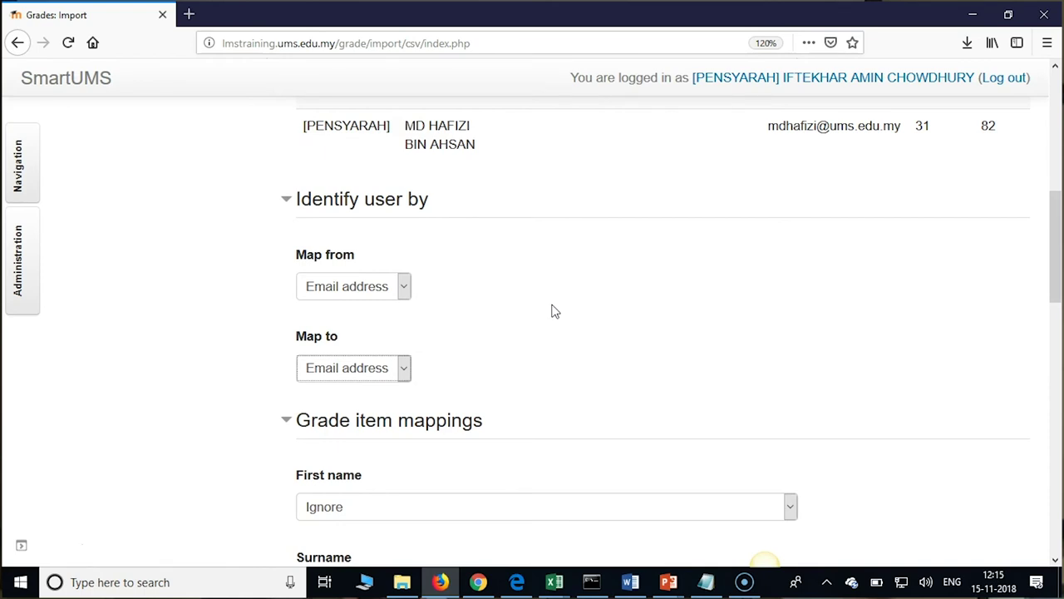
pyautogui.scroll(-2, 487, 409)
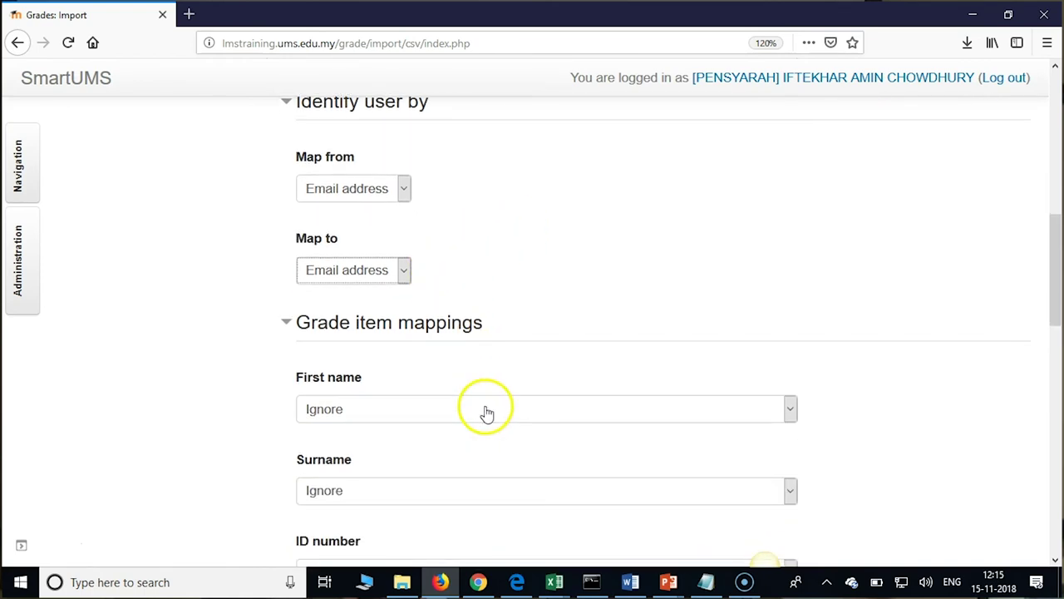
pyautogui.scroll(-2, 540, 357)
pyautogui.scroll(-10, 667, 361)
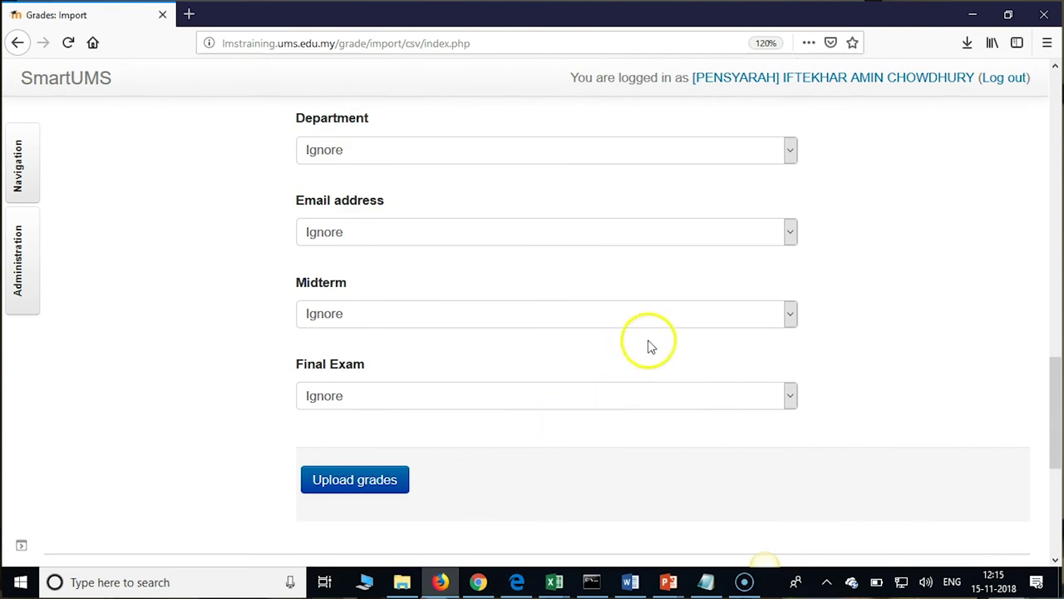
pyautogui.click(791, 327)
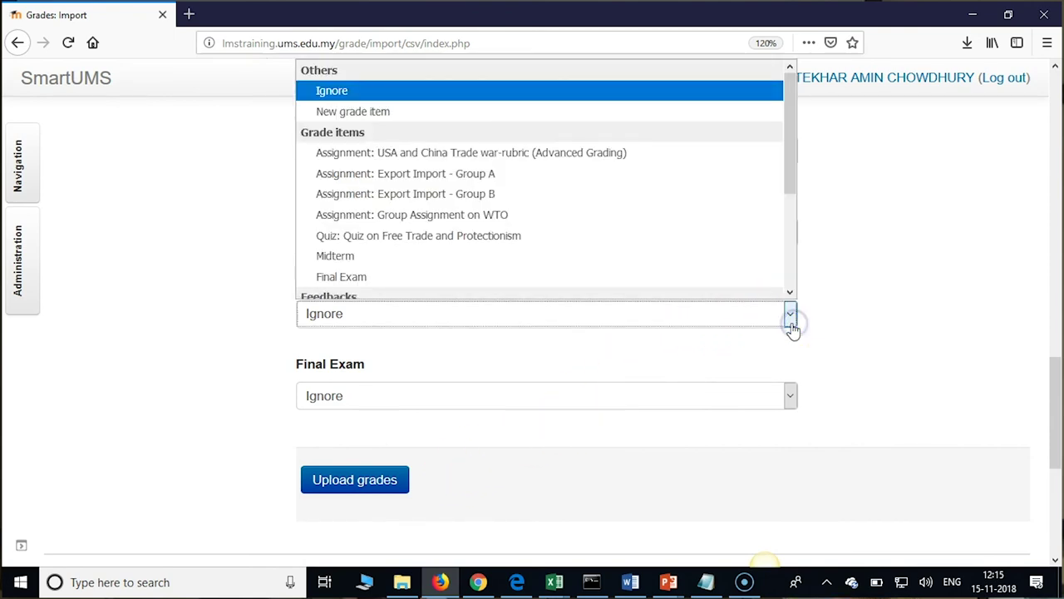
pyautogui.click(382, 256)
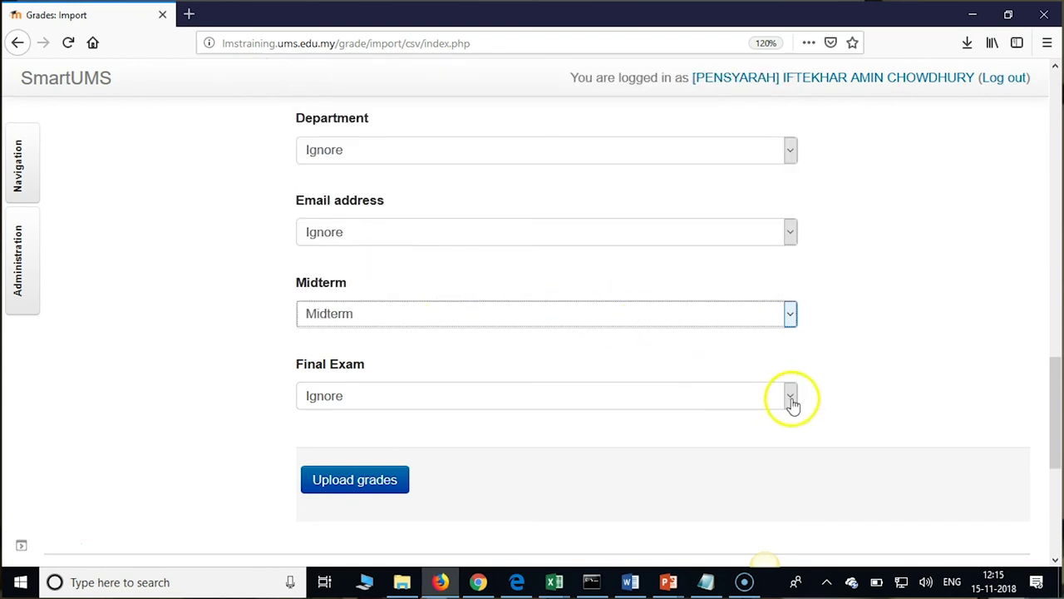
pyautogui.click(790, 398)
pyautogui.click(381, 270)
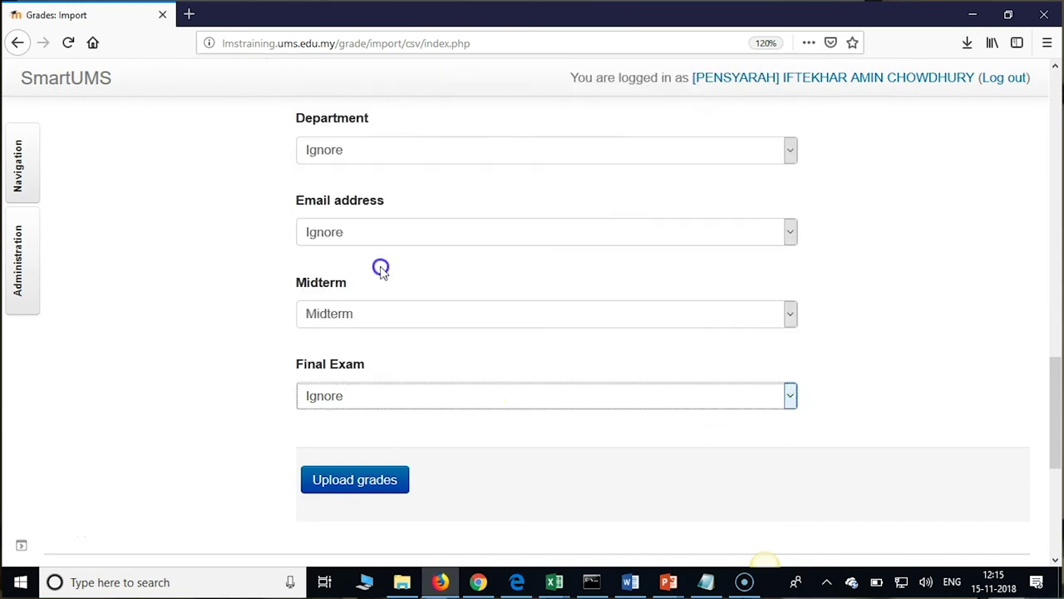
pyautogui.click(462, 382)
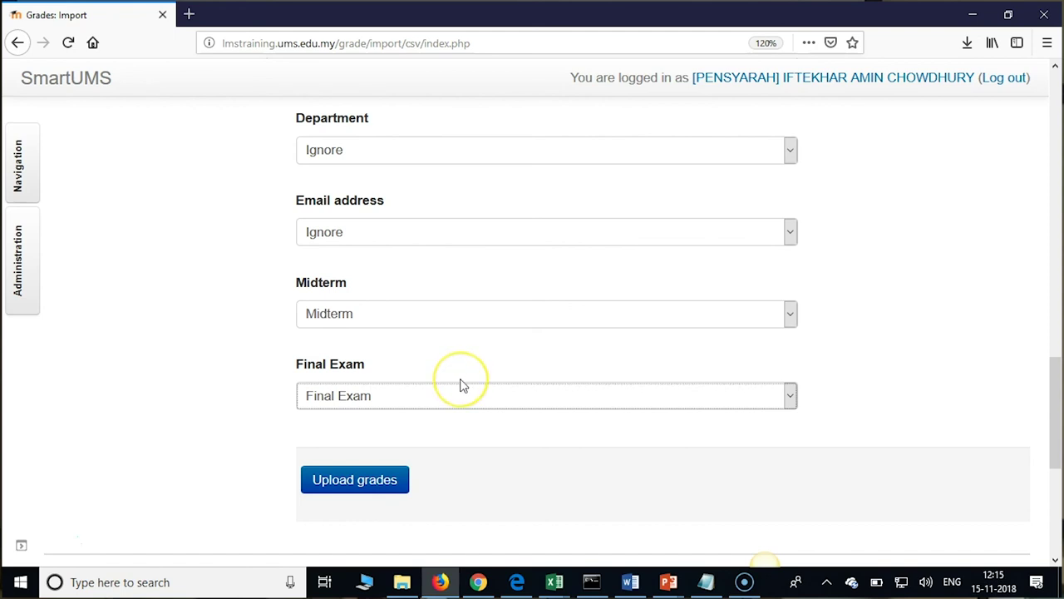
# - Review the Map from and Map to user identification settings and the selected options for the Midterm and Final Exam mappings
pyautogui.scroll(6, 462, 385)
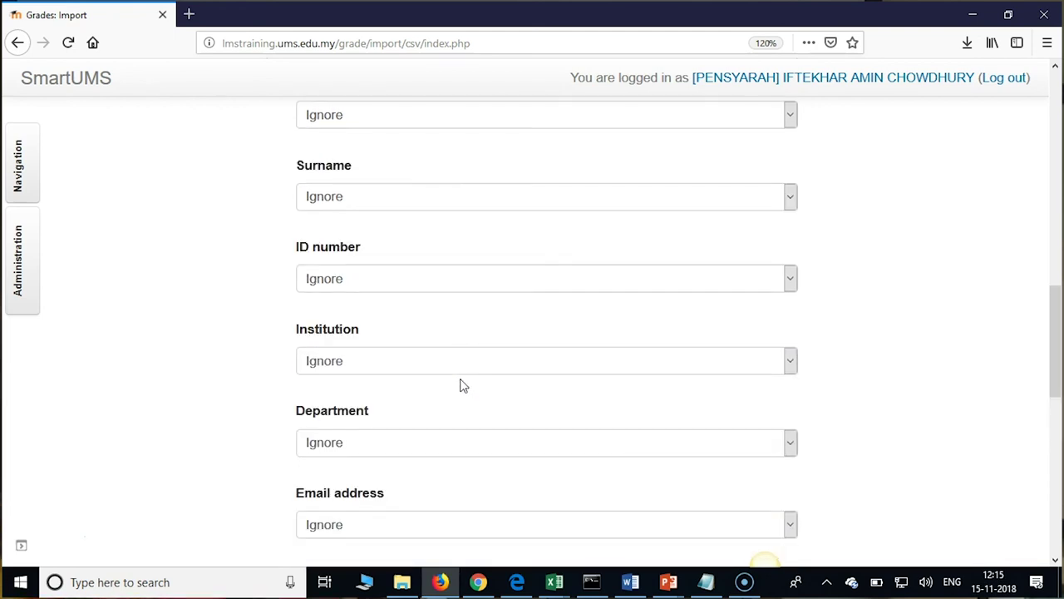
pyautogui.scroll(2, 463, 384)
pyautogui.click(370, 293)
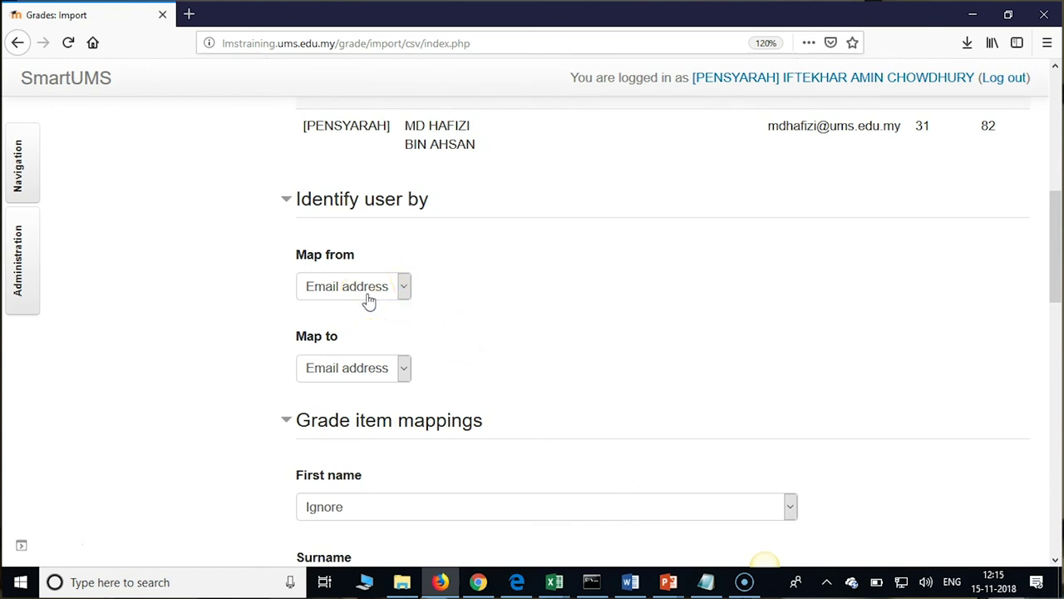
pyautogui.click(366, 306)
pyautogui.click(370, 384)
pyautogui.scroll(-6, 434, 412)
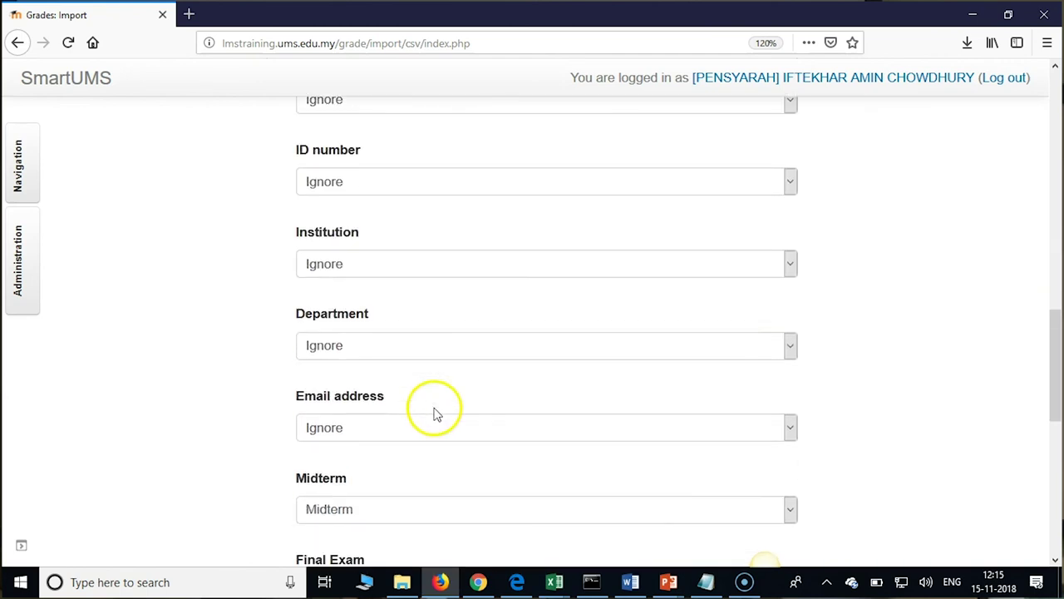
pyautogui.scroll(-3, 434, 411)
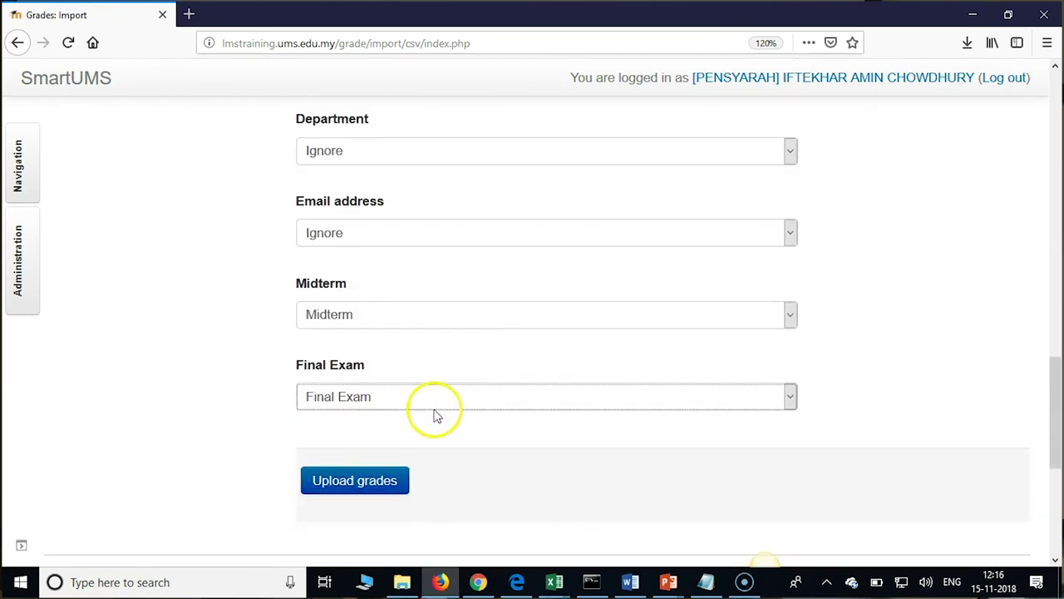
pyautogui.click(396, 320)
pyautogui.click(392, 257)
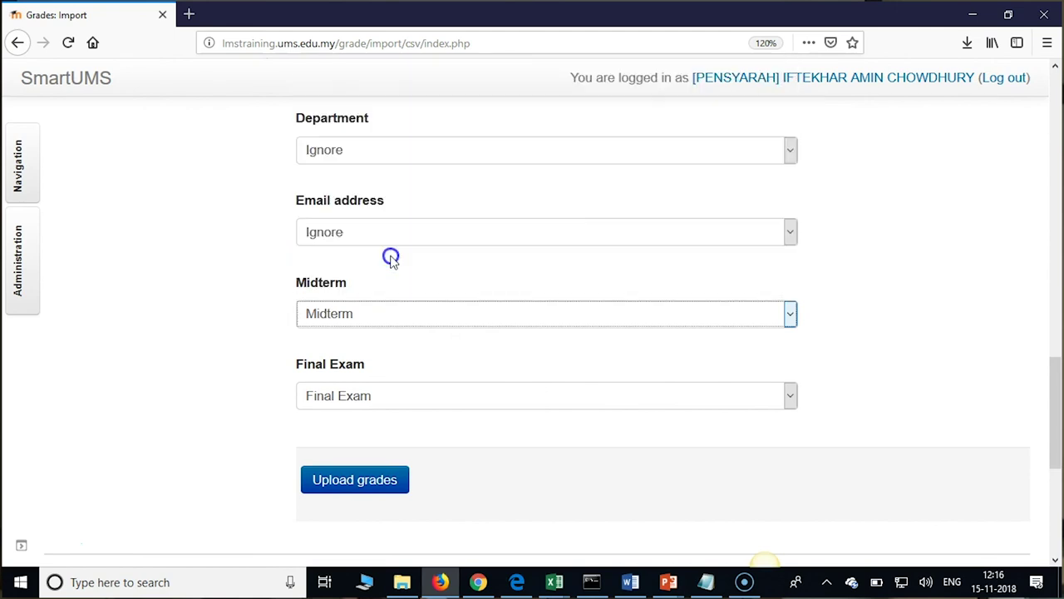
pyautogui.click(408, 409)
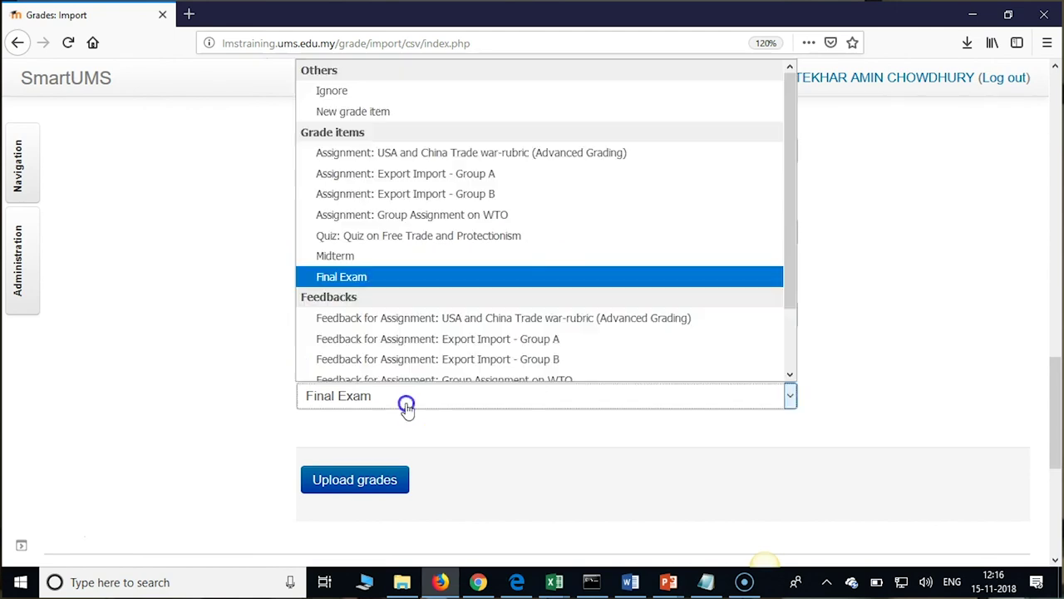
pyautogui.click(372, 268)
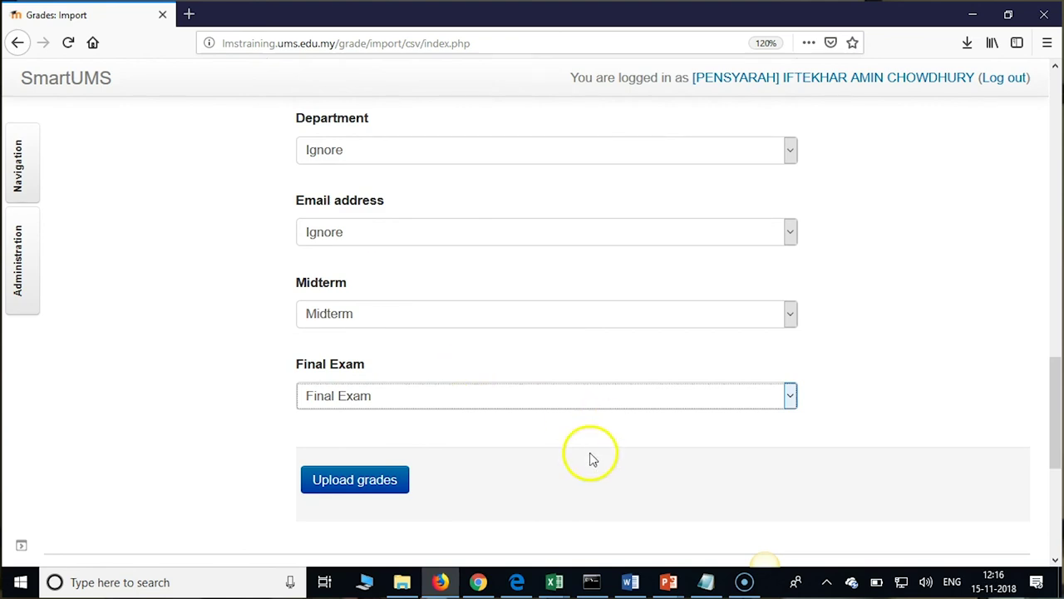